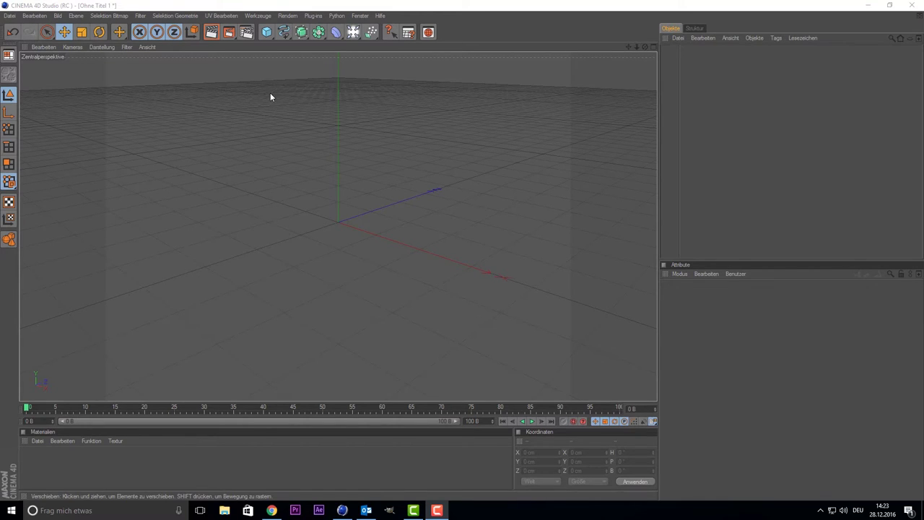
Add a Zylinder primitive and thin it to about 10 cm radius
click(266, 32)
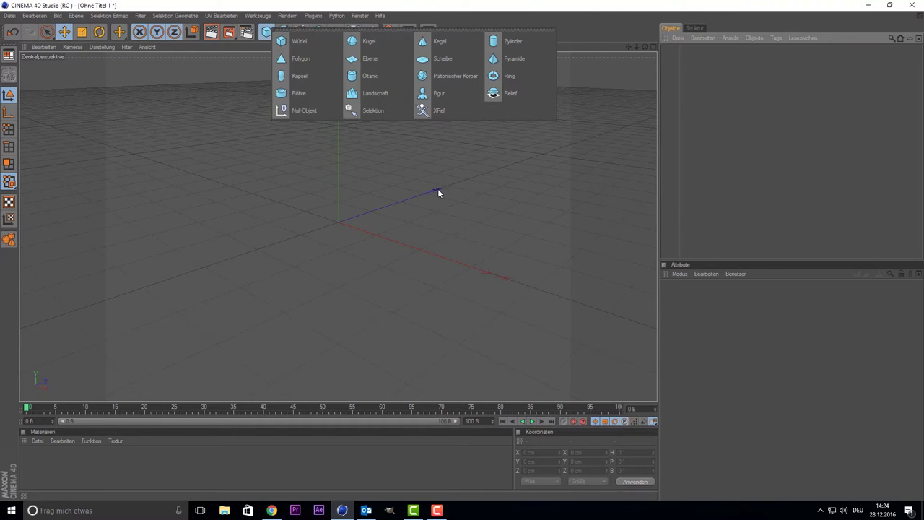
click(516, 42)
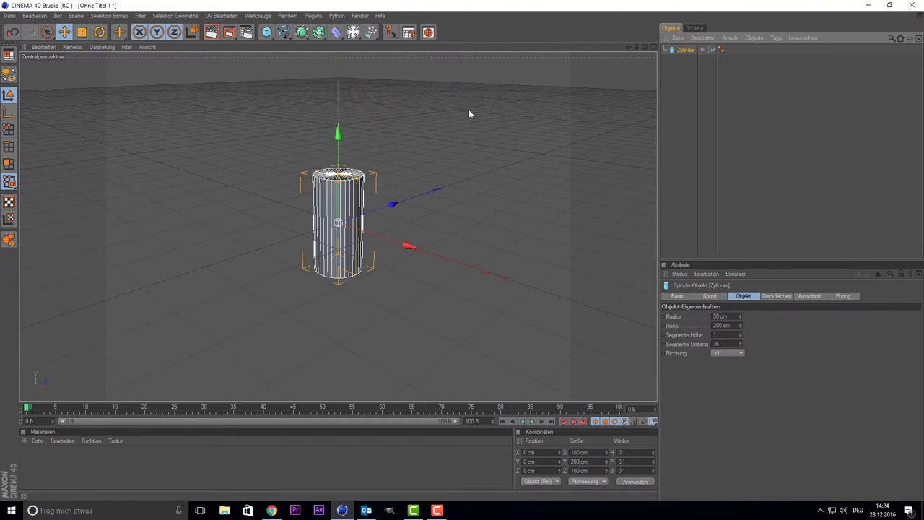
drag(375, 186, 367, 184)
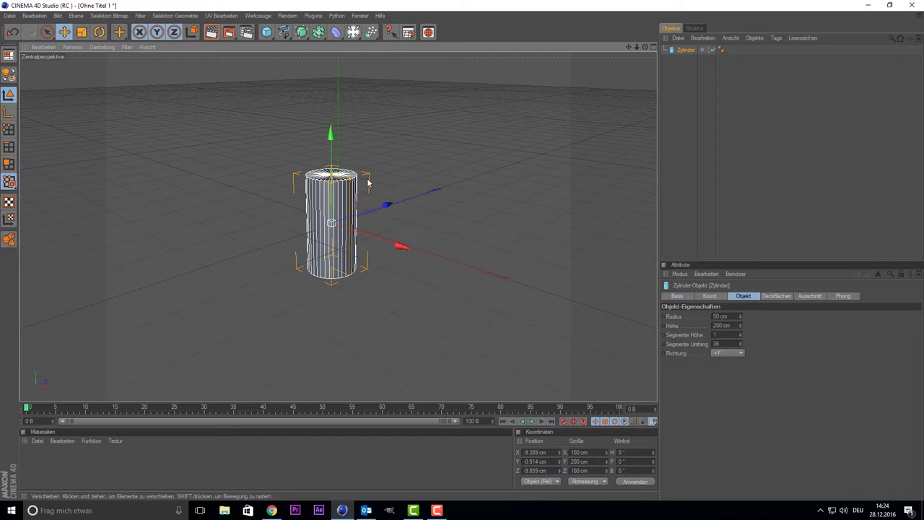
key(ctrl+z)
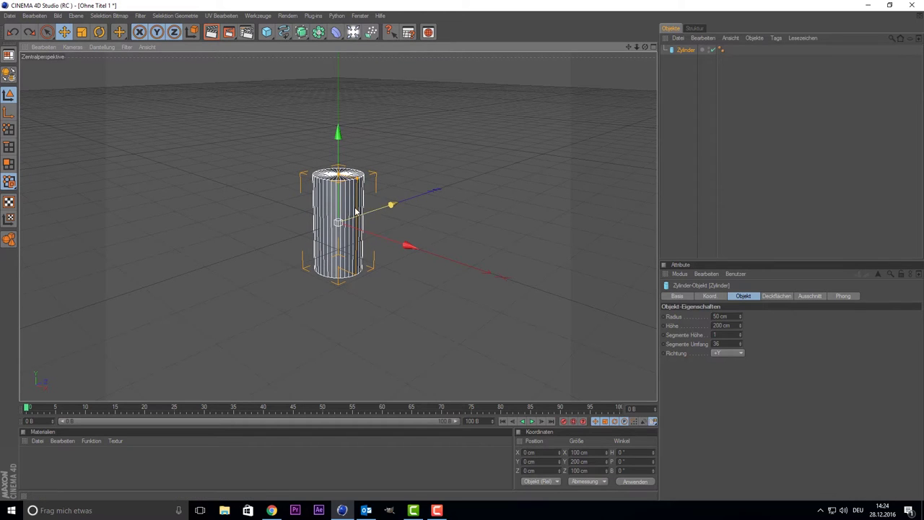
drag(358, 187, 359, 188)
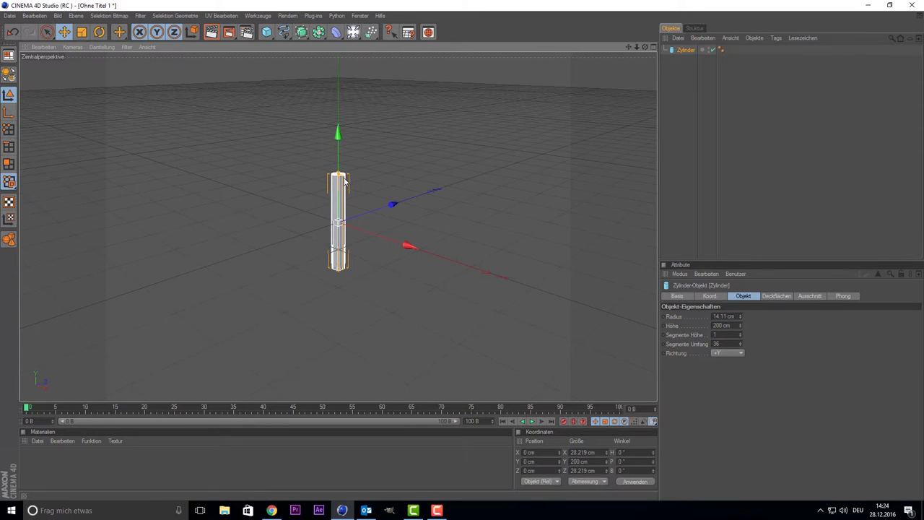
drag(345, 182, 354, 182)
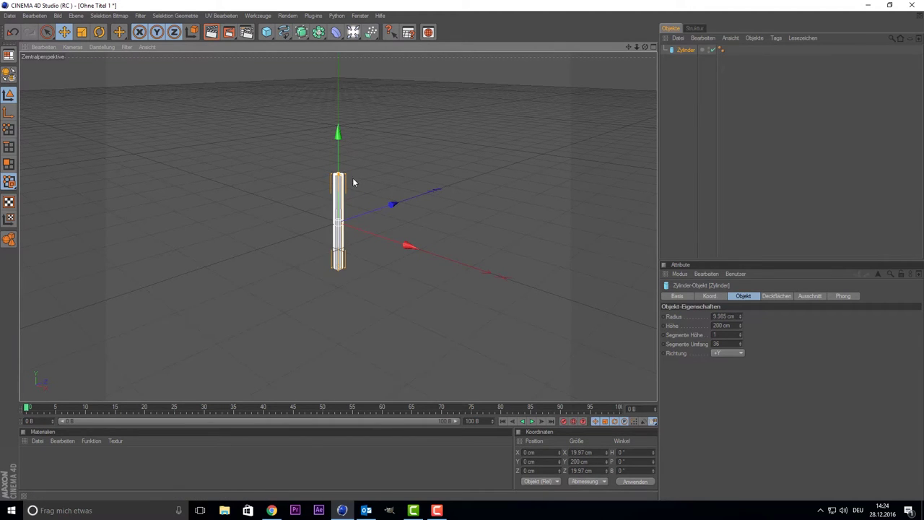
Fine-tune the rod's radius to about 7.7 cm, checking its thickness unselected
click(819, 178)
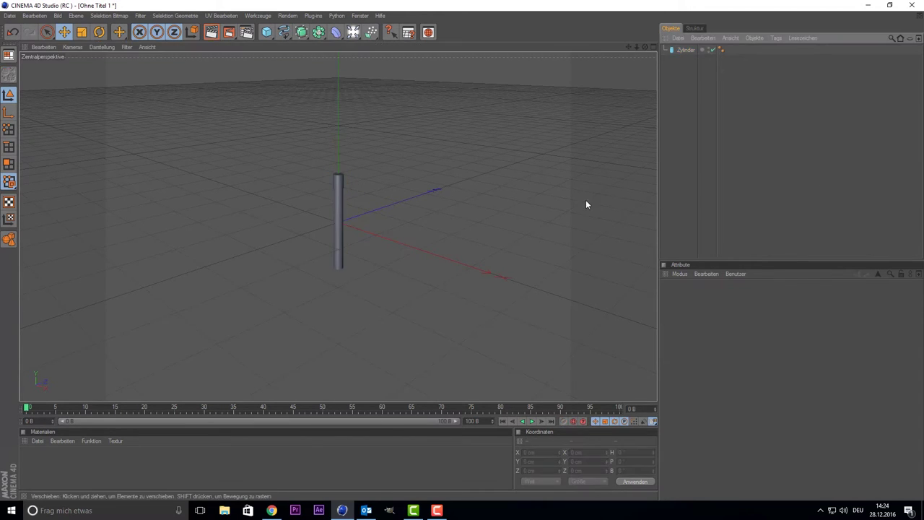
click(339, 192)
drag(345, 175, 342, 177)
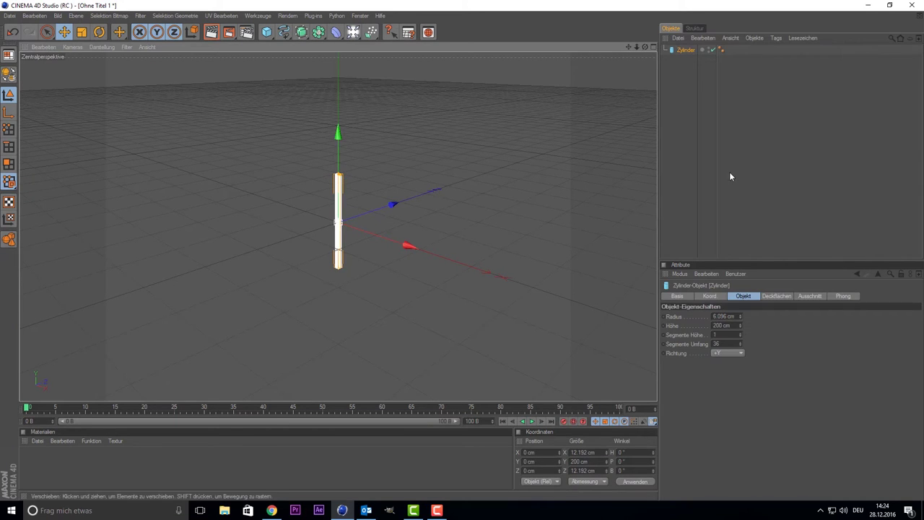
click(729, 172)
click(338, 199)
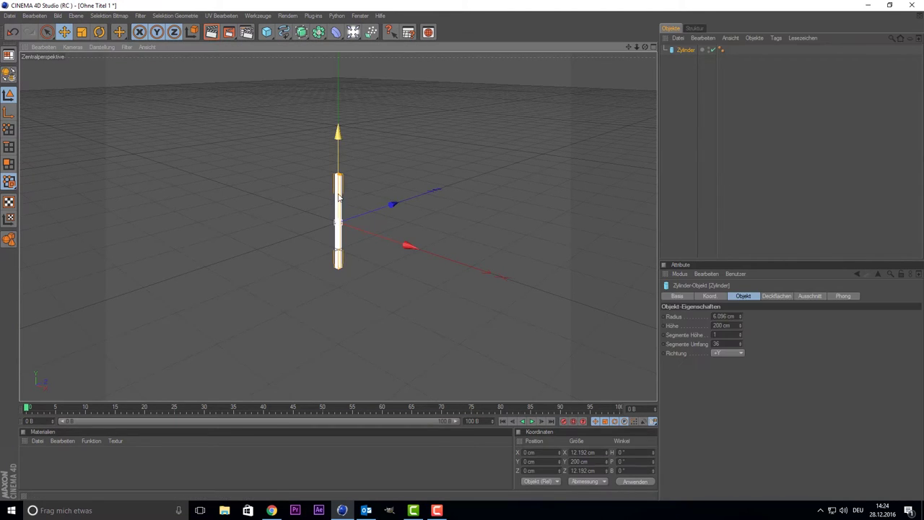
drag(345, 180, 347, 180)
click(438, 185)
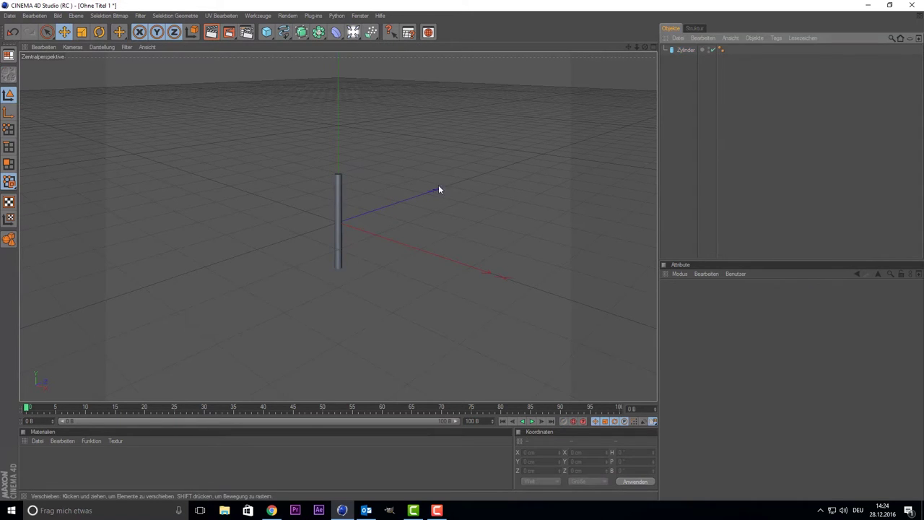
click(334, 204)
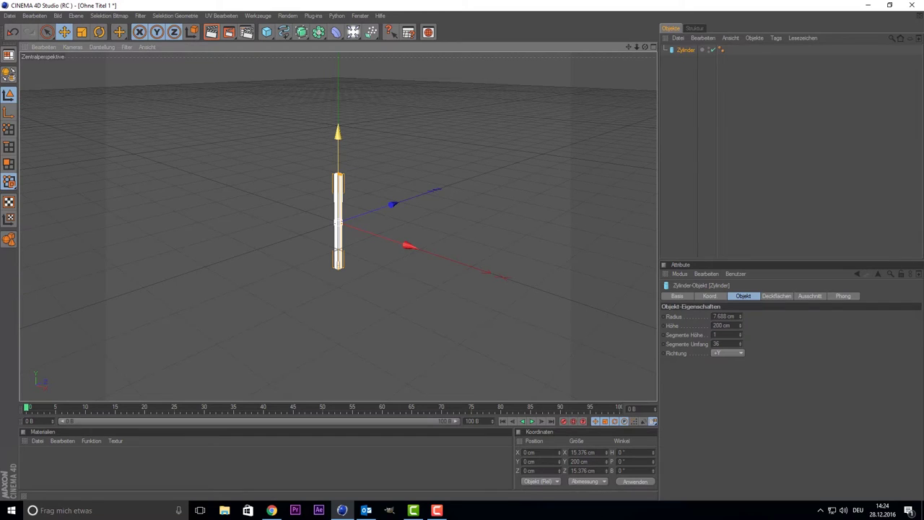
Duplicate the rod as Zylinder 1, offset about 41 cm along X
key(ctrl+c)
key(ctrl+v)
drag(374, 234, 394, 238)
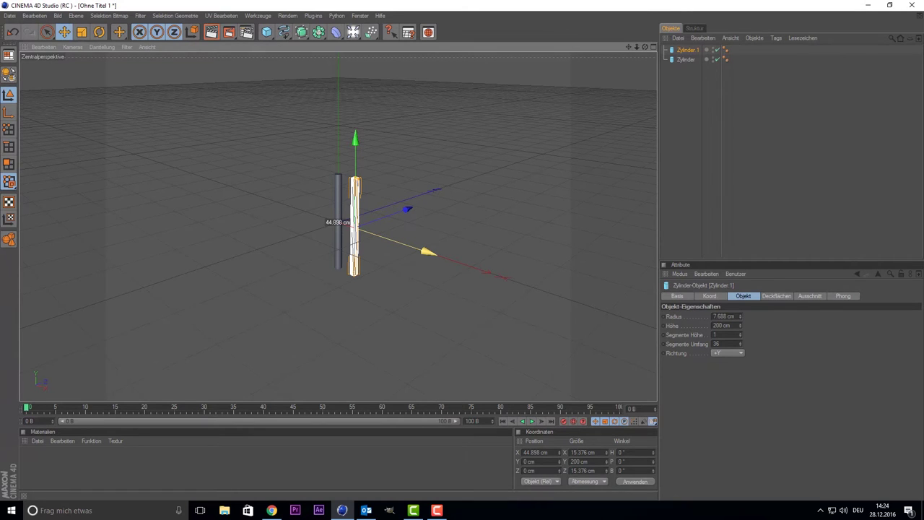
drag(394, 238, 431, 249)
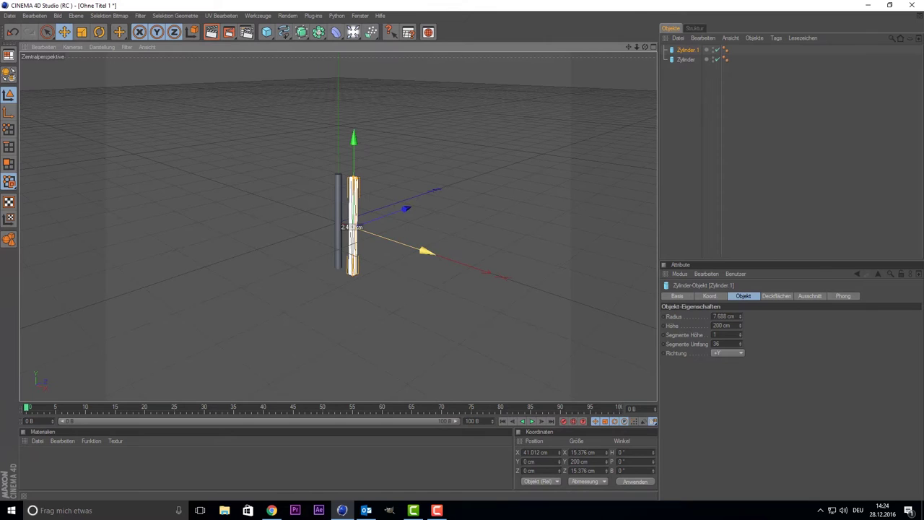
click(766, 187)
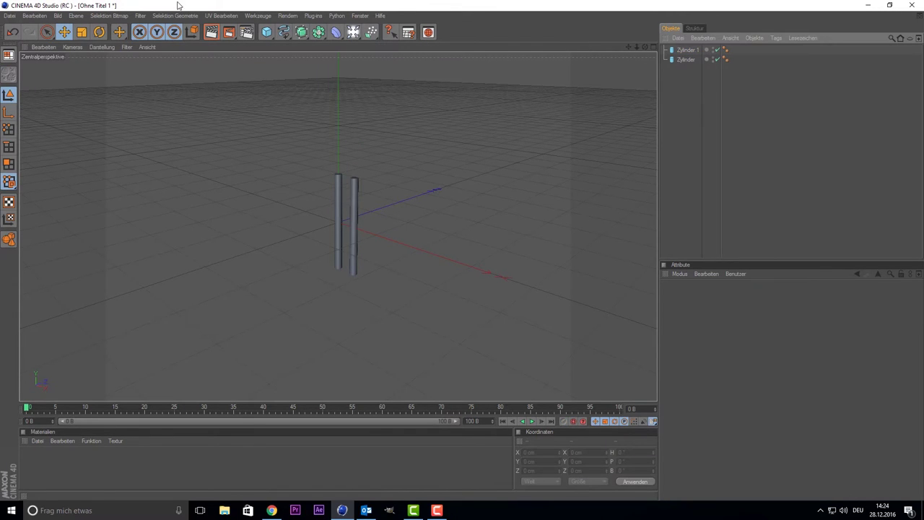
Add a Verdrehen twist deformer enclosing both rods, then select Zylinder 1
click(335, 33)
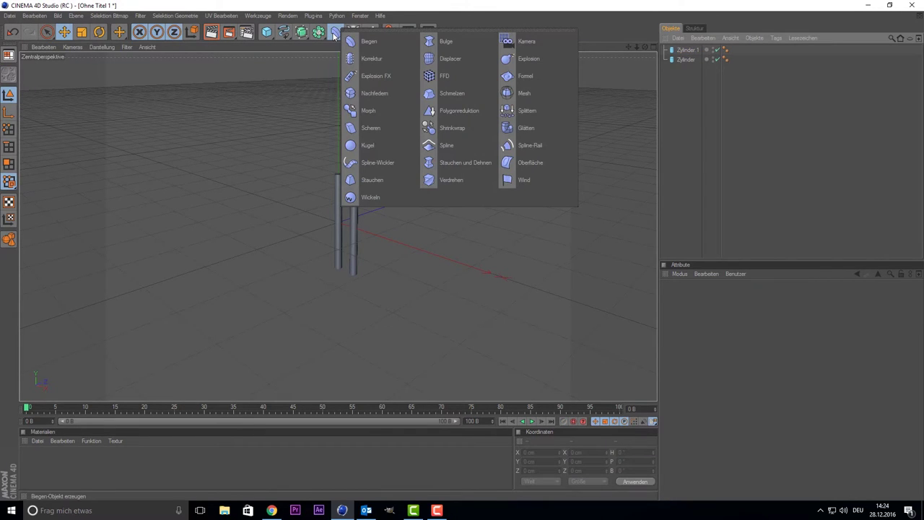
click(454, 186)
click(679, 93)
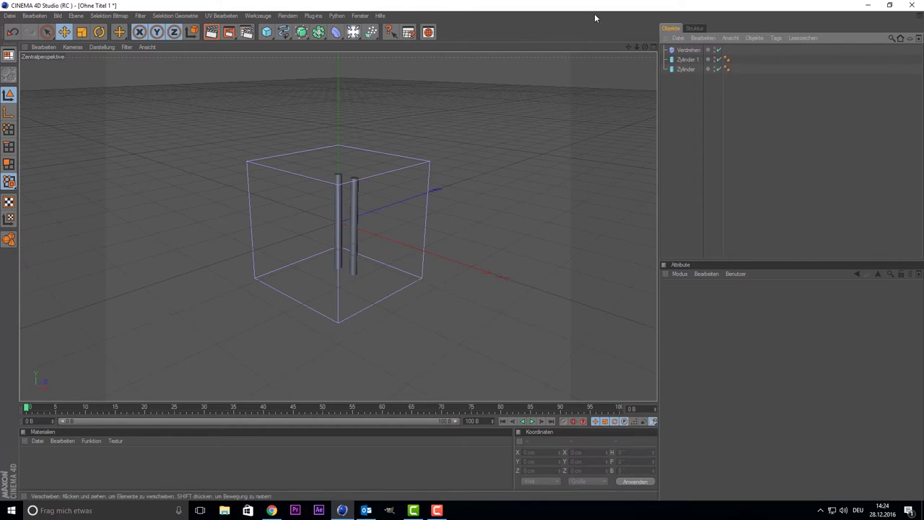
drag(685, 50, 683, 61)
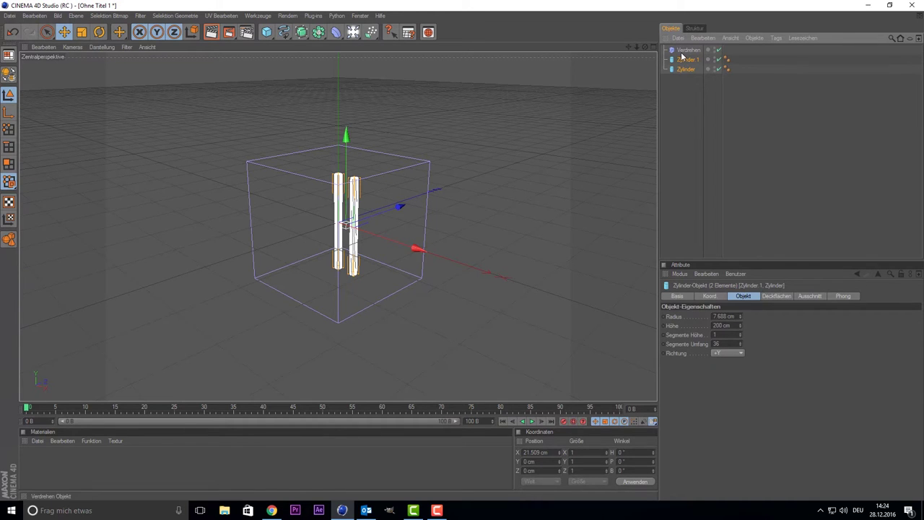
click(694, 83)
click(686, 59)
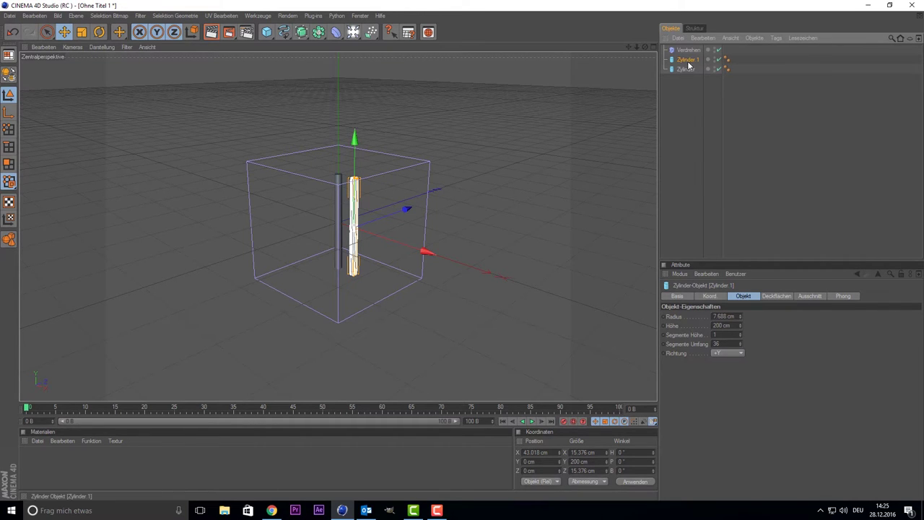
Give Zylinder 1 100 height segments and 100 rotation segments
click(721, 334)
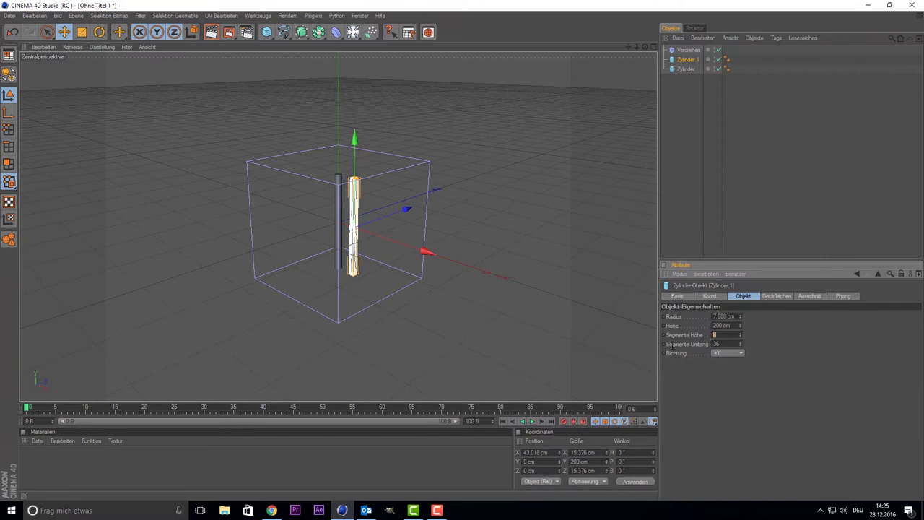
text(100)
key(Tab)
text(100)
key(Return)
Give Zylinder the same 100/100 segments, then select both cylinders
click(685, 68)
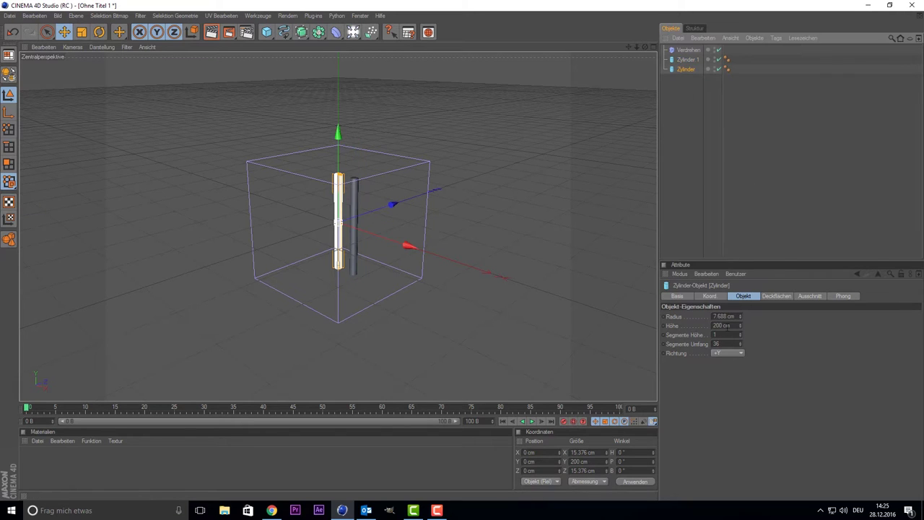
click(721, 334)
text(100)
key(Tab)
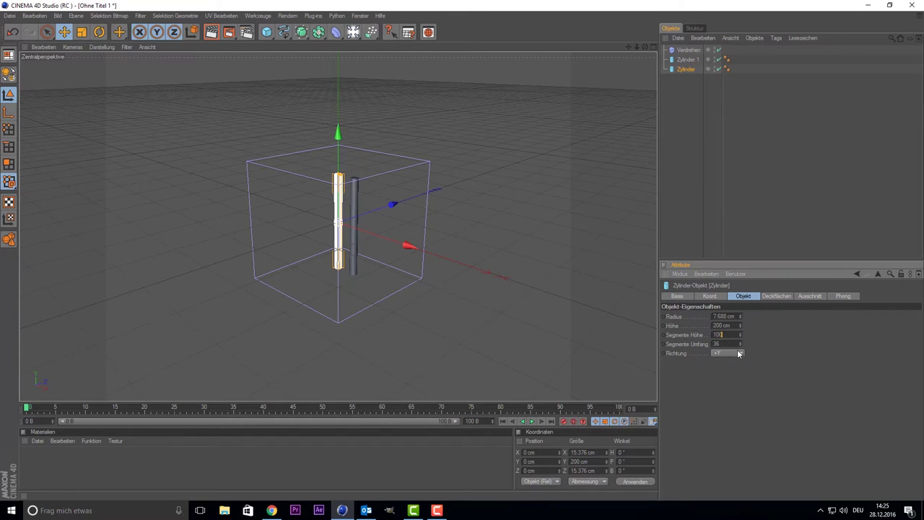
text(100)
key(Return)
mouse_move(688, 97)
mouse_down()
mouse_move(675, 47)
mouse_move(686, 63)
mouse_up()
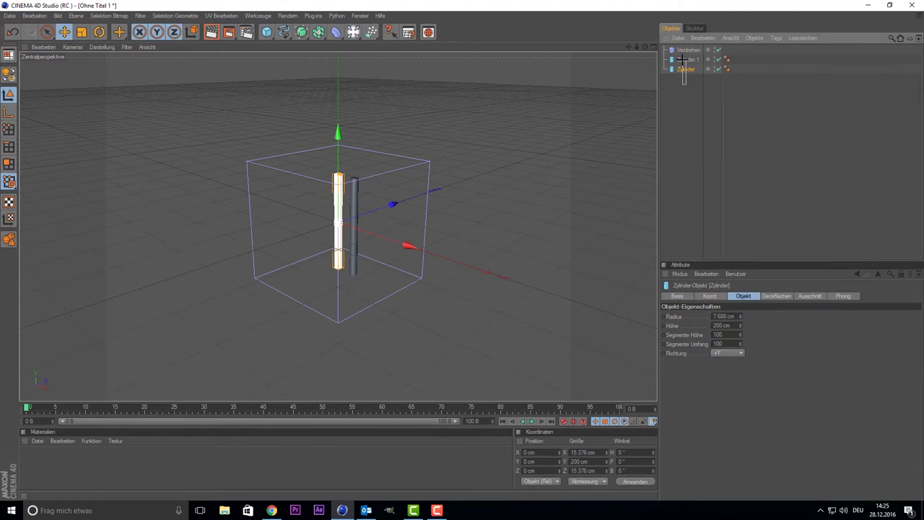
Group the cylinders under a Null-Objekt and make Verdrehen a child of Zylinder
key(alt+g)
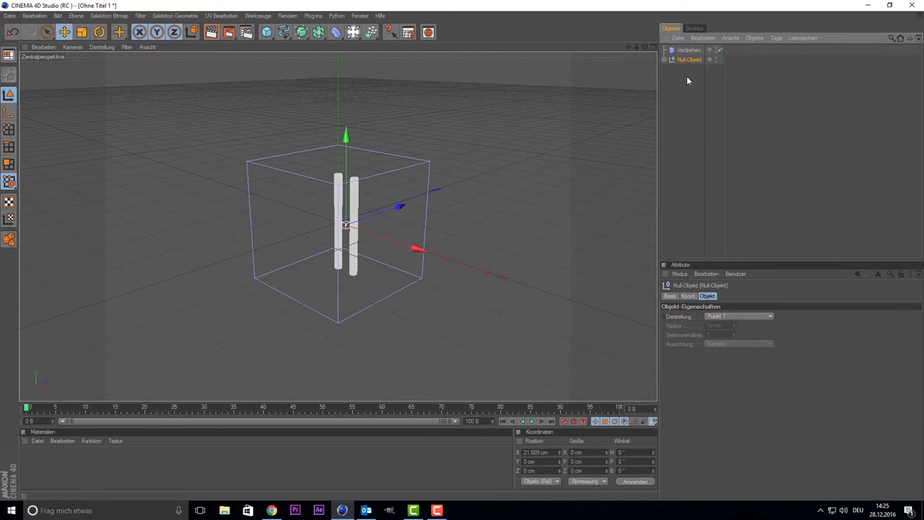
click(688, 50)
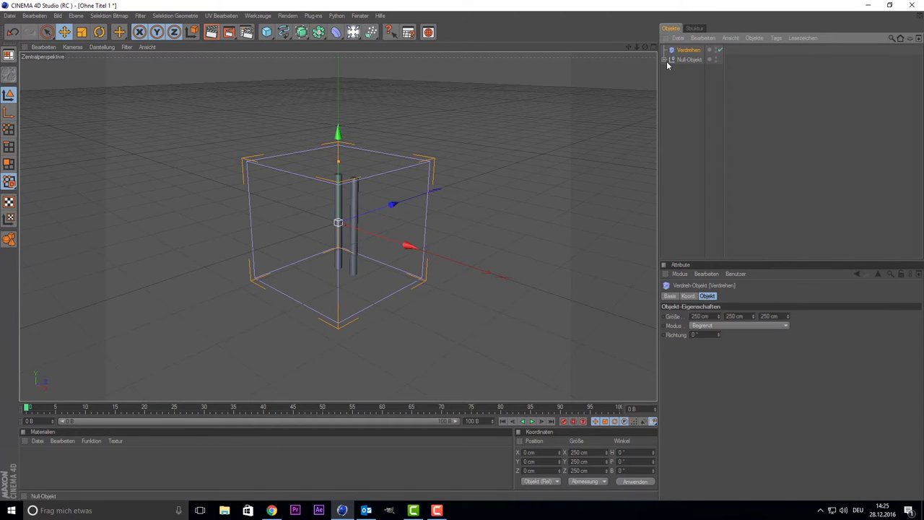
click(664, 61)
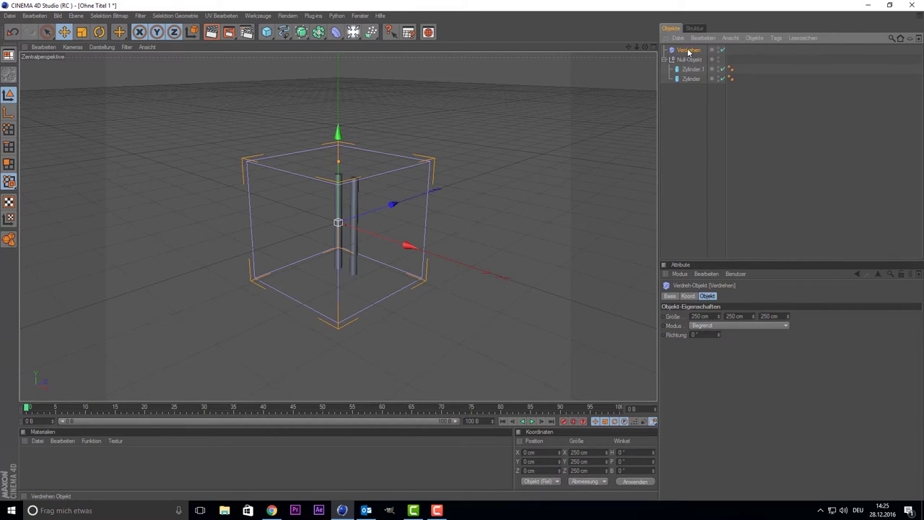
drag(687, 52, 686, 75)
drag(685, 80, 685, 78)
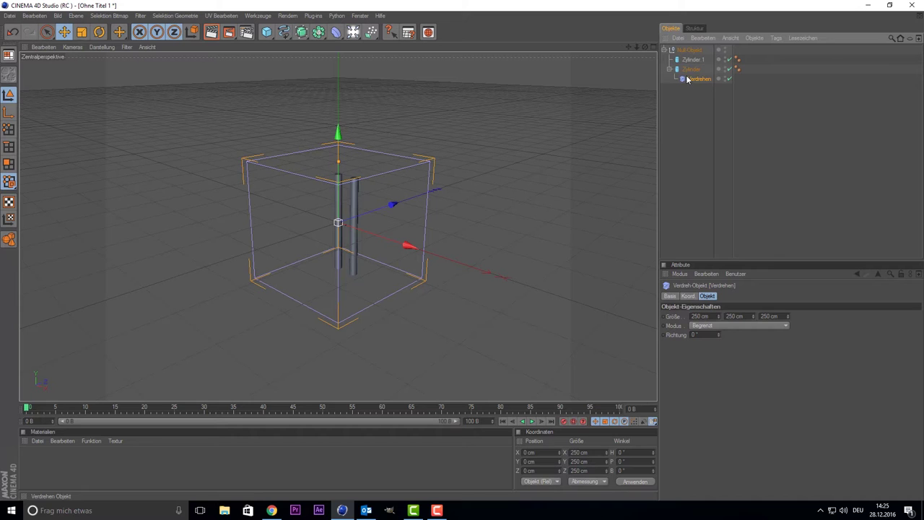
Set the twist to about 92° and place Zylinder 1 under Zylinder
drag(339, 161, 386, 171)
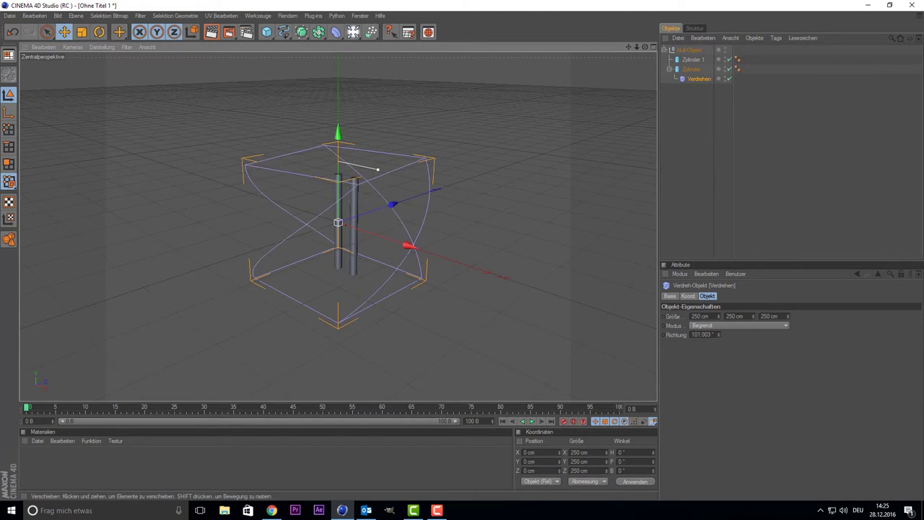
drag(386, 171, 374, 169)
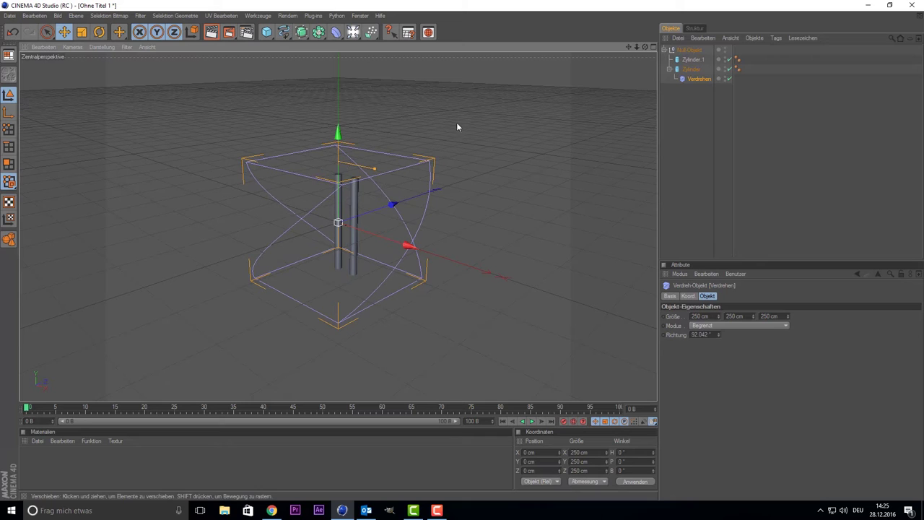
click(693, 60)
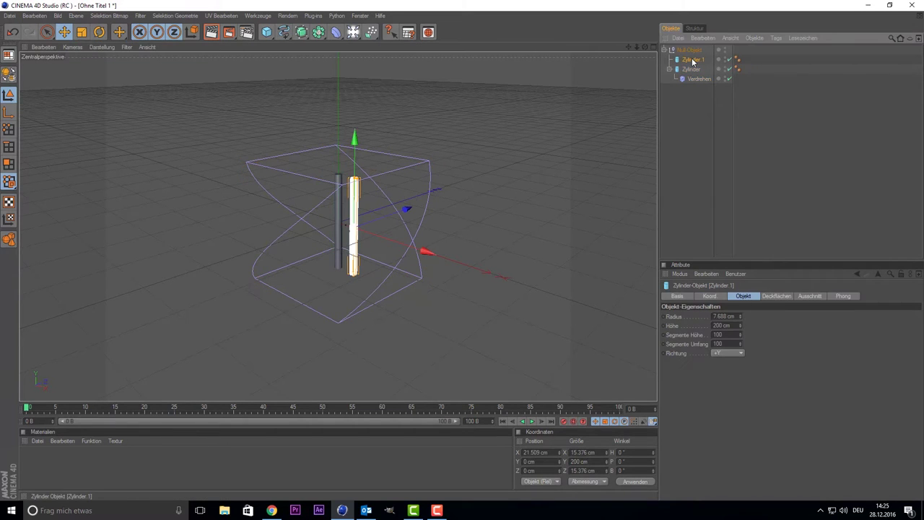
drag(693, 61, 693, 70)
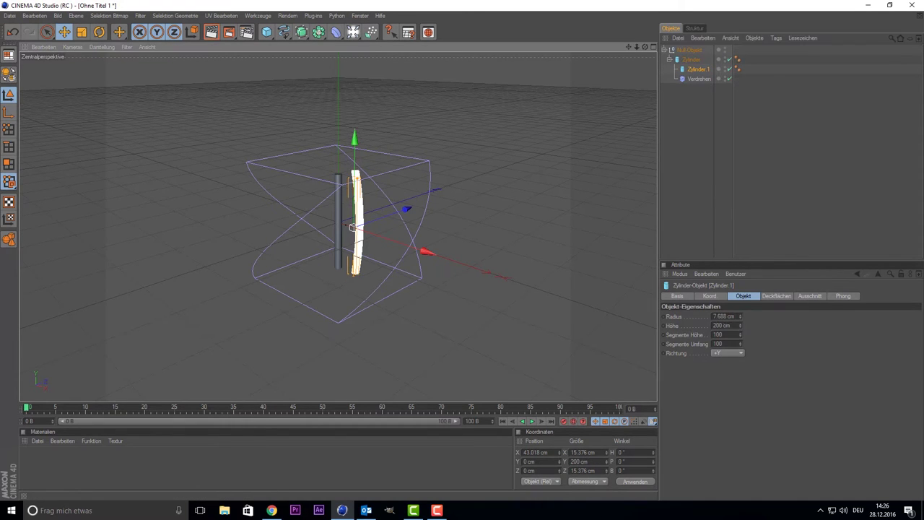
key(ctrl+z)
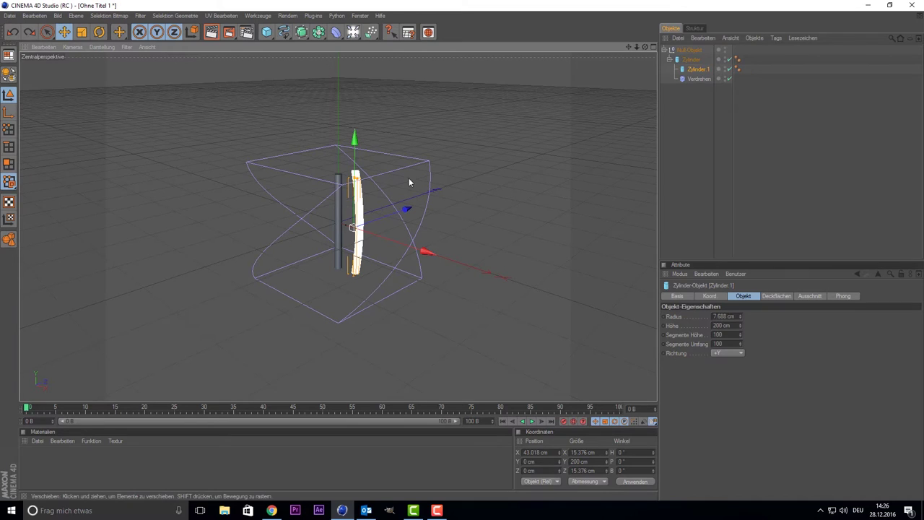
click(787, 142)
Make Zylinder.1, Zylinder and Verdrehen siblings directly under Null-Objekt
click(437, 198)
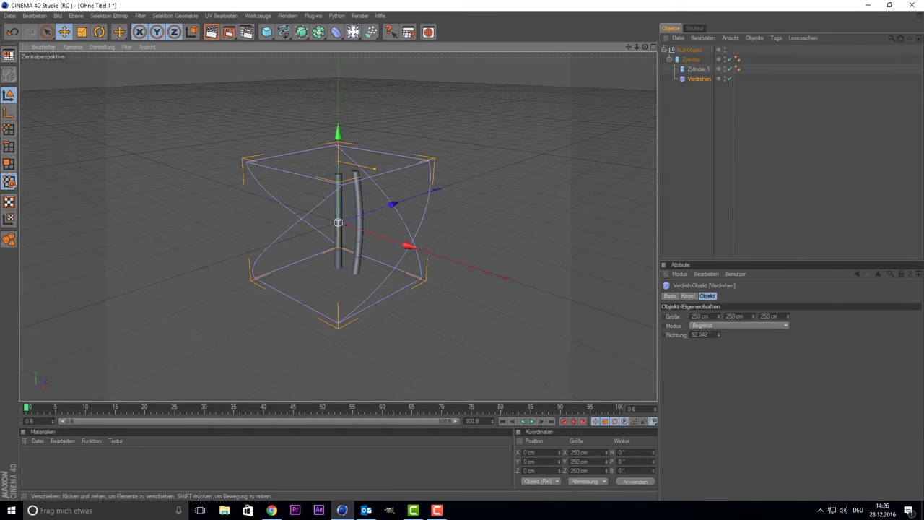
drag(697, 69, 694, 111)
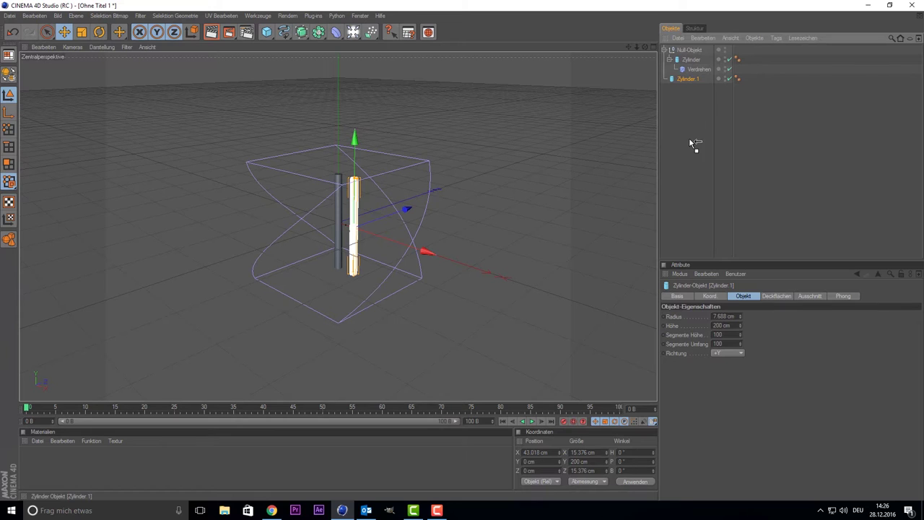
drag(691, 69, 684, 134)
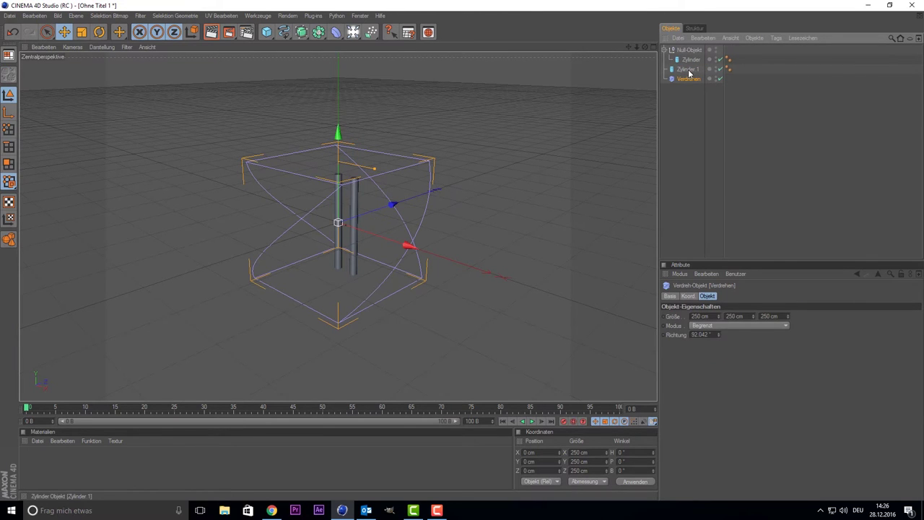
drag(686, 73, 686, 65)
click(686, 69)
drag(685, 71, 691, 53)
click(687, 80)
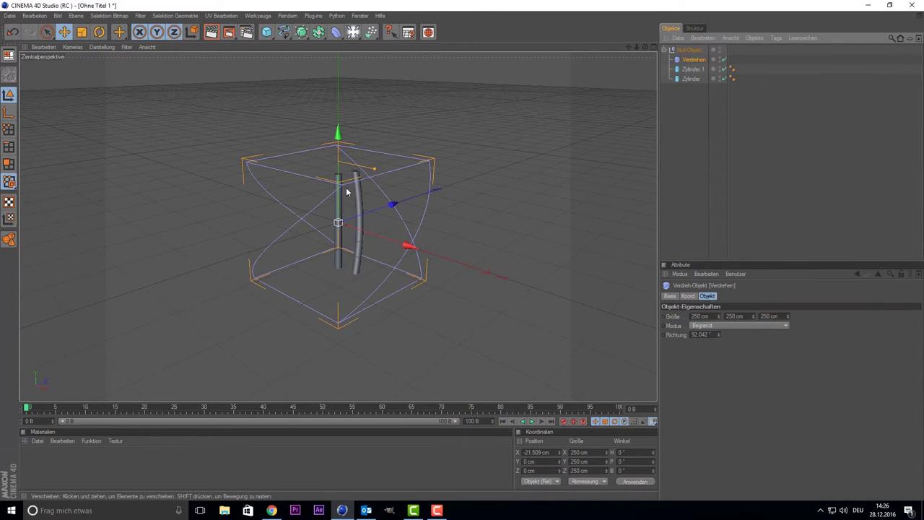
Spread the rods along X: Zylinder at 14.653 cm, Zylinder 1 at 62.708 cm
click(711, 86)
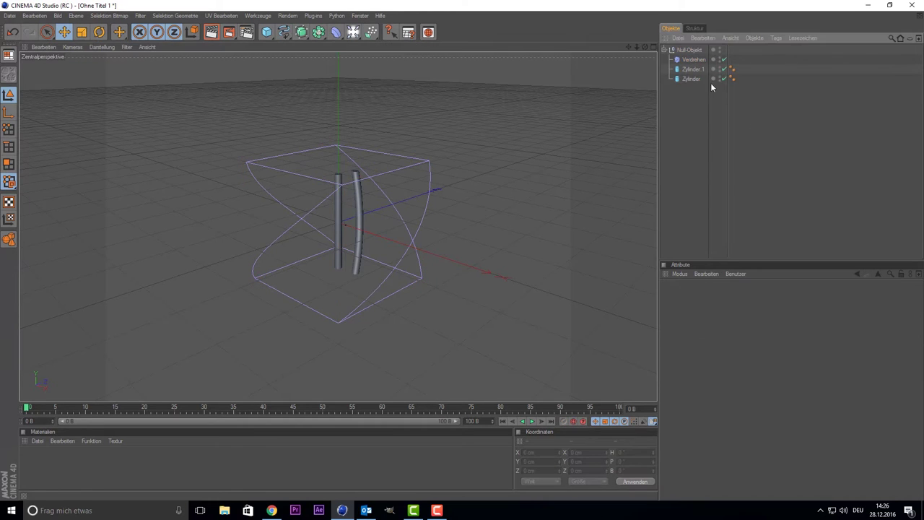
click(692, 69)
click(690, 80)
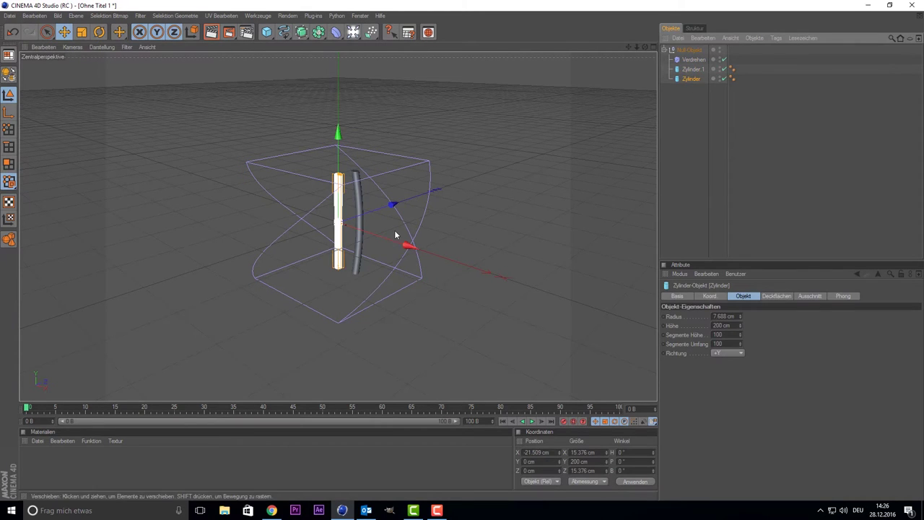
mouse_move(408, 245)
mouse_down()
mouse_move(387, 242)
mouse_move(446, 257)
mouse_up()
click(693, 68)
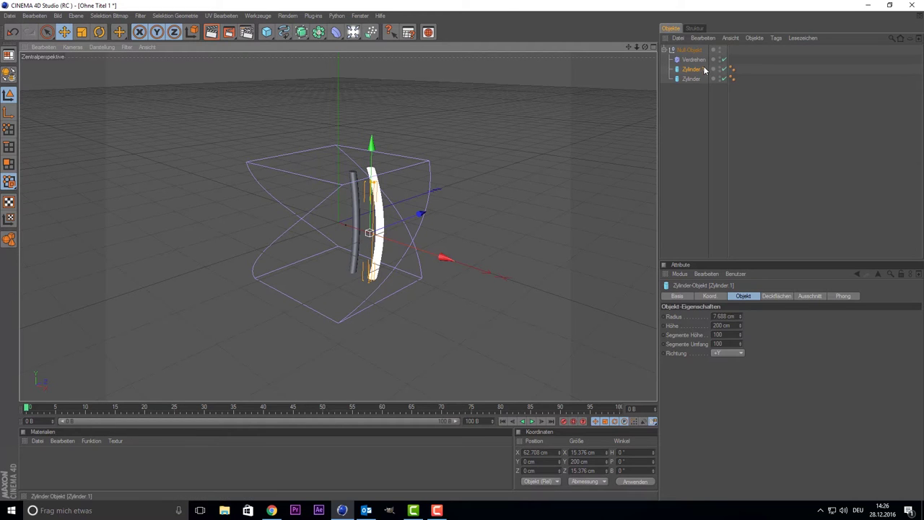
click(369, 231)
Raise the Verdrehen twist to about 666°, shifting the deformer along X
mouse_move(375, 170)
mouse_down()
mouse_move(591, 214)
mouse_move(522, 200)
mouse_move(539, 204)
mouse_up()
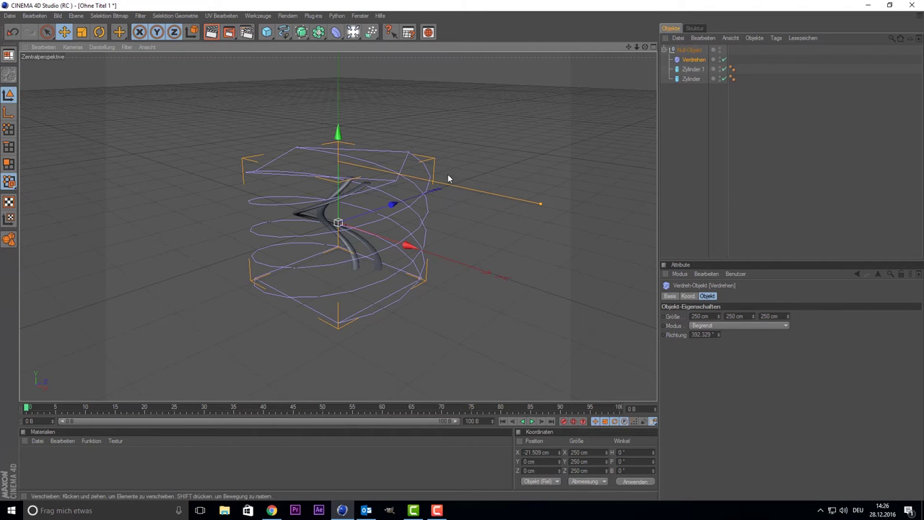
drag(397, 244, 438, 254)
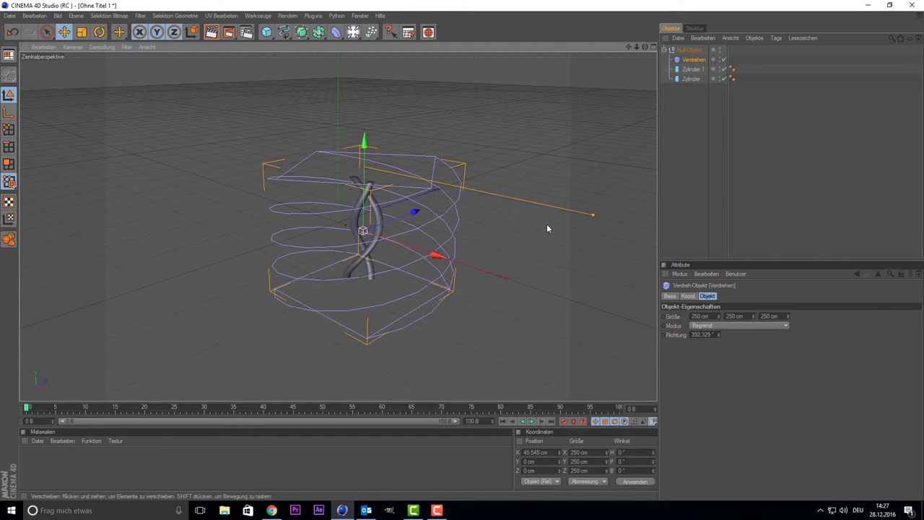
mouse_move(590, 214)
mouse_down()
mouse_move(686, 233)
mouse_move(668, 230)
mouse_up()
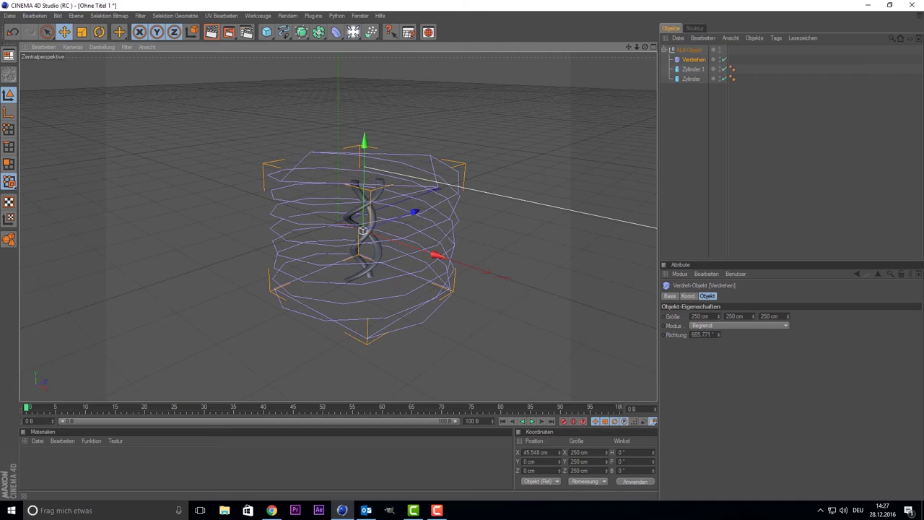
click(713, 101)
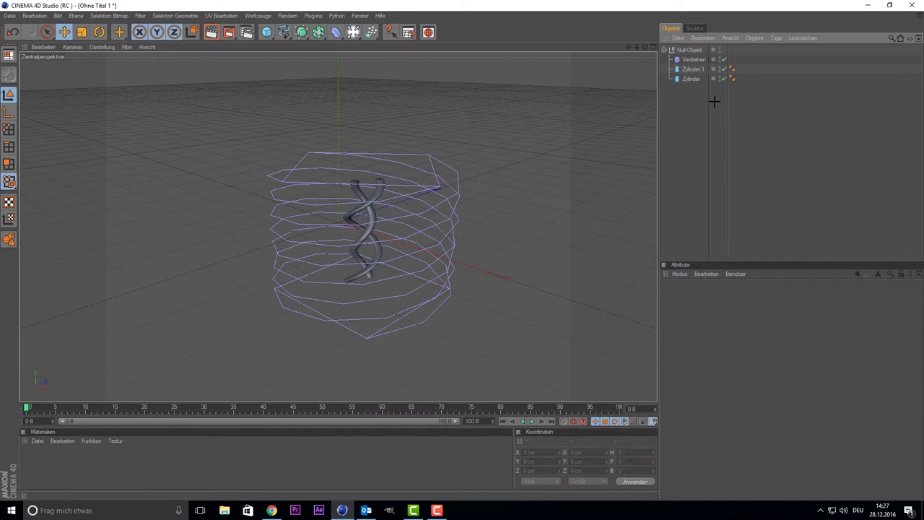
Recentre Verdrehen at X 37.724 cm with 668.521° twist and hide its cage
click(415, 252)
drag(424, 254, 422, 250)
drag(353, 229, 362, 230)
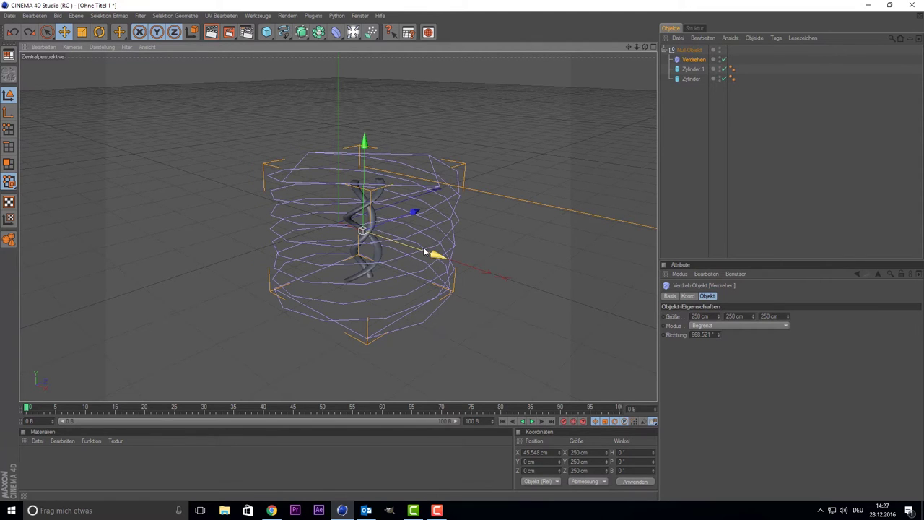
drag(439, 257, 435, 254)
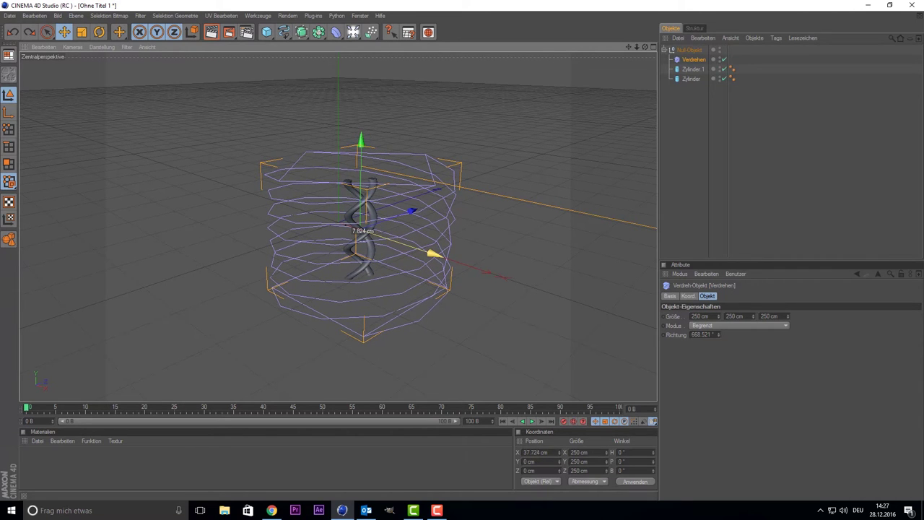
click(729, 173)
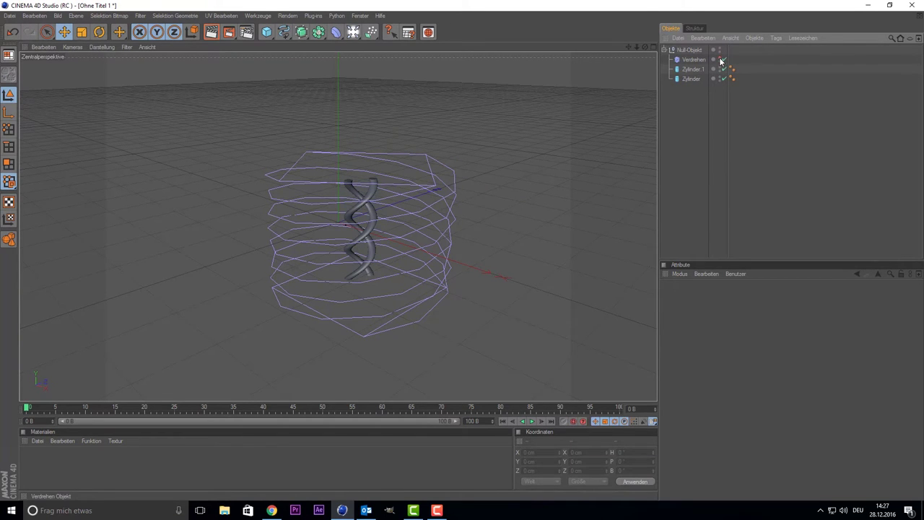
click(693, 60)
click(696, 127)
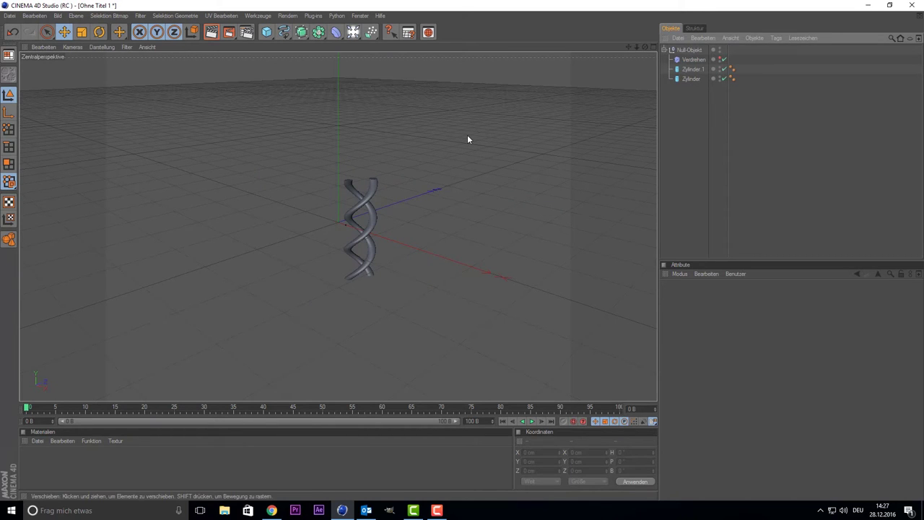
Add a short, wide cylinder (radius 35.401 cm, height 61.147 cm) above the helix
click(269, 37)
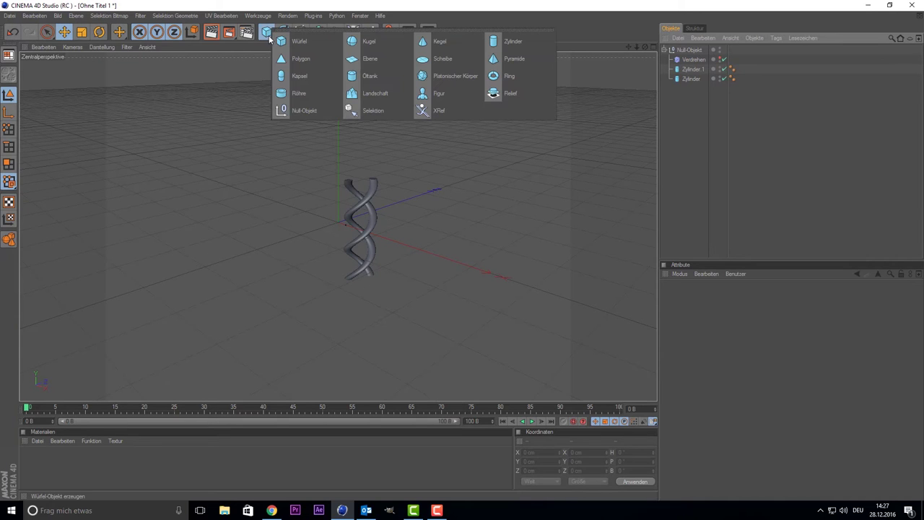
click(506, 41)
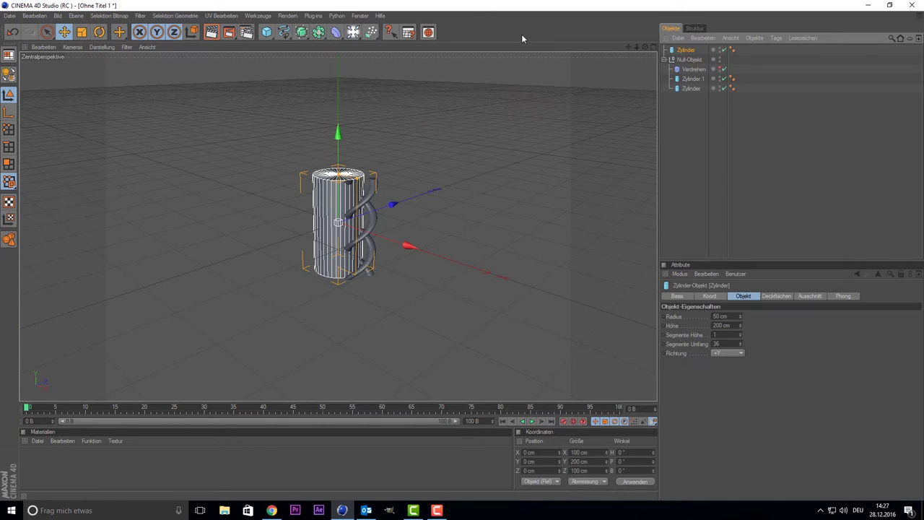
drag(337, 169, 337, 202)
drag(406, 246, 433, 253)
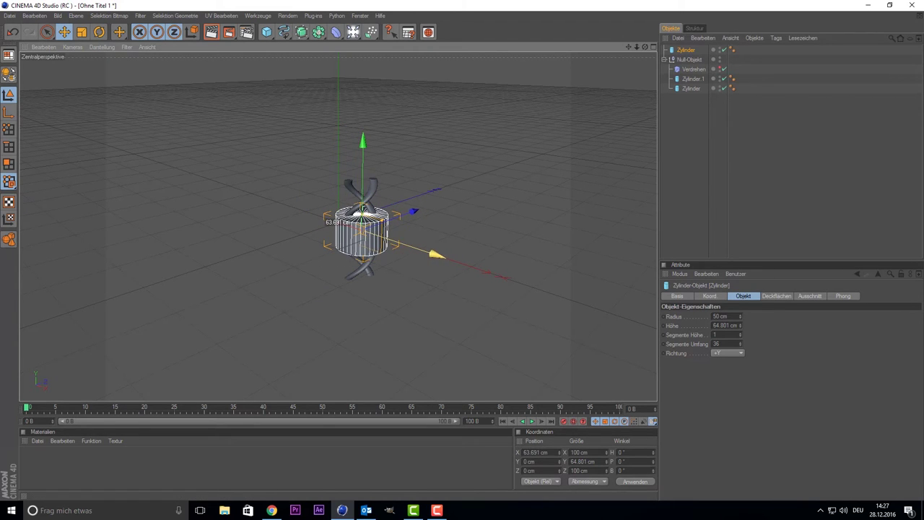
drag(359, 198, 365, 193)
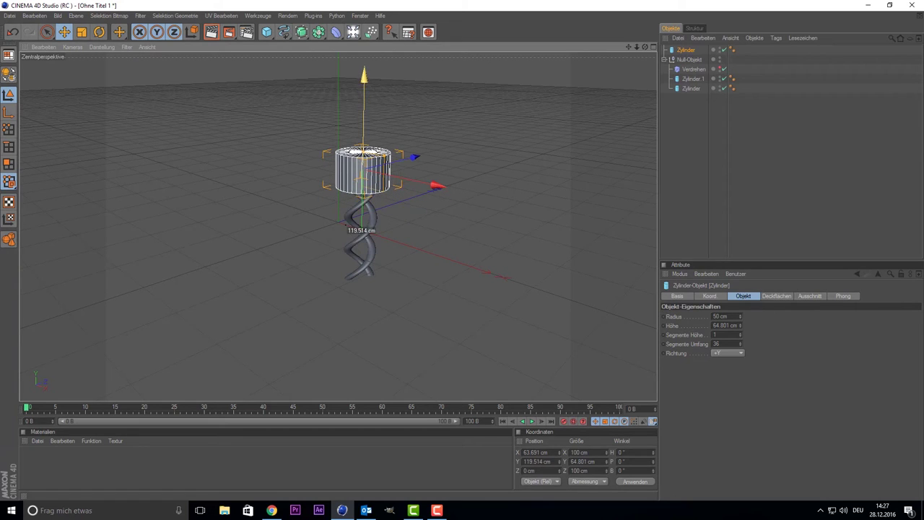
mouse_move(366, 151)
mouse_down()
mouse_move(361, 168)
mouse_move(364, 152)
mouse_up()
Centre the cap over the helix in the Top view at X 59.743 cm
middle_click(435, 139)
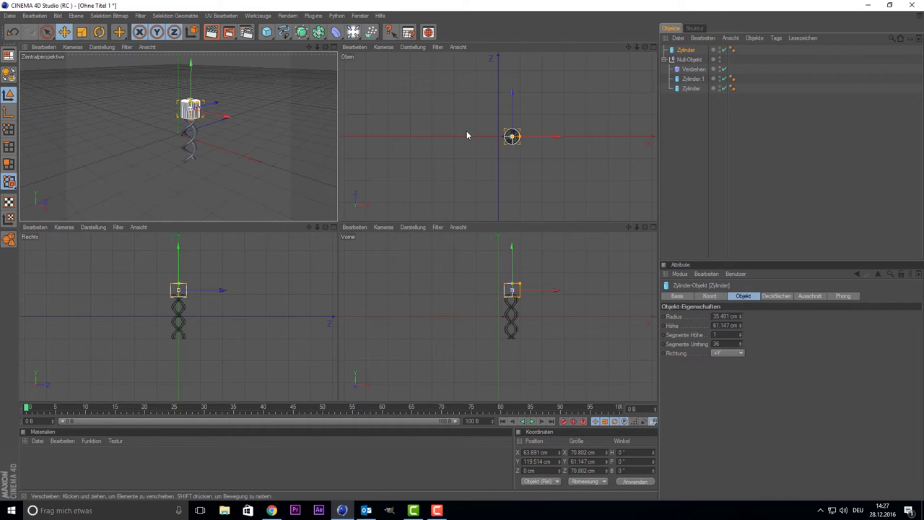
middle_click(466, 135)
scroll(467, 137, up, 2)
scroll(460, 143, up, 2)
scroll(465, 181, up, 2)
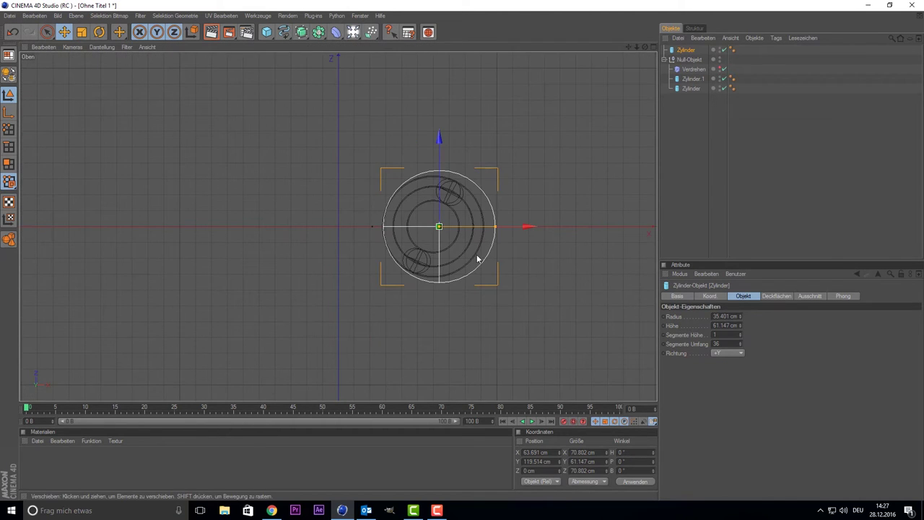
drag(524, 226, 517, 226)
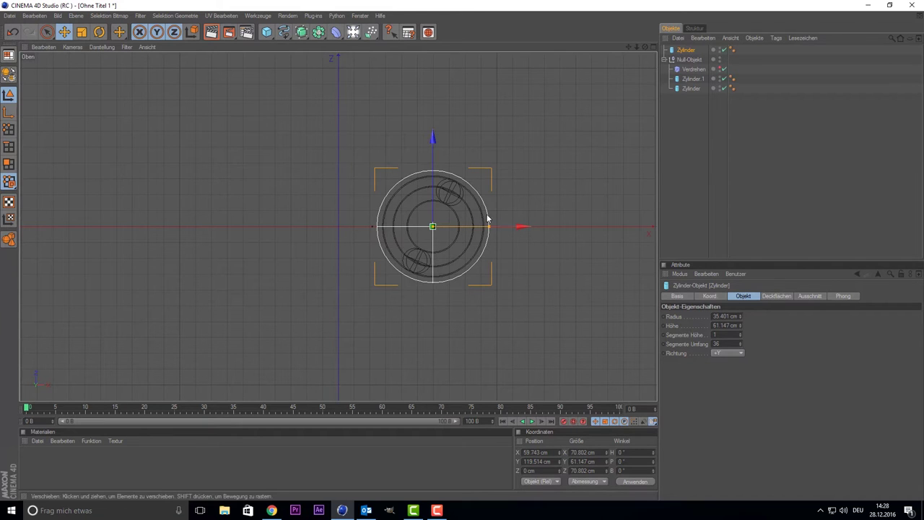
middle_click(334, 164)
middle_click(305, 151)
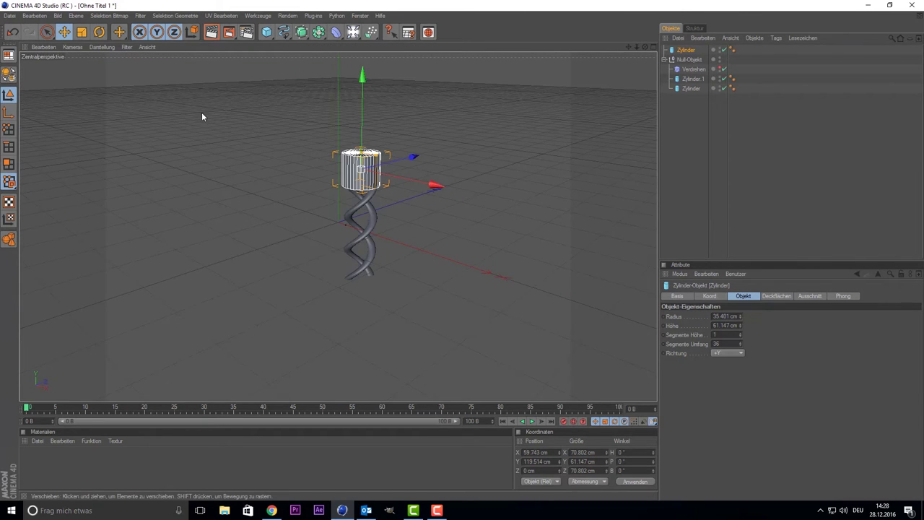
Give the top cap cylinder 3 cm rounded cap edges
click(828, 194)
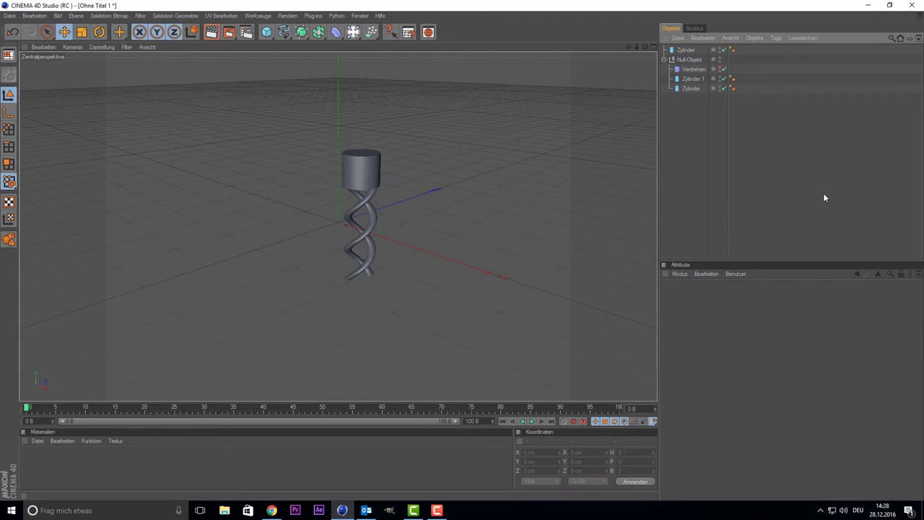
click(352, 160)
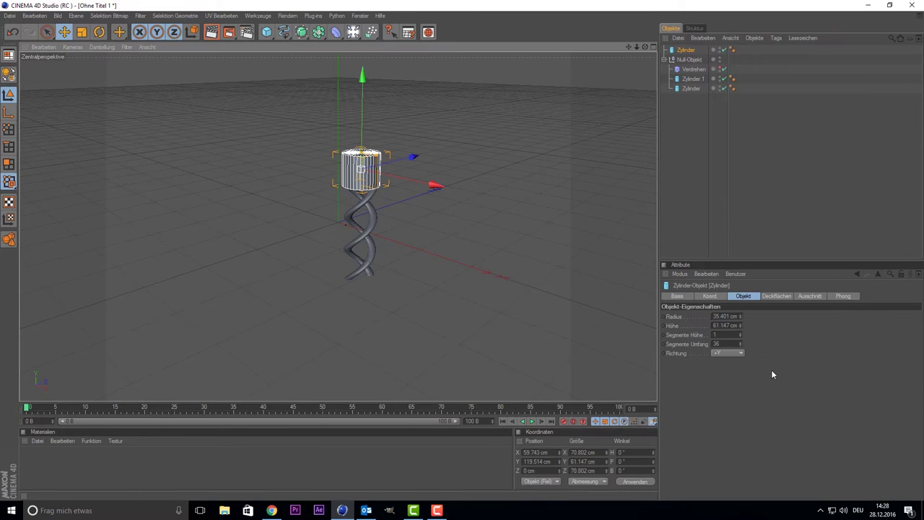
click(778, 296)
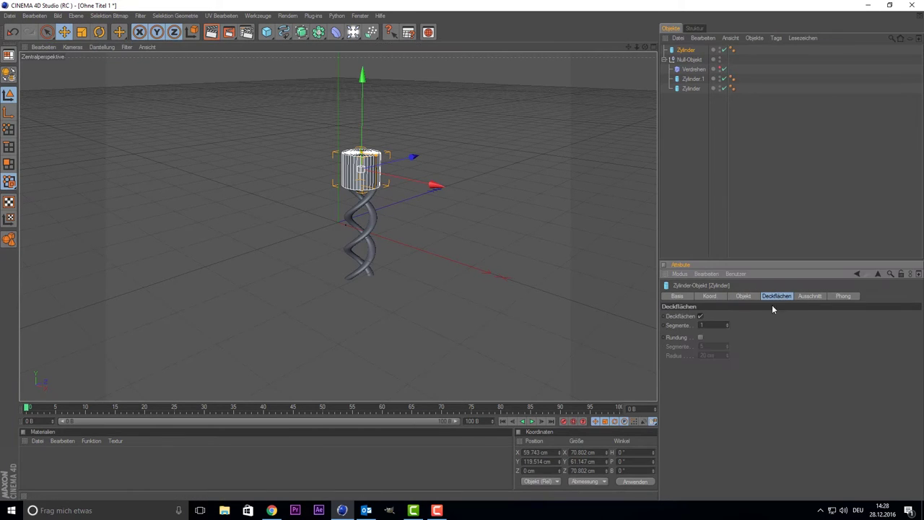
click(700, 337)
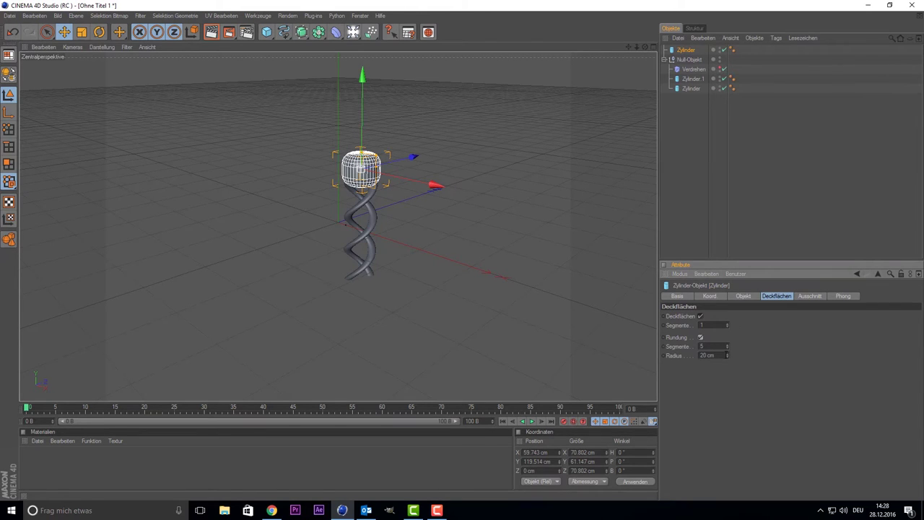
drag(727, 355, 727, 404)
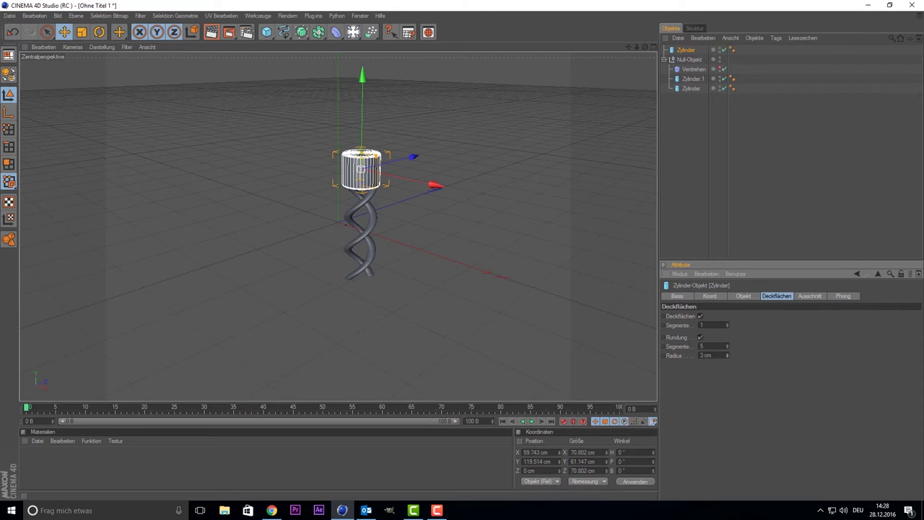
click(753, 161)
Copy the cap and move the copy down to Y -129.37 cm
click(361, 168)
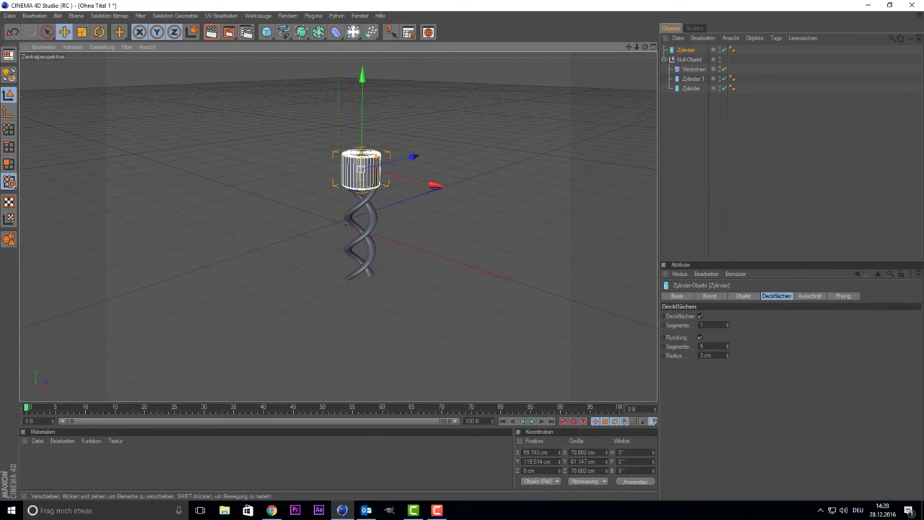
key(ctrl+c)
key(ctrl+v)
drag(363, 116, 360, 238)
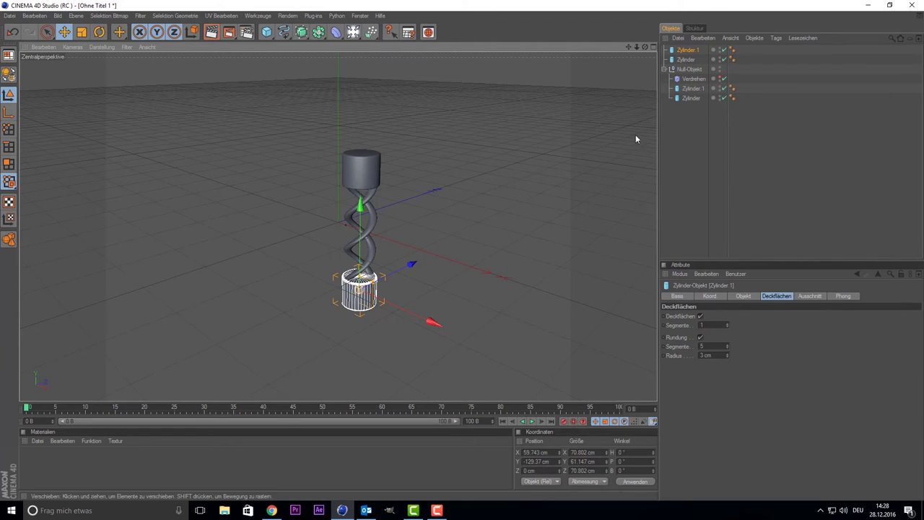
click(733, 151)
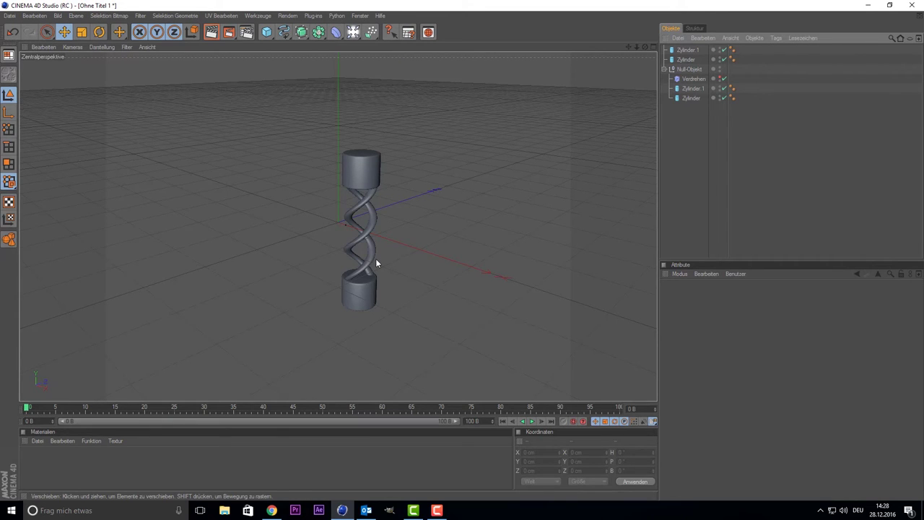
Duplicate the top cap cylinder and turn off Rundung on the copy
click(267, 33)
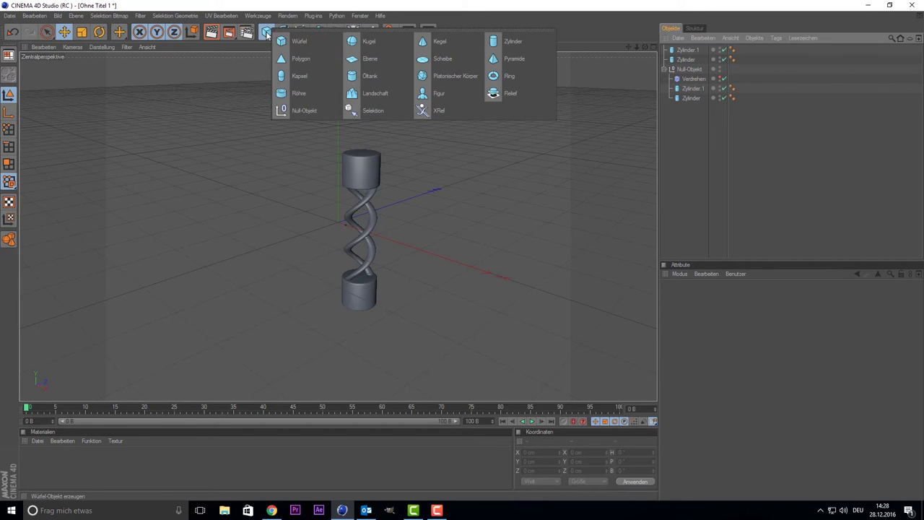
click(509, 41)
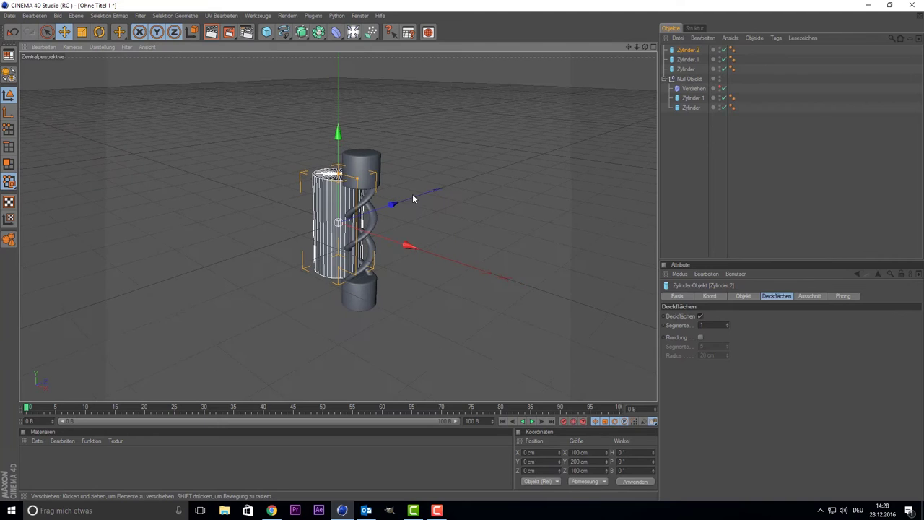
key(Delete)
click(359, 177)
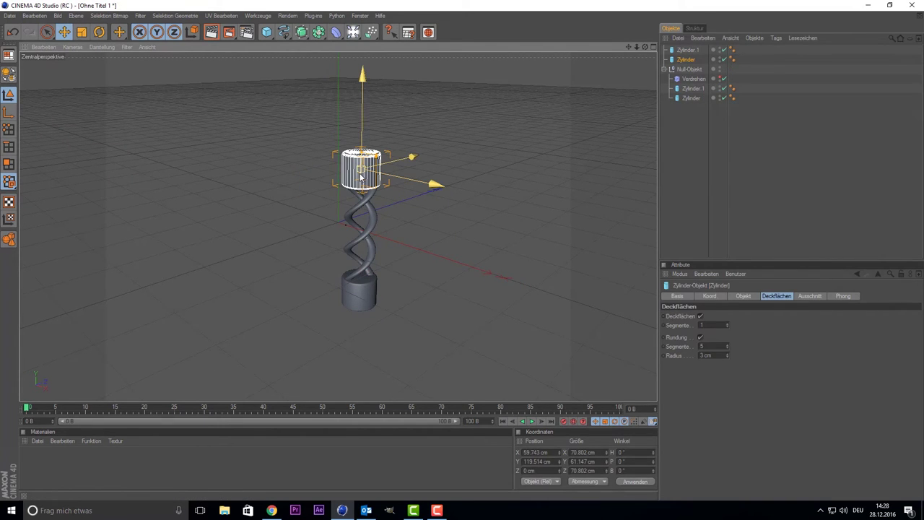
key(ctrl+c)
key(ctrl+v)
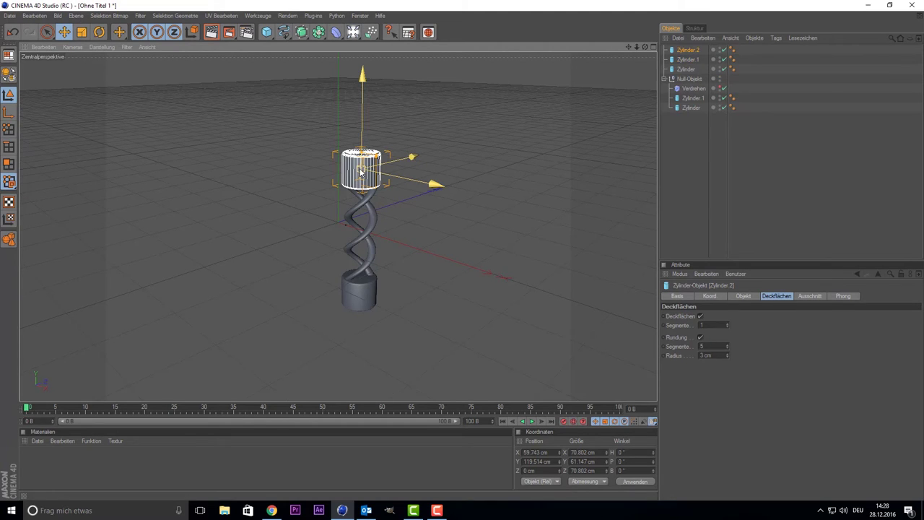
click(700, 337)
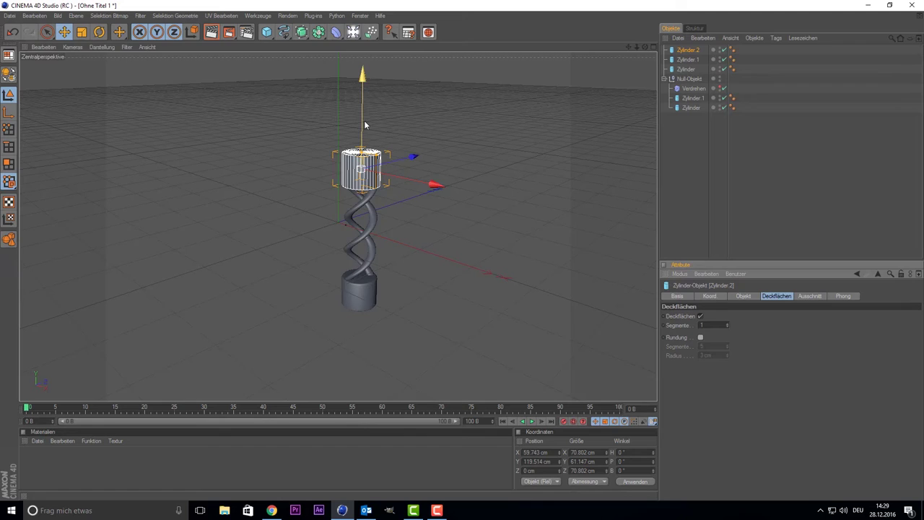
Move and stretch the copy along Y to 208.565 cm tall, covering the twist
drag(364, 120, 358, 162)
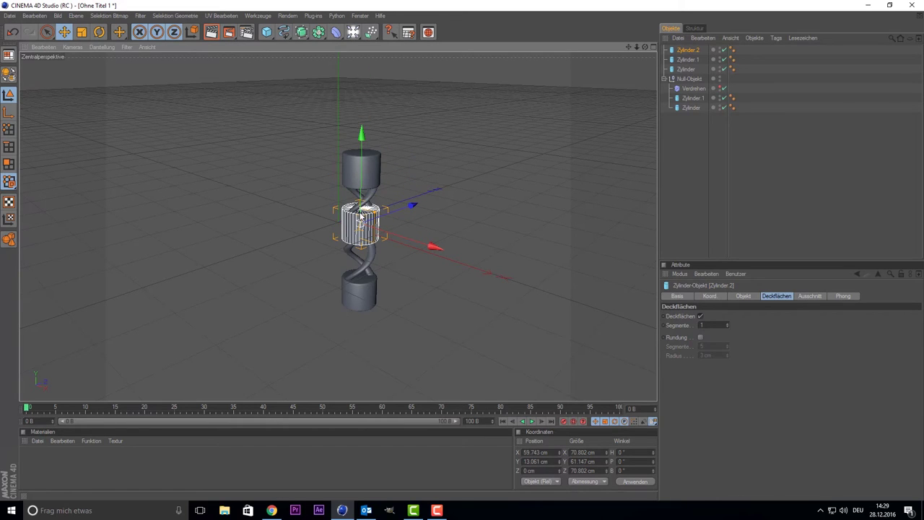
drag(361, 206, 361, 177)
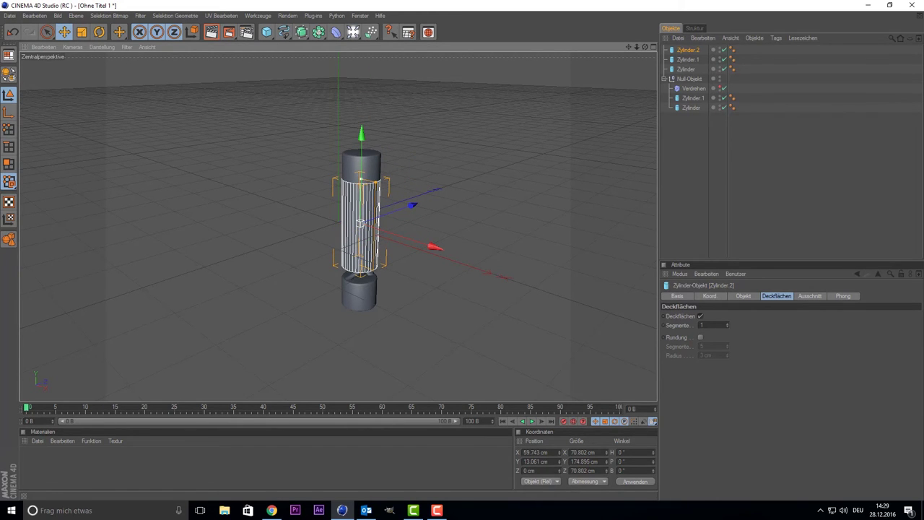
drag(363, 140, 366, 155)
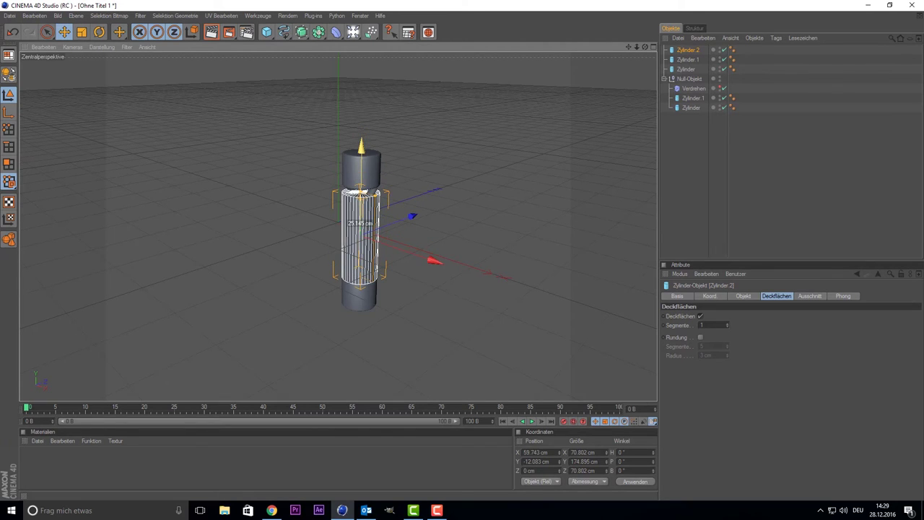
drag(365, 194, 361, 140)
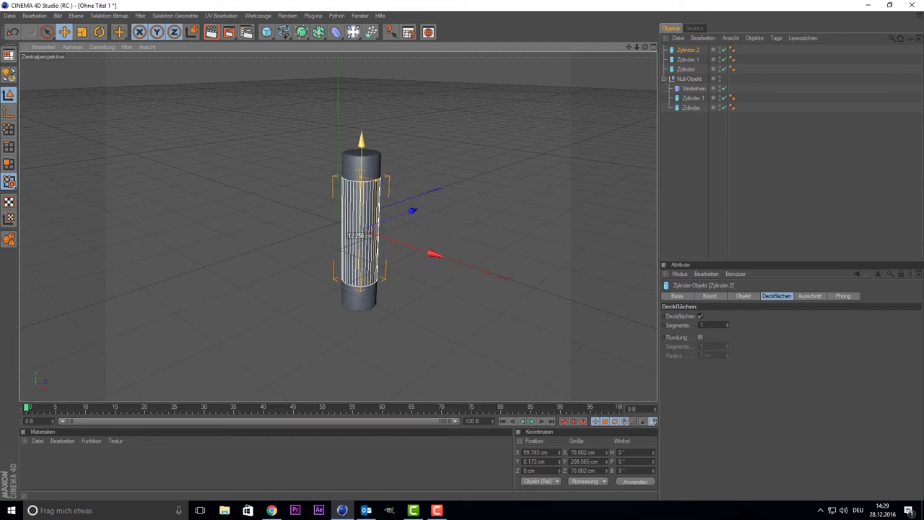
Slim the tube body, stretch it to 205.444 cm between the caps, and add material Mat
click(82, 32)
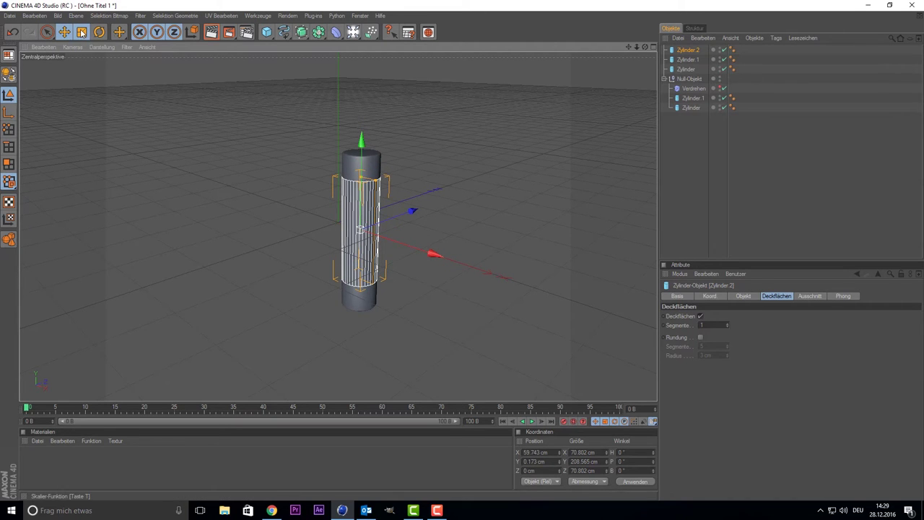
drag(359, 230, 347, 230)
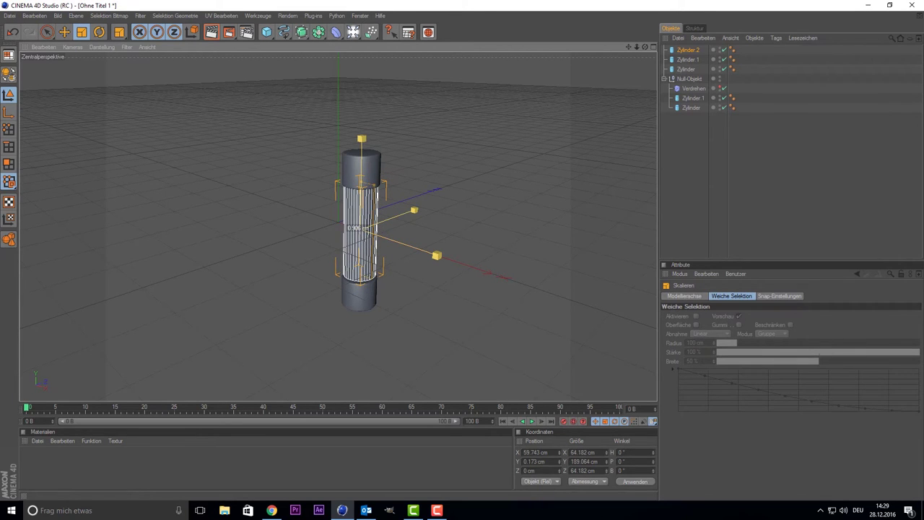
key(9)
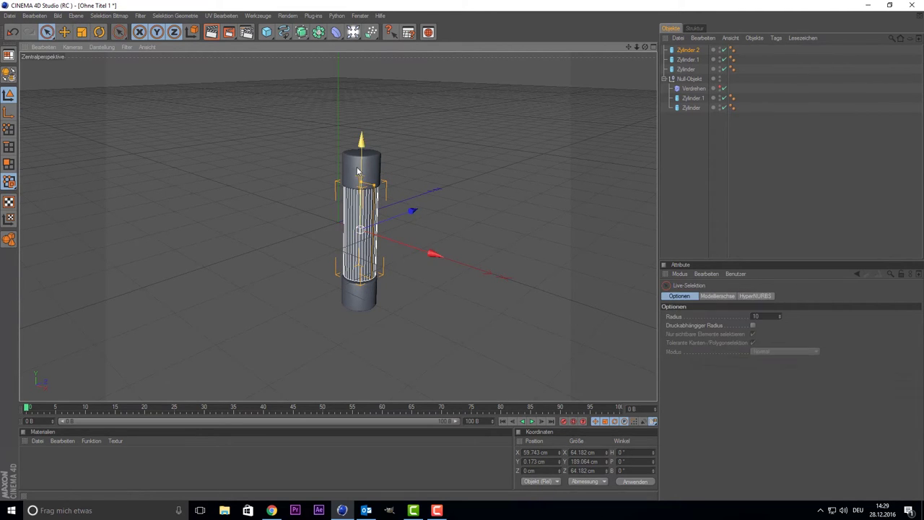
drag(361, 141, 364, 169)
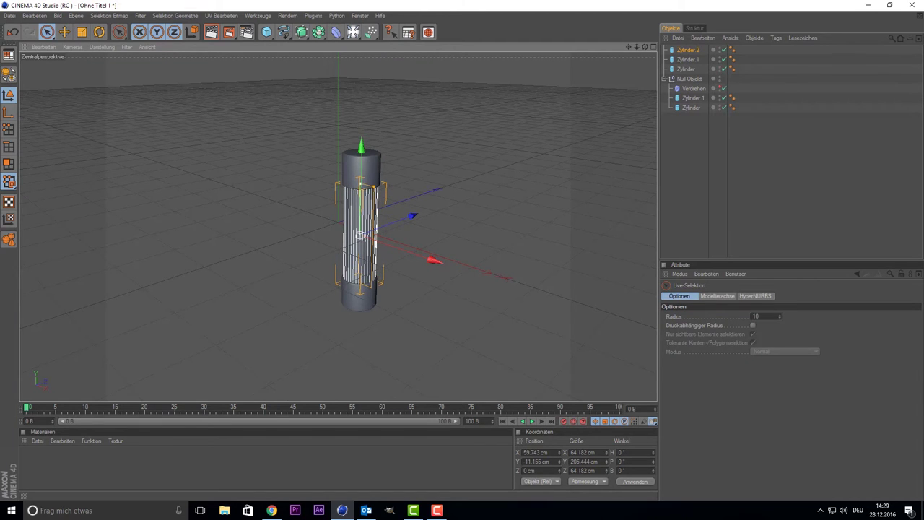
drag(363, 177, 361, 147)
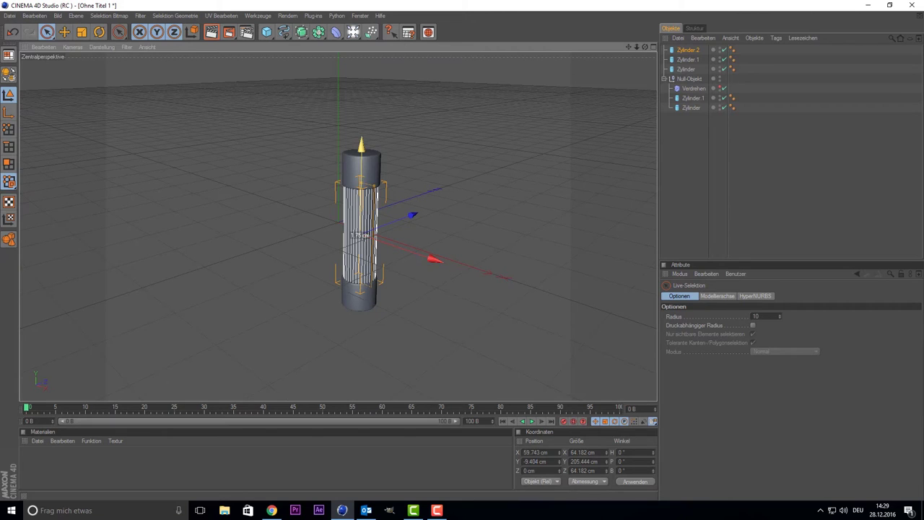
click(754, 153)
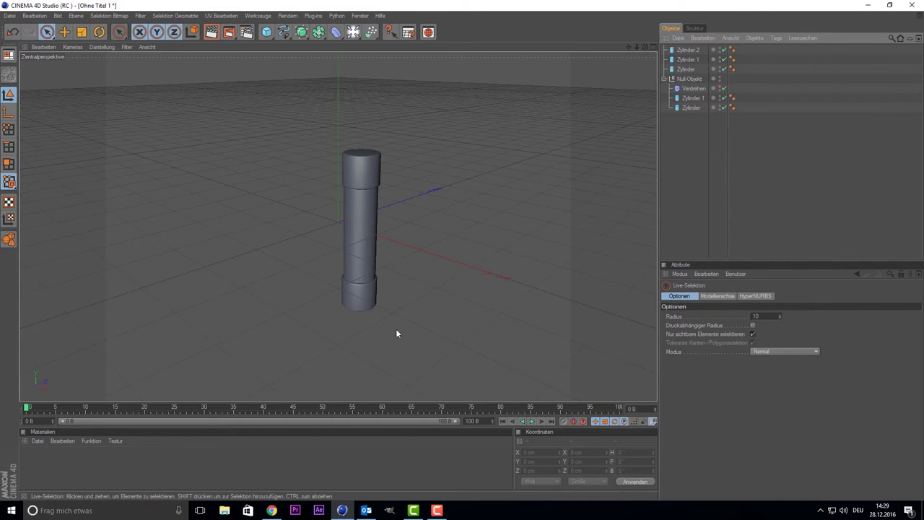
double_click(106, 461)
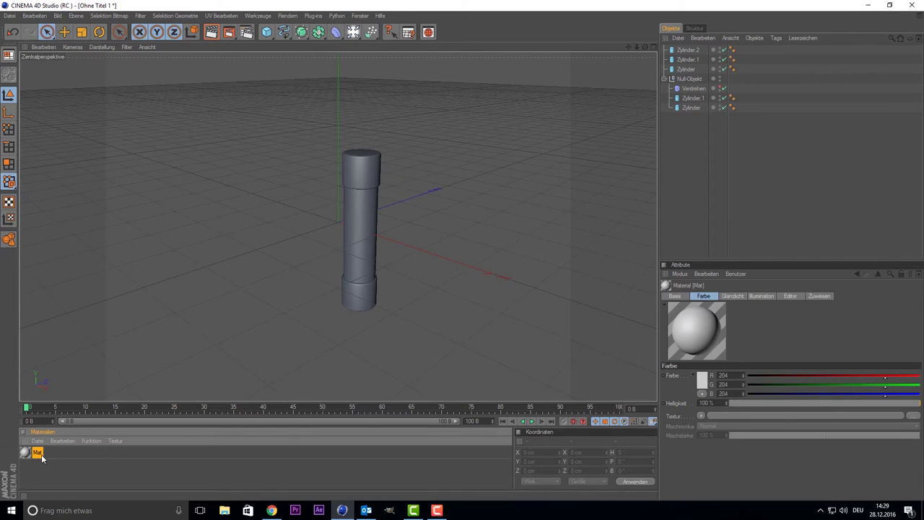
Delete Mat and switch the interface to the Standard layout
key(Delete)
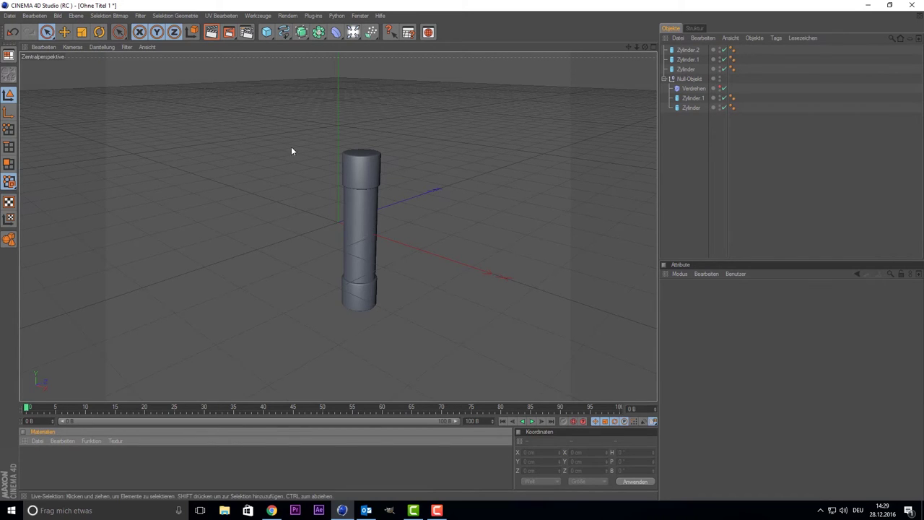
click(340, 18)
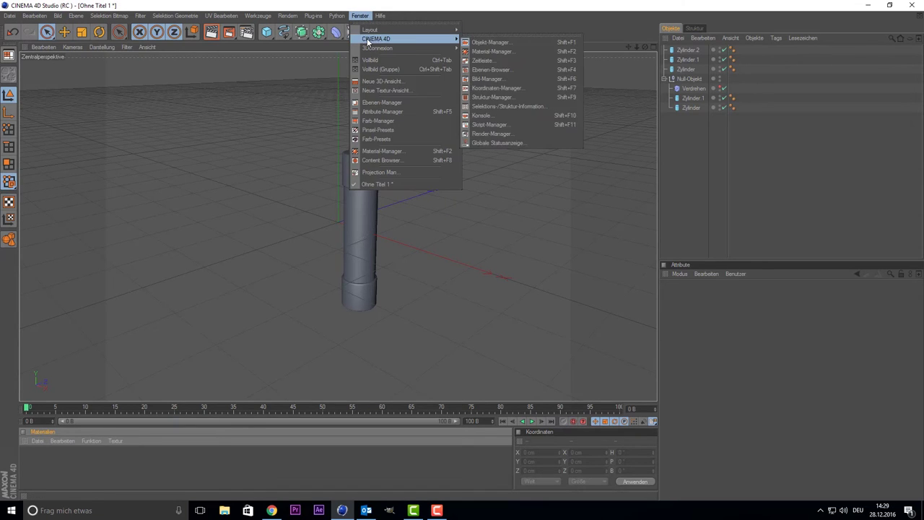
mouse_move(404, 29)
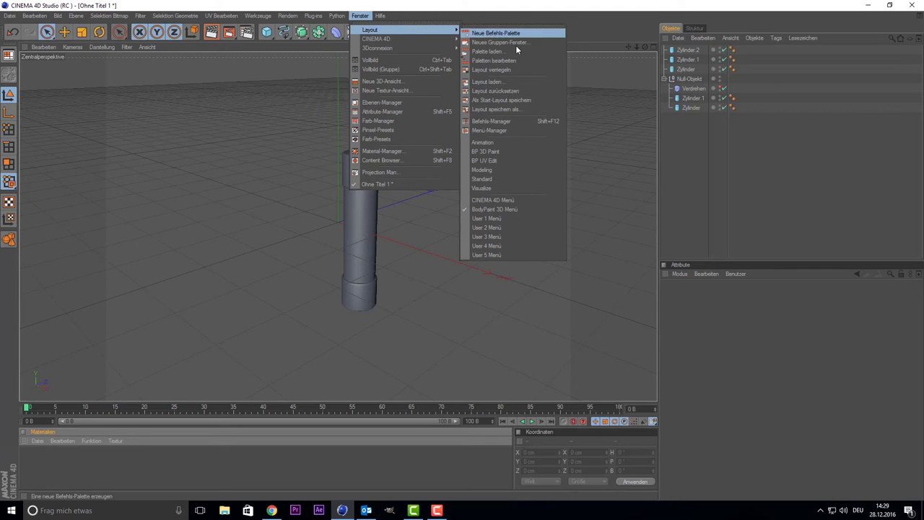
click(504, 178)
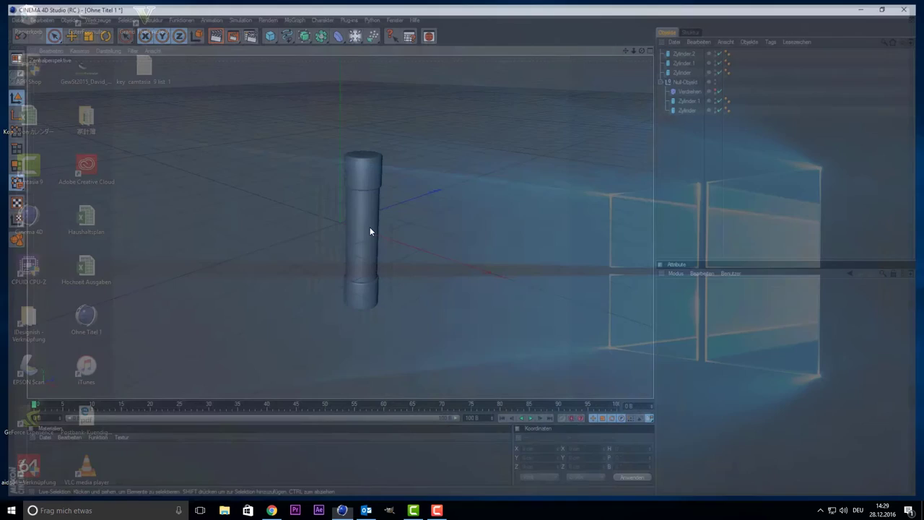
Create a transparent glass material and apply it to the tube body Zylinder.2
double_click(58, 470)
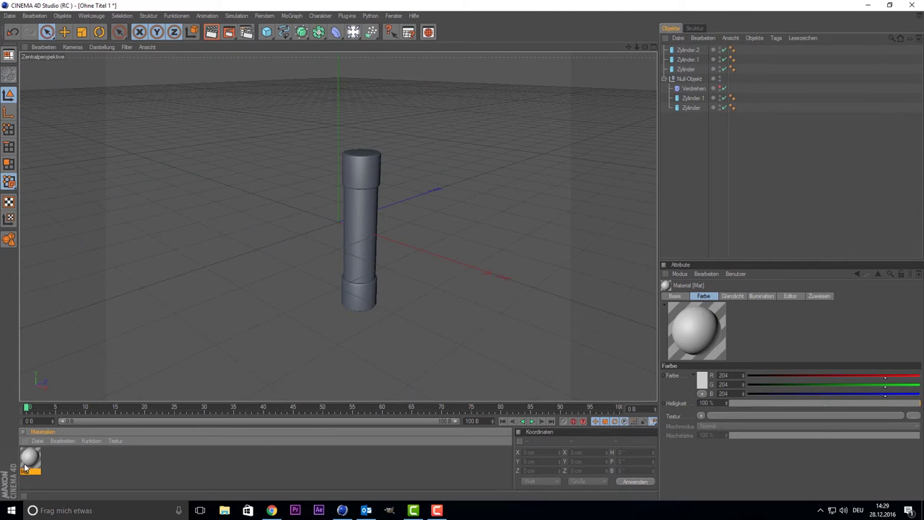
double_click(27, 466)
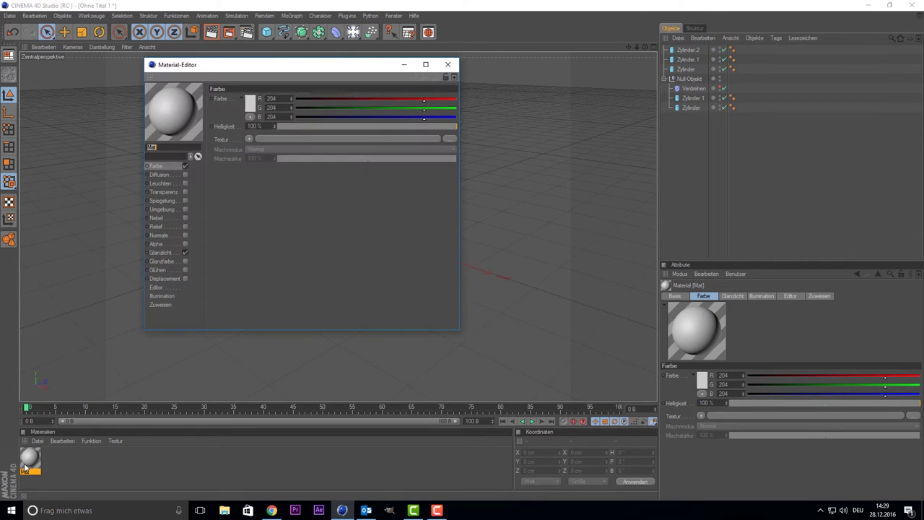
click(184, 192)
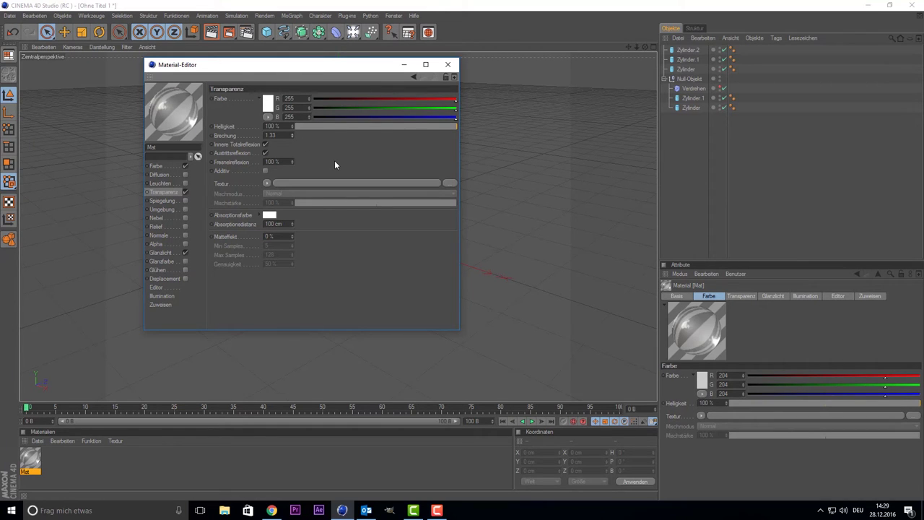
click(447, 64)
drag(30, 459, 352, 257)
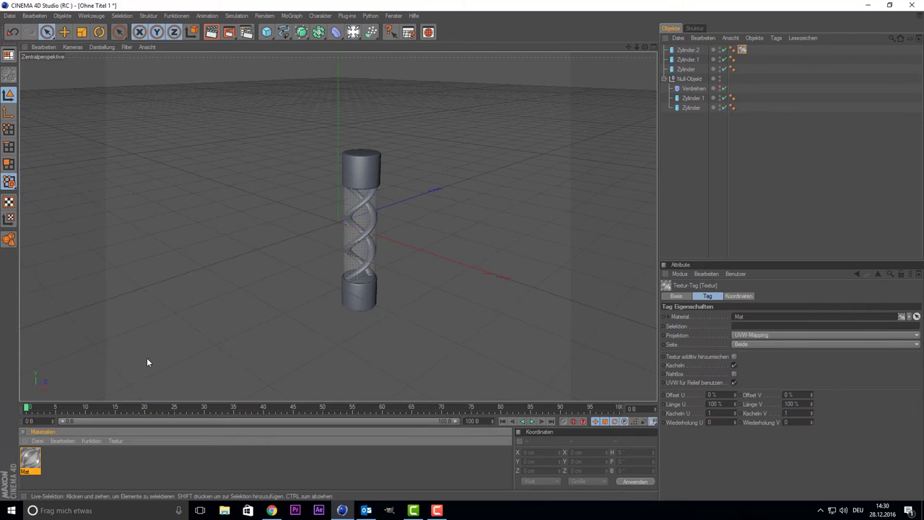
Create Mat.1 with reflection enabled and 30% reflection blur
double_click(66, 460)
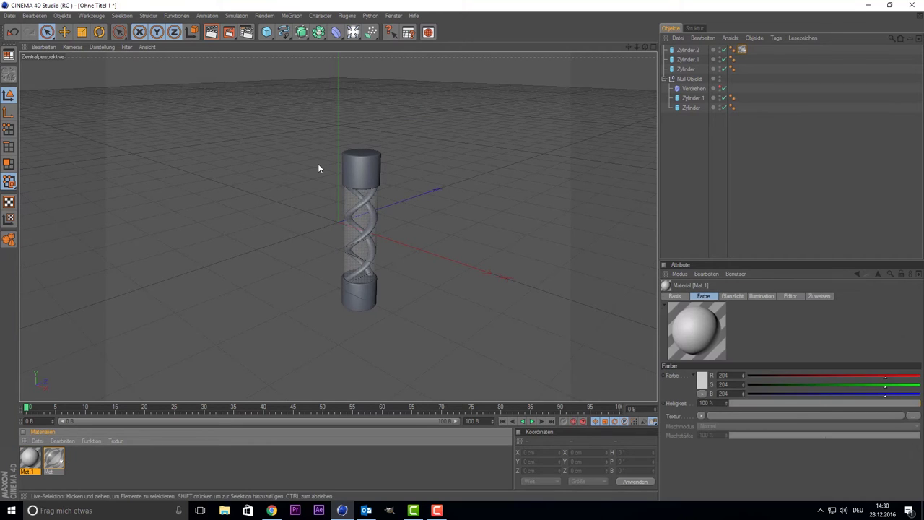
double_click(29, 458)
click(157, 192)
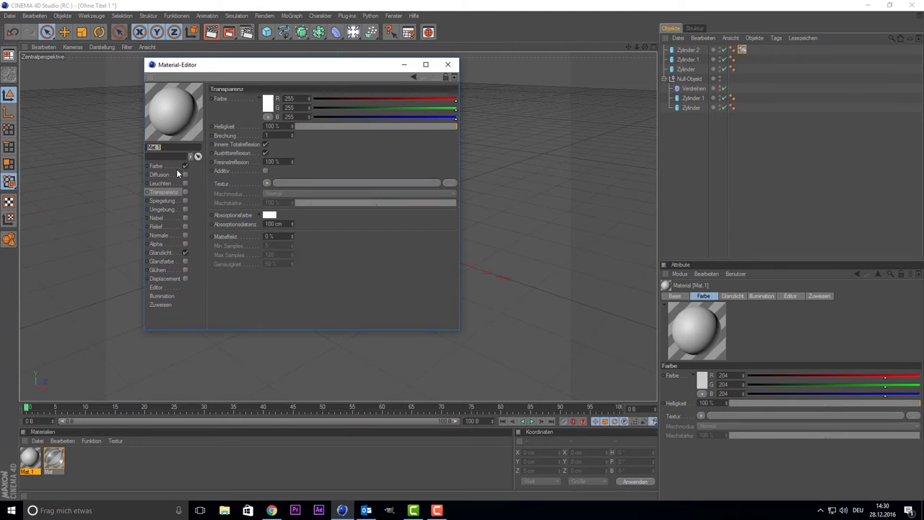
click(184, 200)
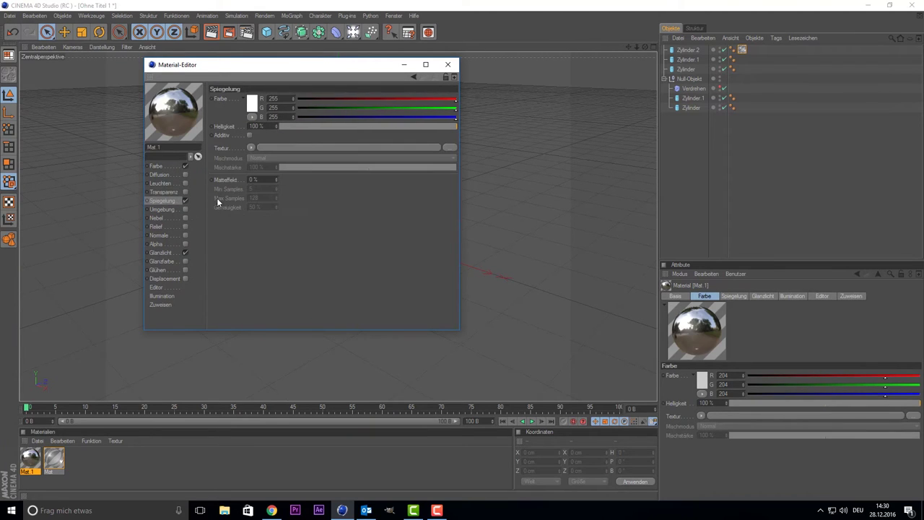
click(254, 179)
text(30)
key(Return)
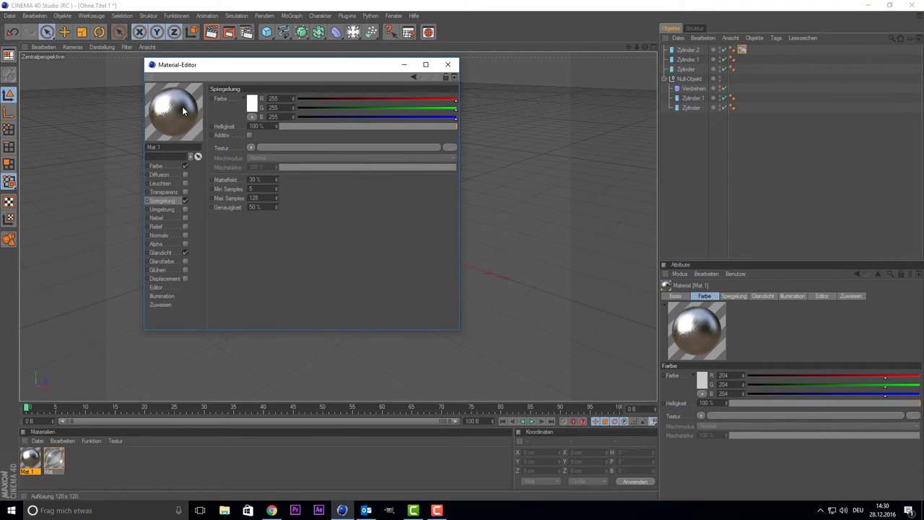
Apply Mat.1 to the top and bottom cylinder caps
click(447, 64)
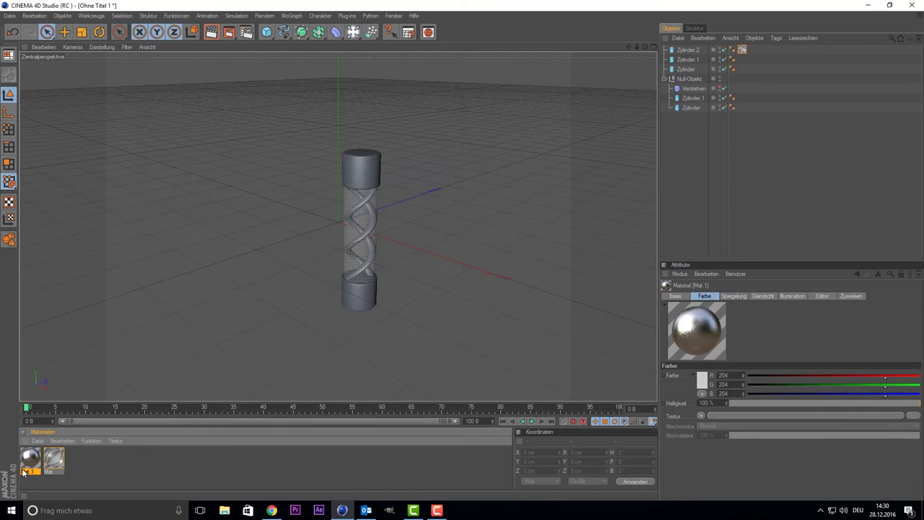
drag(40, 450, 359, 176)
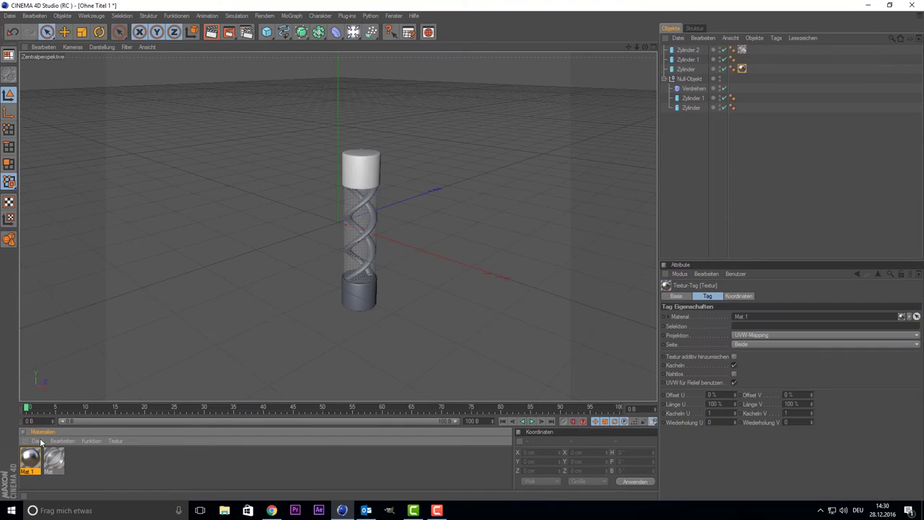
drag(29, 461, 362, 302)
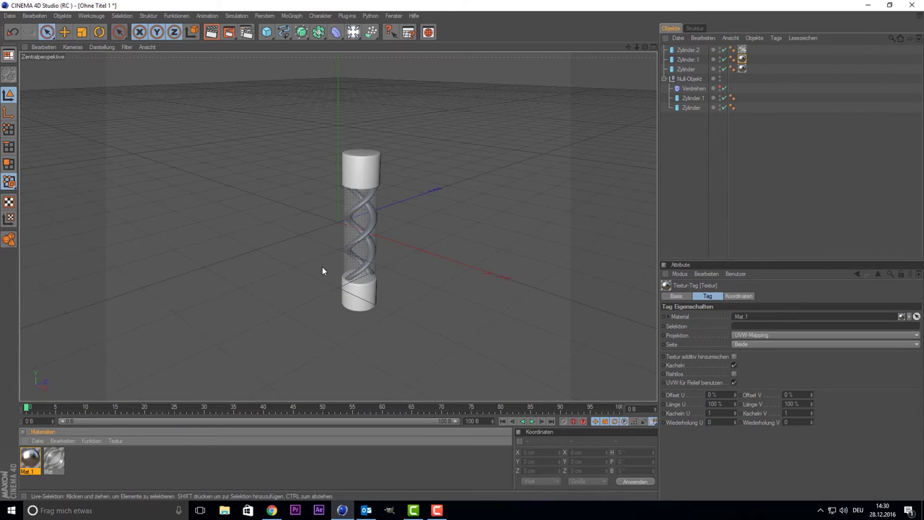
Create material Mat.2 and give it an initial blue colour
double_click(93, 462)
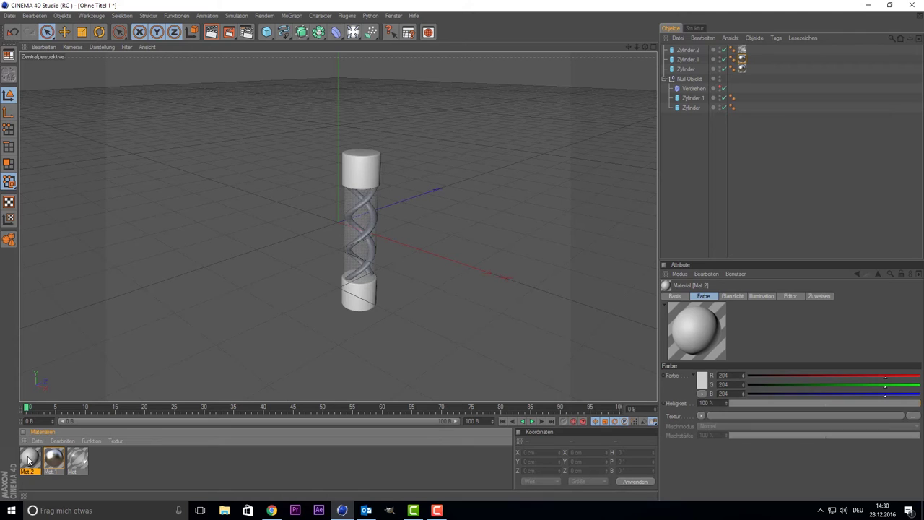
double_click(29, 459)
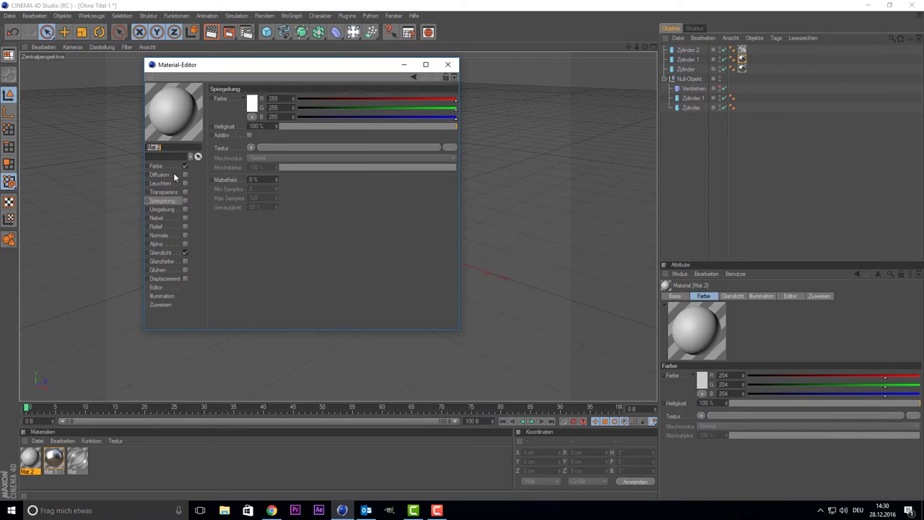
click(249, 103)
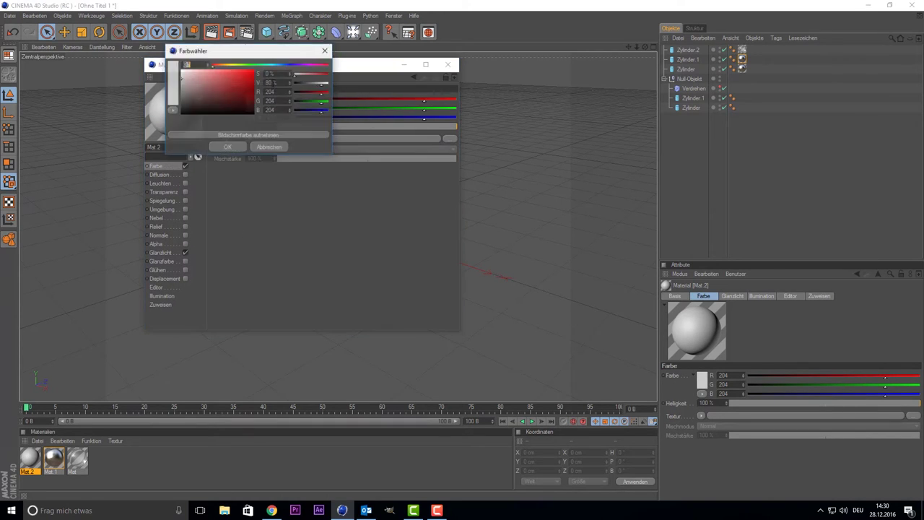
click(280, 65)
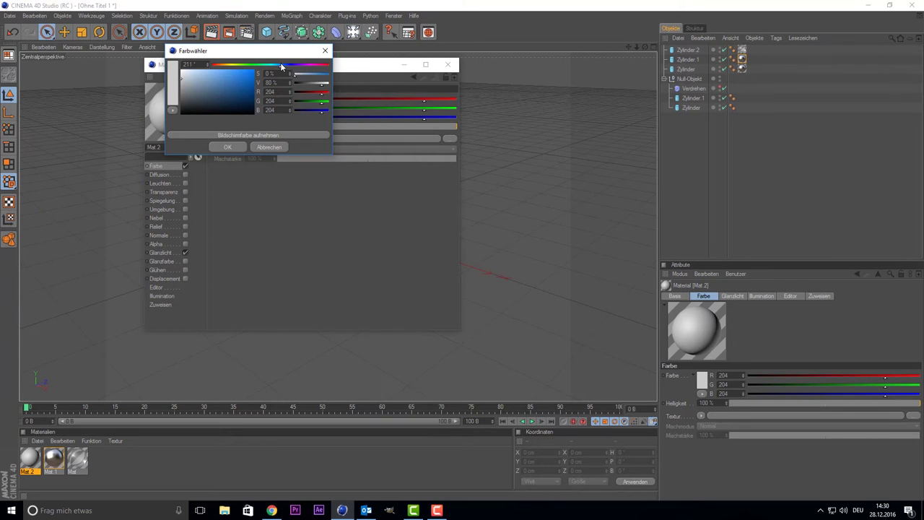
click(226, 86)
drag(226, 84, 254, 70)
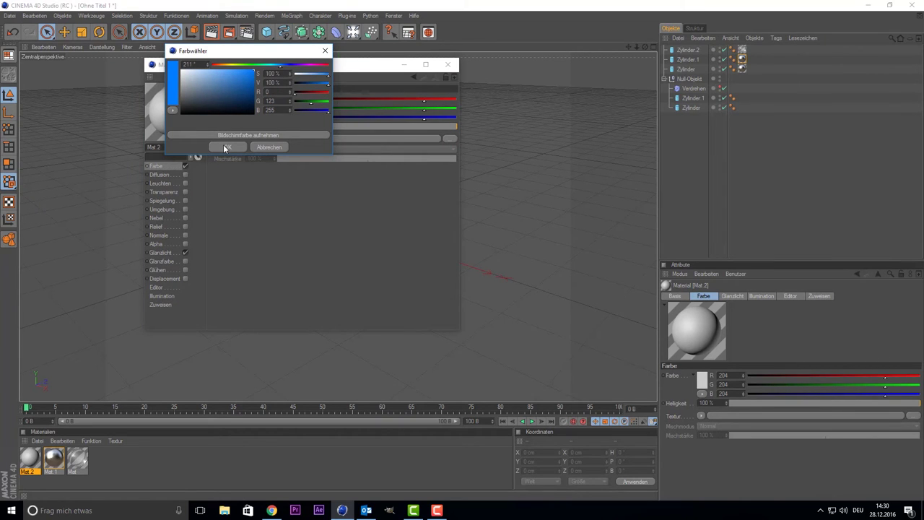
click(254, 147)
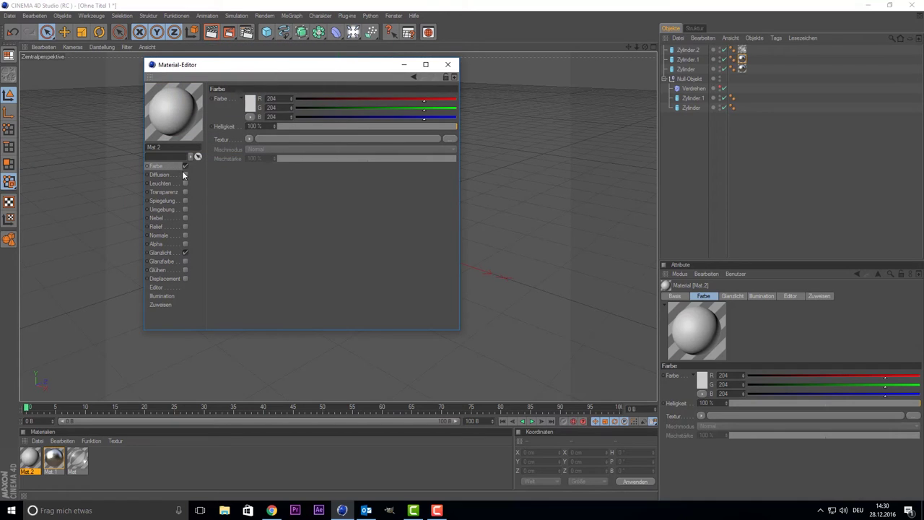
Set Mat.2's colour to blue (0/76/255) and enable transparency
click(185, 166)
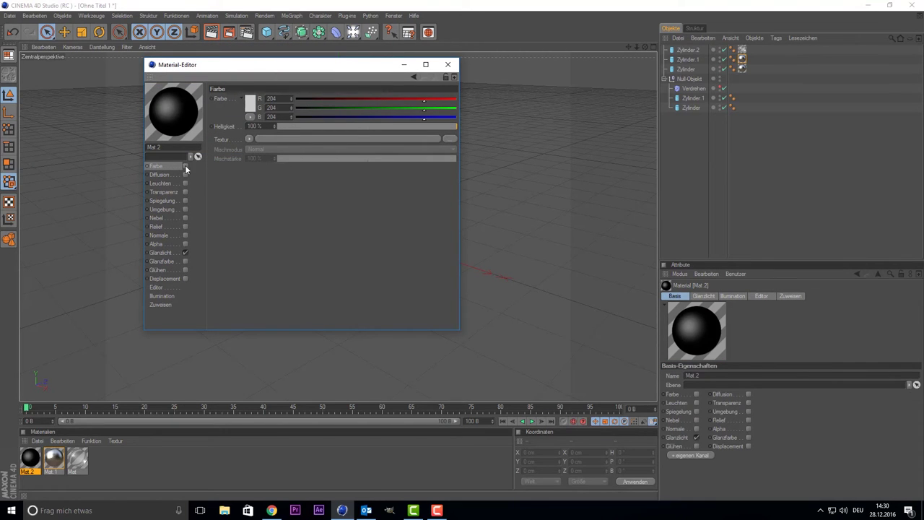
click(185, 166)
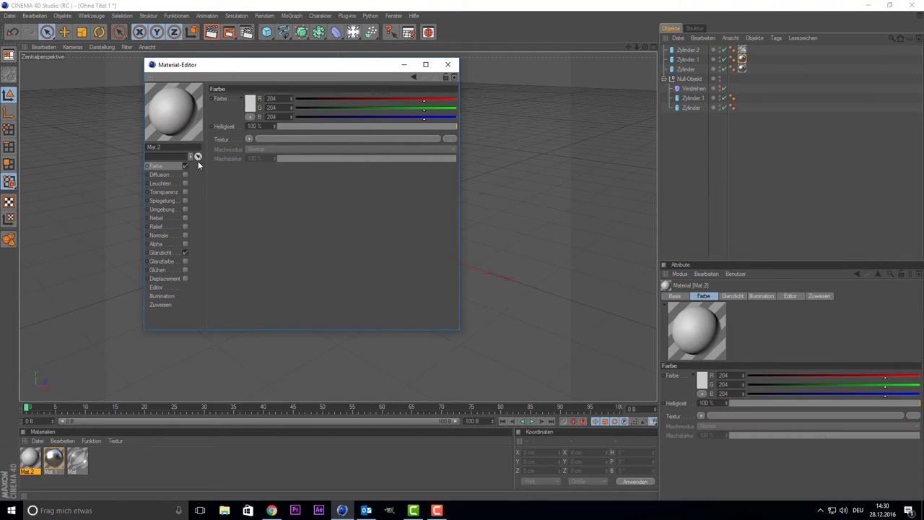
click(250, 102)
drag(290, 69, 286, 70)
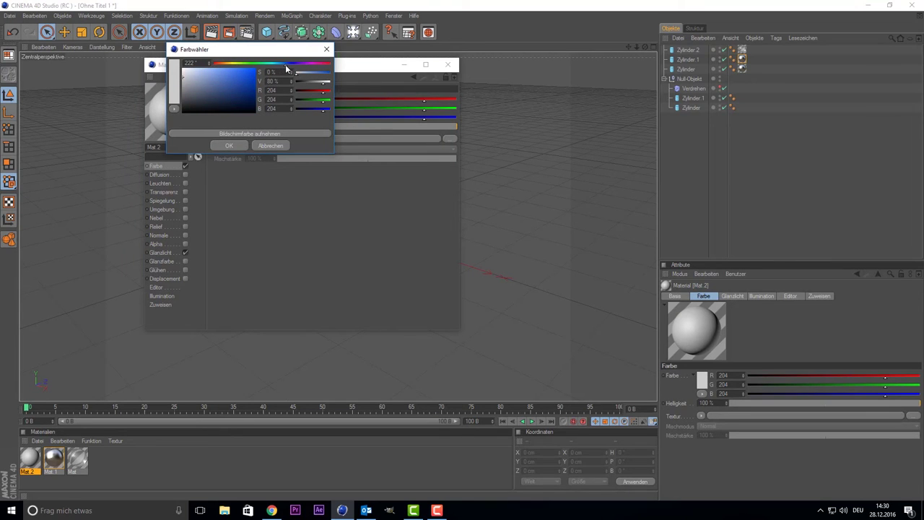
click(235, 85)
click(214, 146)
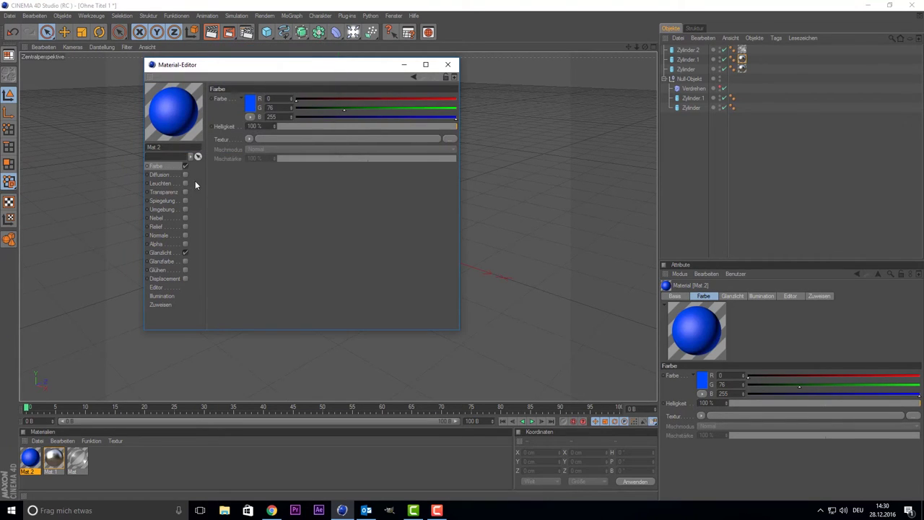
click(185, 192)
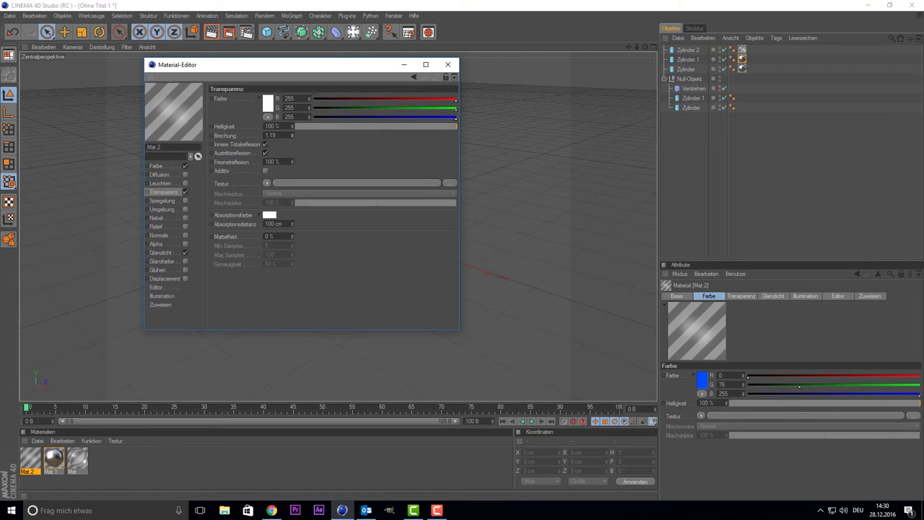
Set Mat.2 refraction to 1.2 with a light-blue transparency colour
click(292, 133)
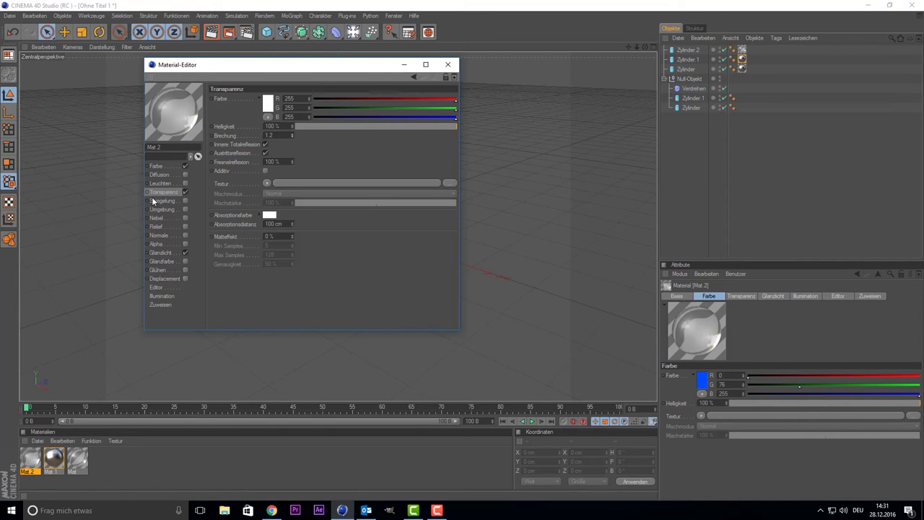
mouse_move(278, 71)
mouse_down()
mouse_move(456, 110)
mouse_move(514, 77)
mouse_up()
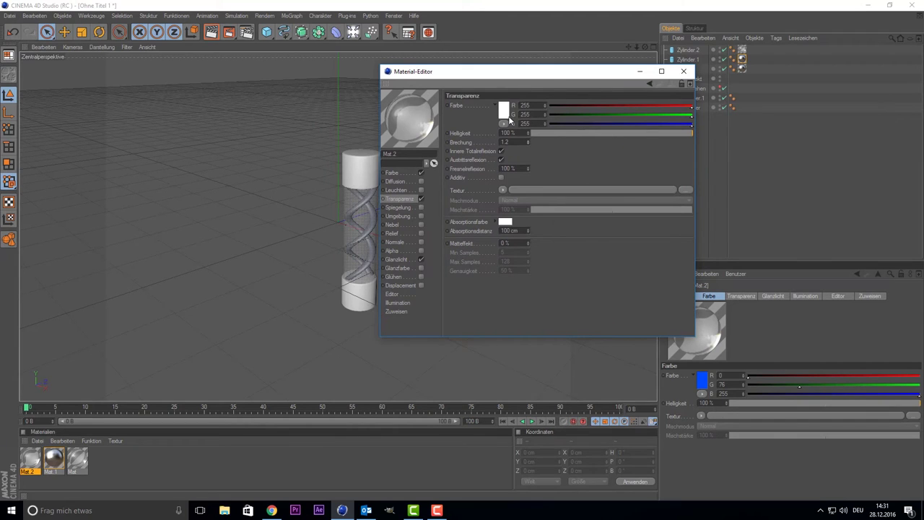
click(505, 112)
drag(531, 81, 542, 83)
drag(492, 111, 483, 66)
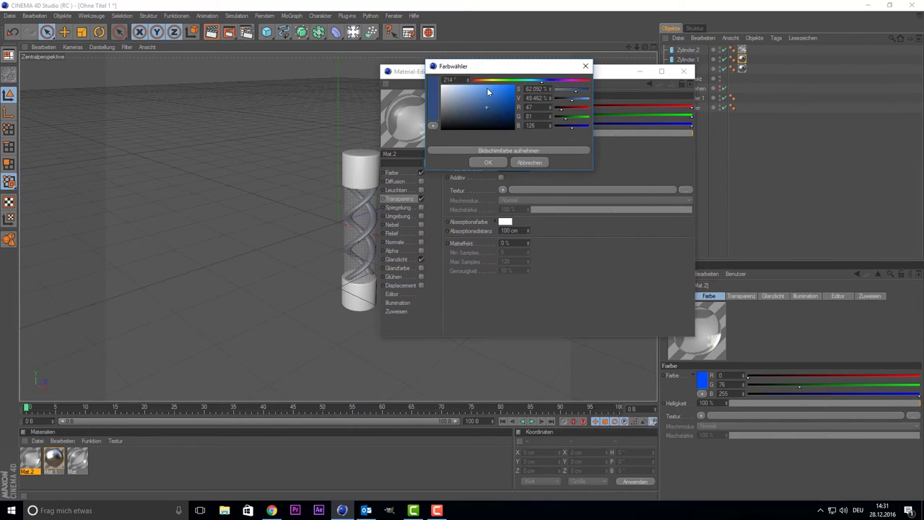
click(479, 162)
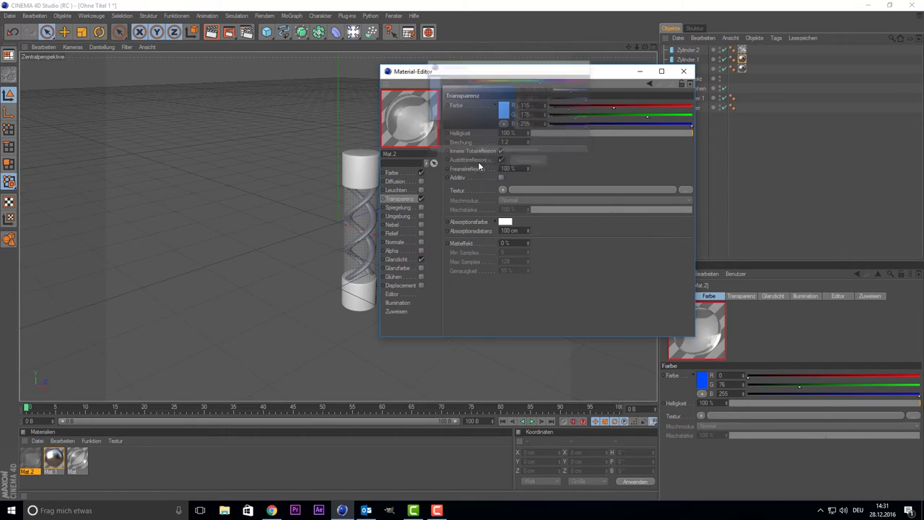
Give Mat.2 a saturated blue absorption colour and adjust the absorption distance
click(508, 223)
click(543, 186)
click(513, 190)
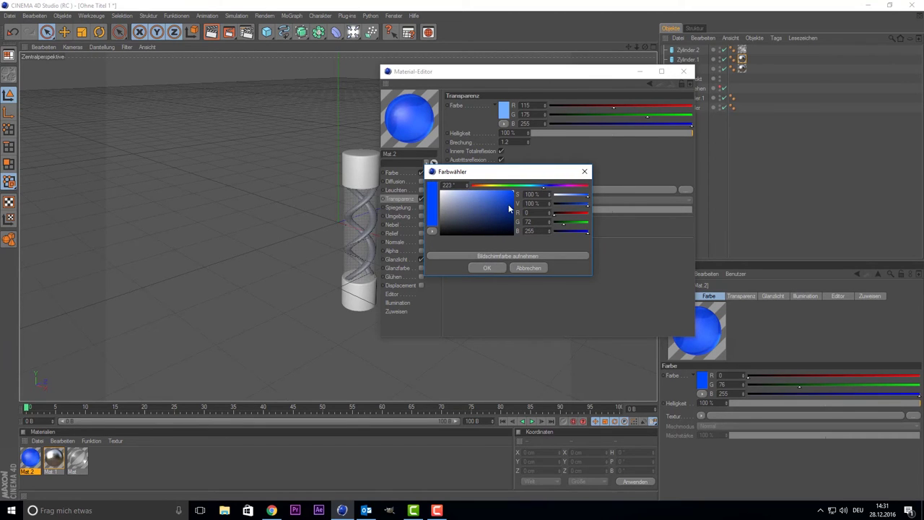
click(489, 268)
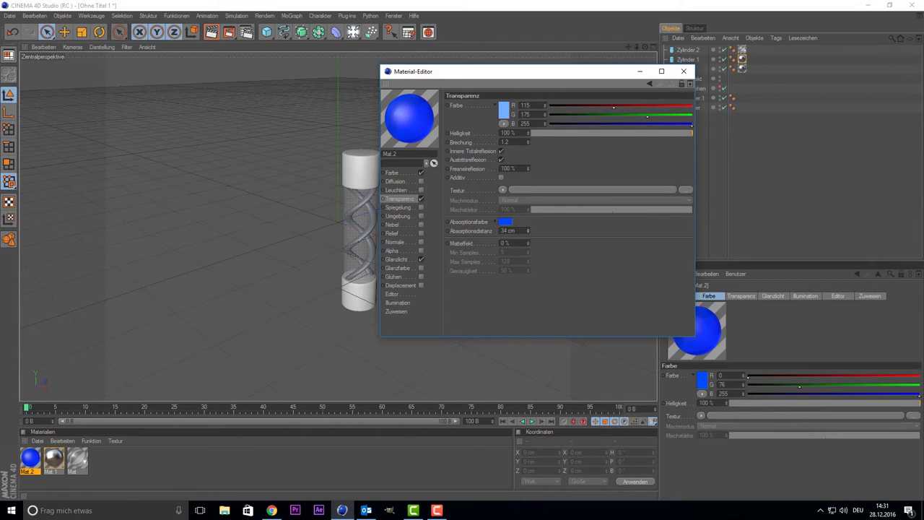
drag(528, 231, 528, 242)
Apply Mat.2 to the Null-Objekt helix group
click(683, 71)
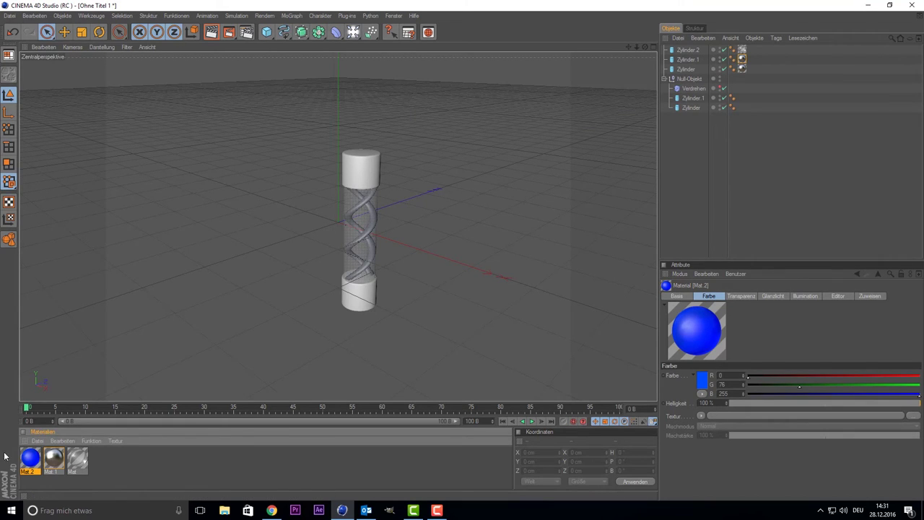
drag(33, 462, 689, 79)
click(723, 171)
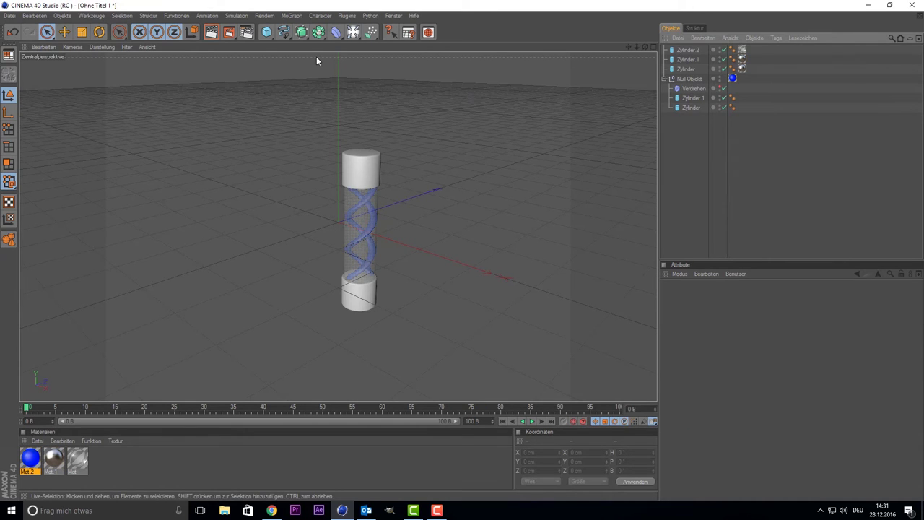
Draw a linear L-shaped spline in the maximised right-side view
click(283, 32)
click(404, 59)
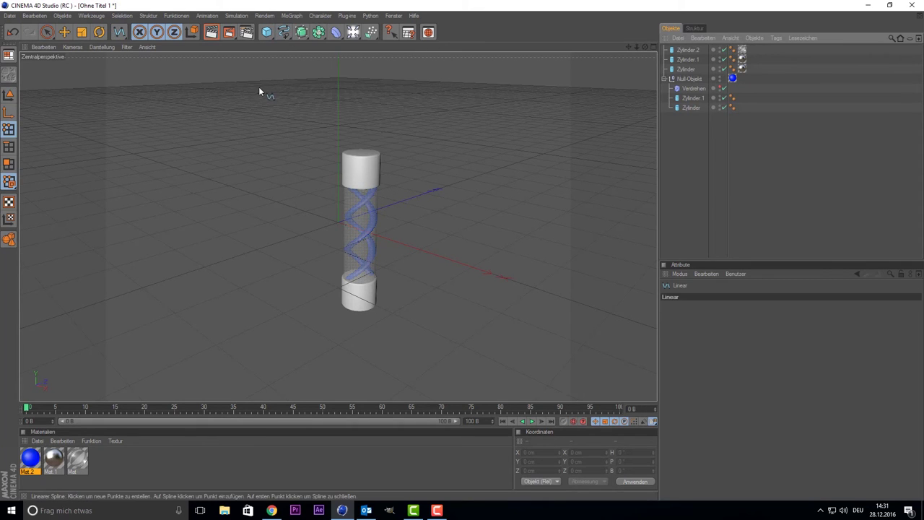
middle_click(235, 96)
middle_click(158, 281)
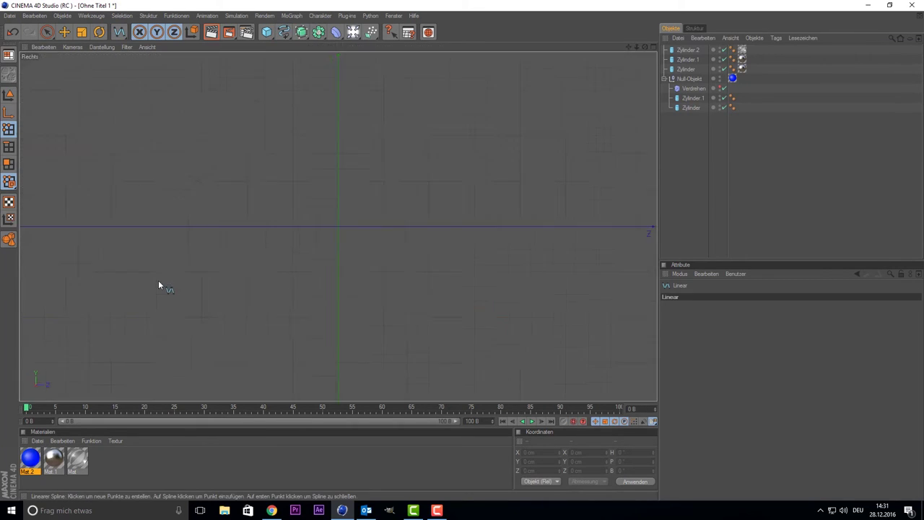
scroll(160, 253, down, 3)
scroll(173, 246, down, 2)
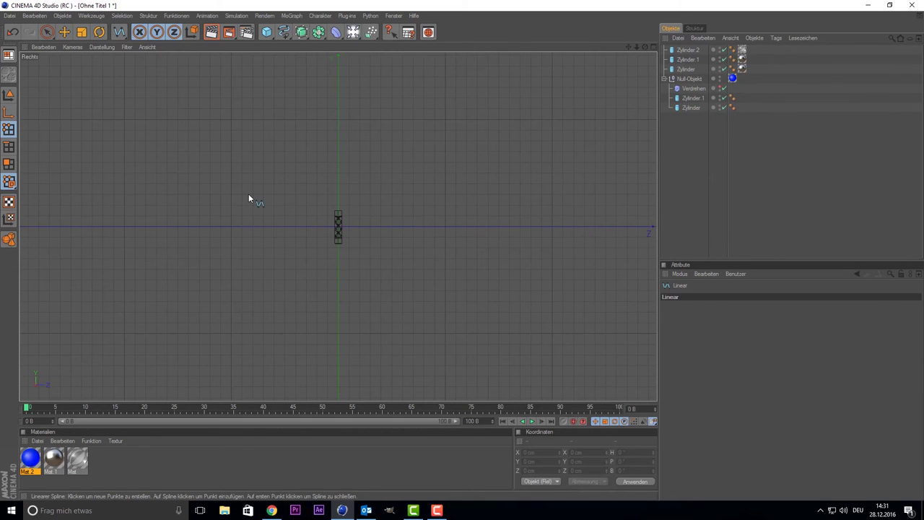
click(273, 162)
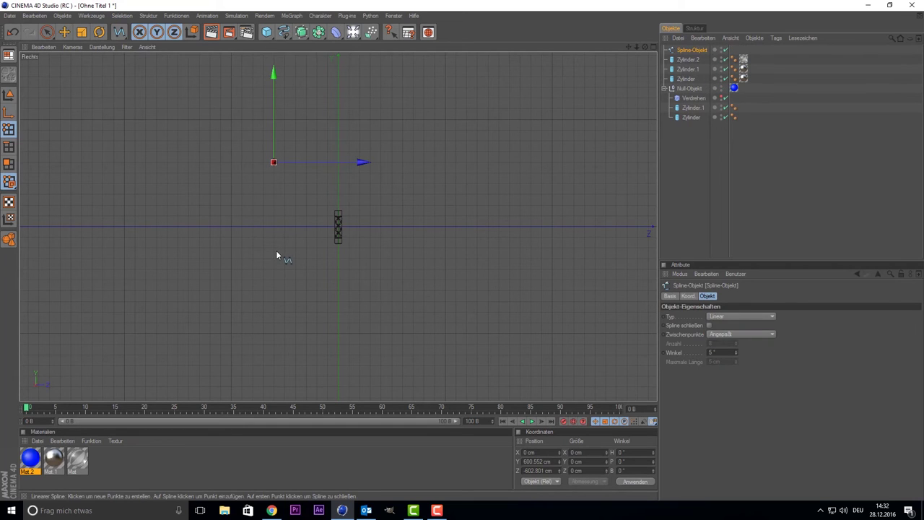
click(274, 248)
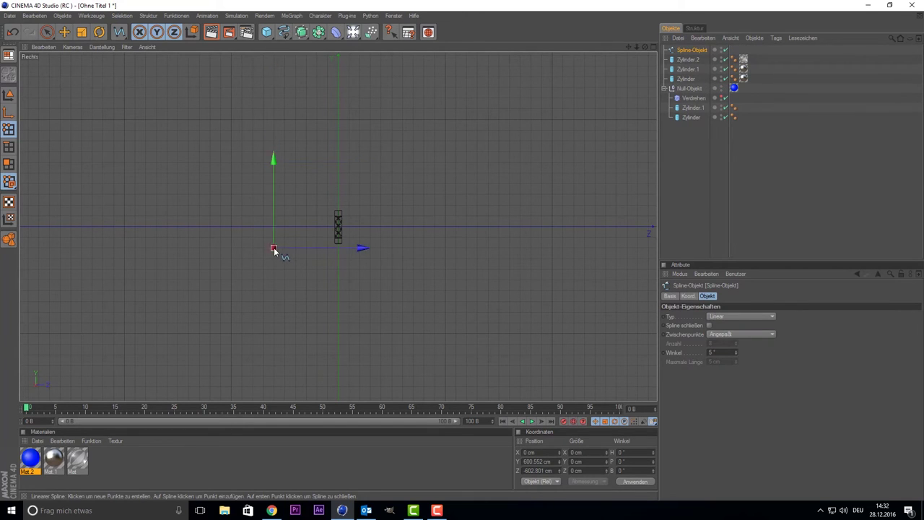
click(423, 247)
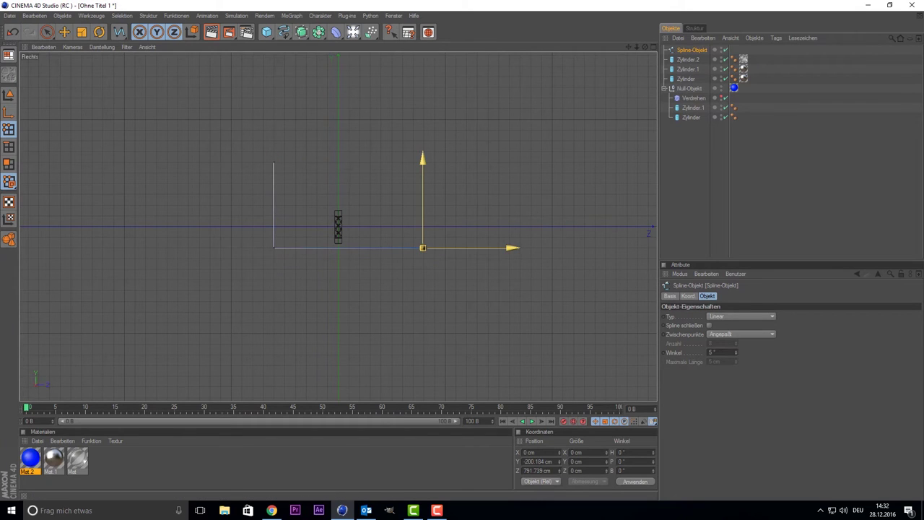
Insert extra points on the horizontal and vertical spline segments
right_click(286, 247)
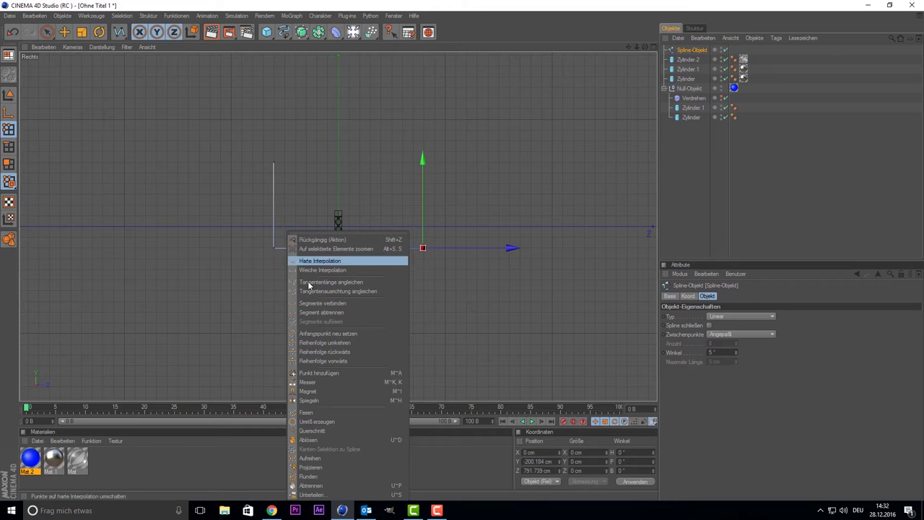
click(314, 373)
scroll(282, 239, up, 3)
scroll(282, 239, up, 3)
click(207, 279)
click(181, 253)
Change the spline type to B-Spline and return to a zoomed-out perspective view
click(682, 51)
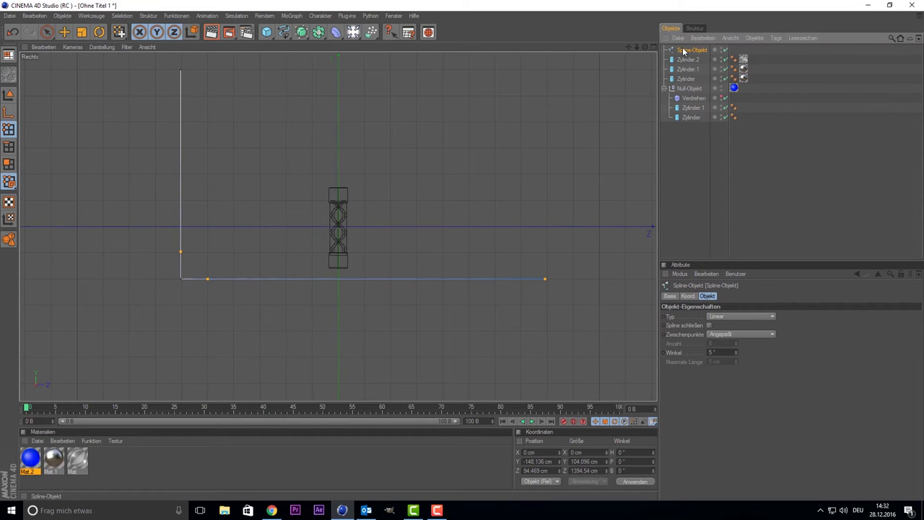
click(725, 317)
click(732, 353)
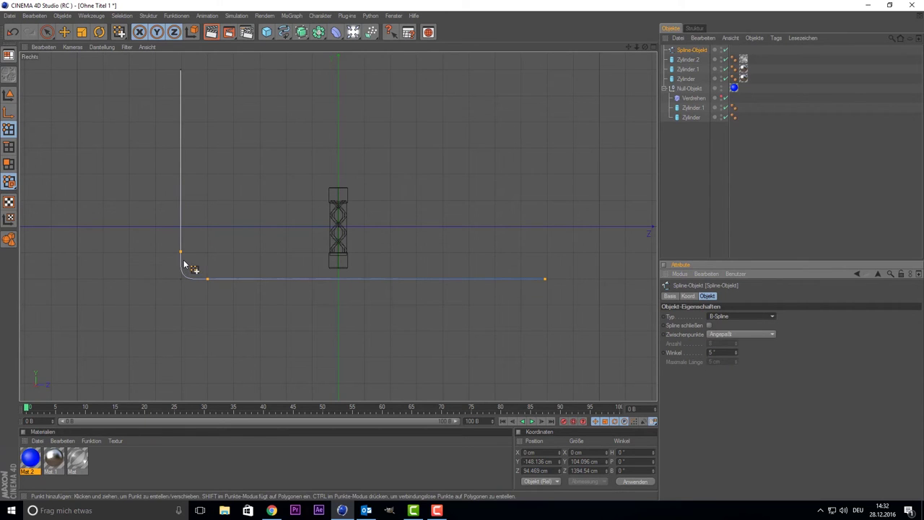
middle_click(233, 284)
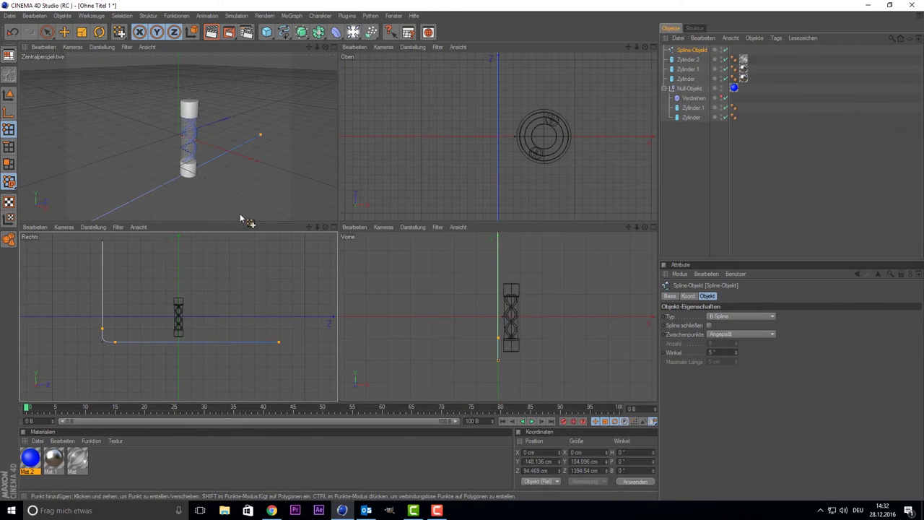
middle_click(239, 172)
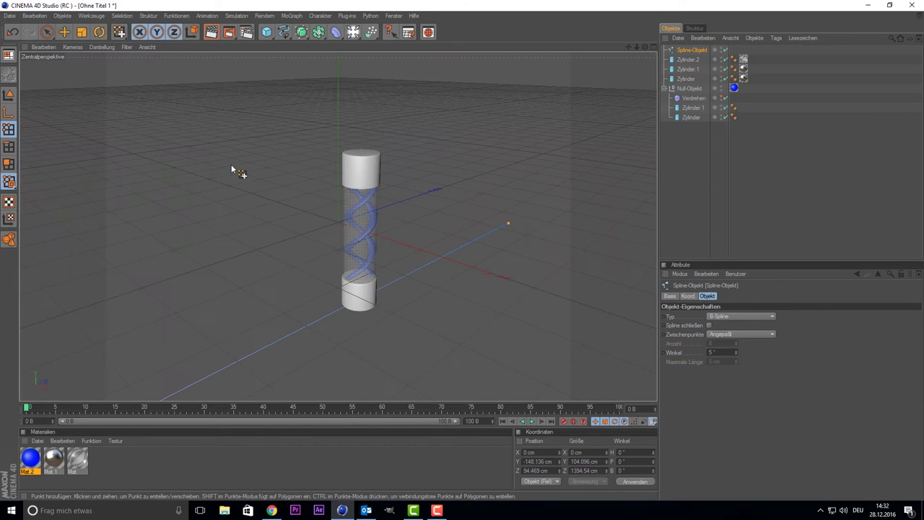
scroll(241, 217, down, 3)
scroll(242, 234, down, 2)
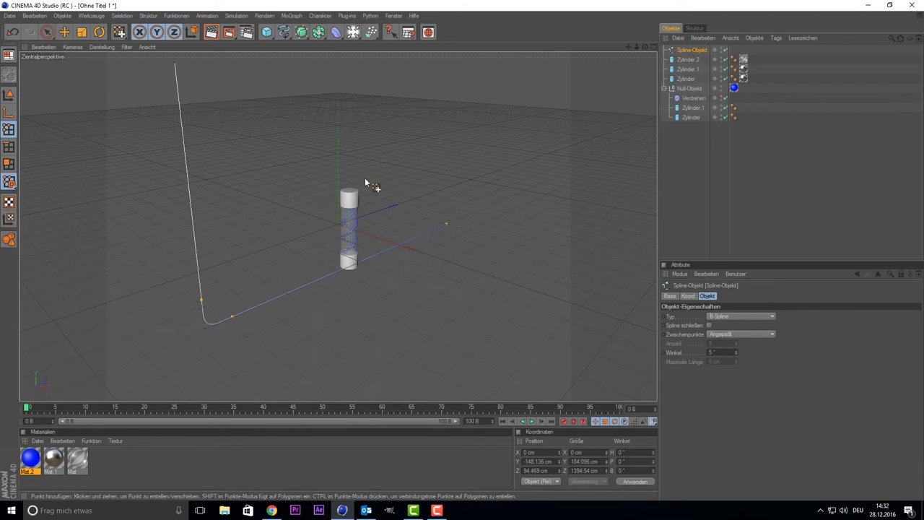
drag(643, 48, 622, 62)
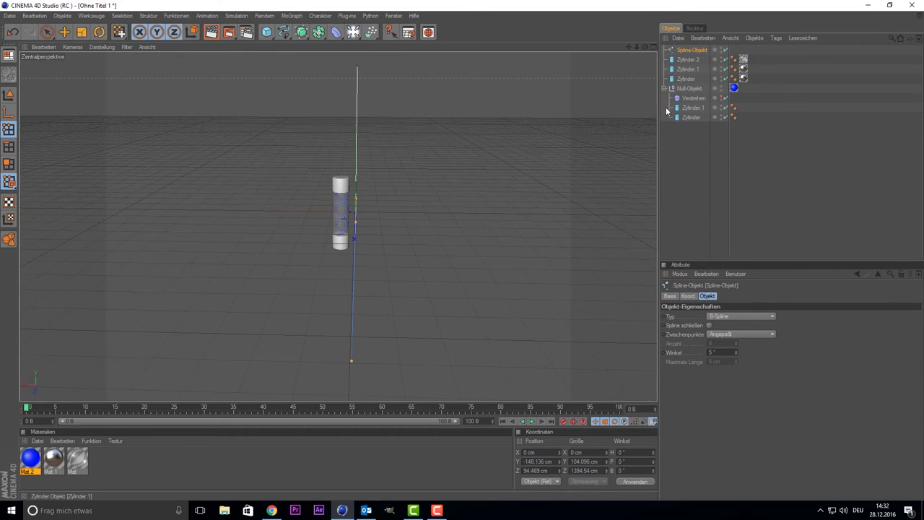
Move the spline far left along X using Live Selection in point mode
drag(626, 44, 617, 48)
click(8, 94)
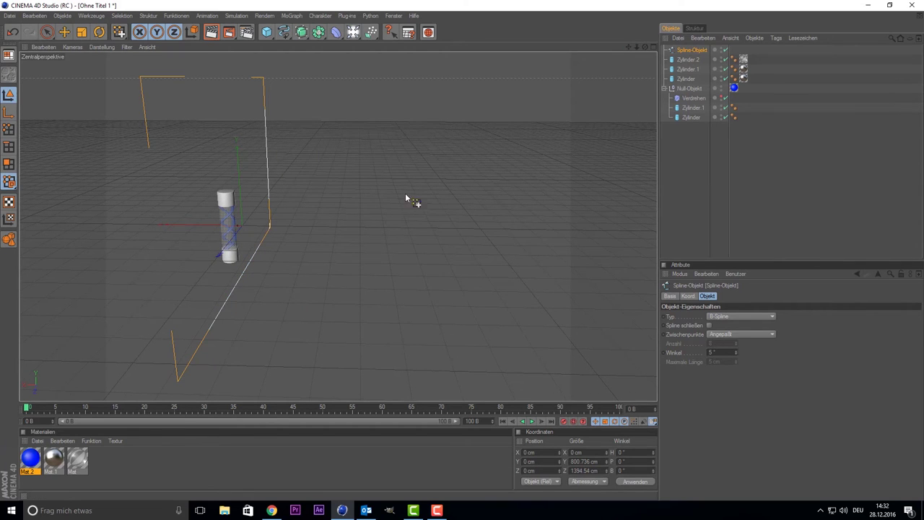
click(46, 31)
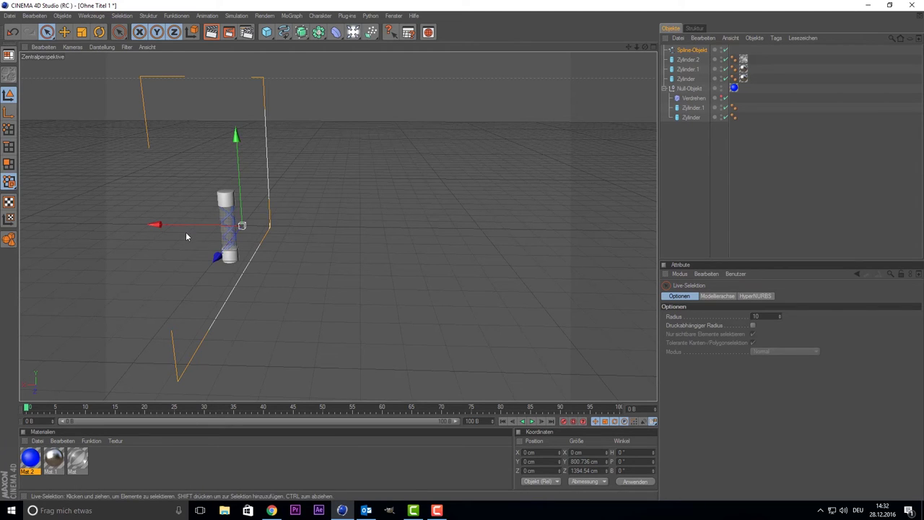
mouse_move(187, 225)
mouse_down()
mouse_move(67, 226)
mouse_move(187, 230)
mouse_up()
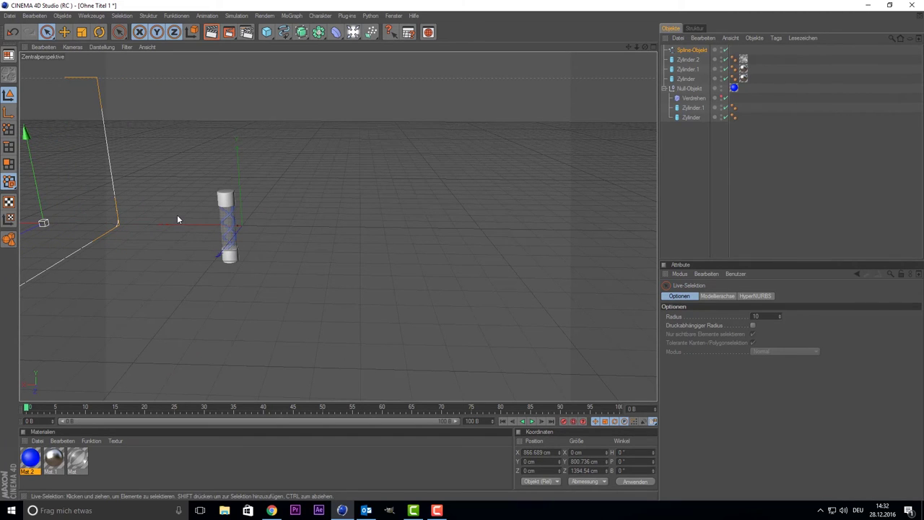
Duplicate the spline as Spline-Objekt.1 and shift the original further out to X 1465.976 cm
key(ctrl+c)
key(ctrl+v)
mouse_move(70, 227)
mouse_down()
mouse_move(515, 229)
mouse_move(162, 199)
mouse_up()
click(111, 221)
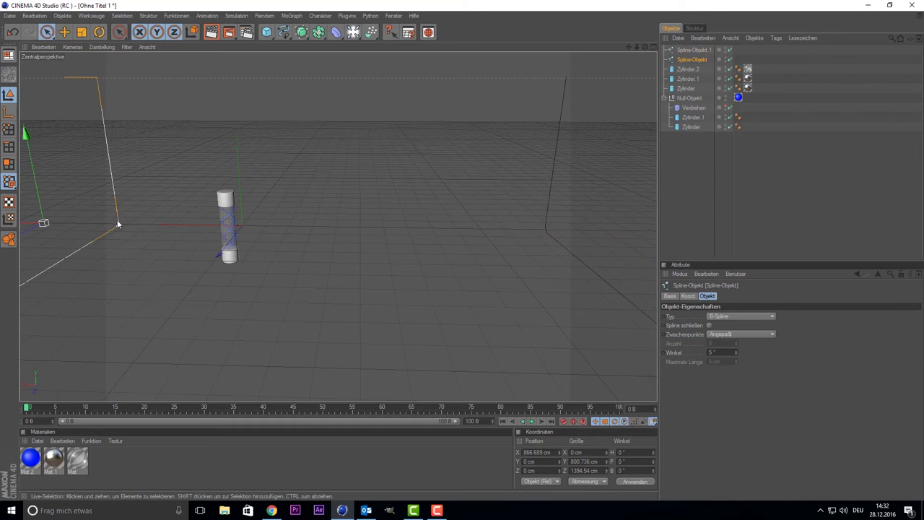
drag(41, 220, 66, 218)
scroll(204, 190, down, 3)
scroll(204, 190, down, 2)
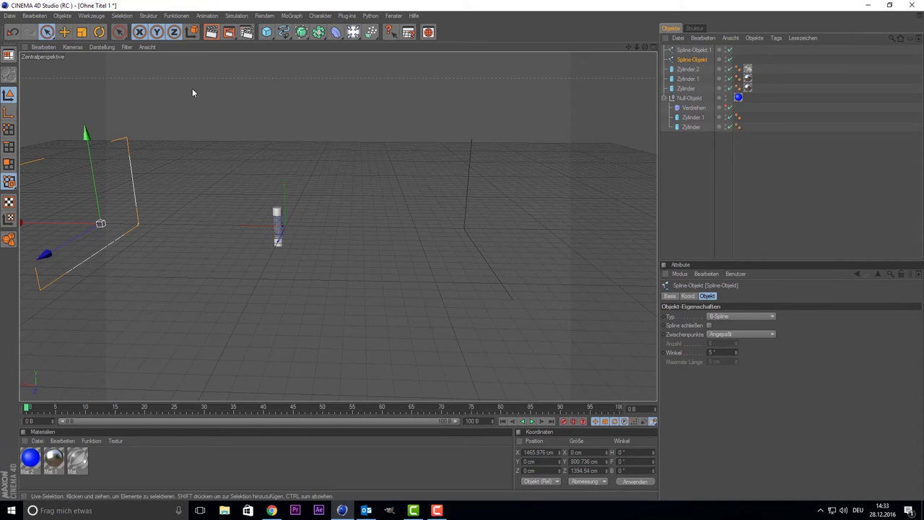
Create a Loft-NURBS containing both splines, then add a new material Mat.3
click(300, 36)
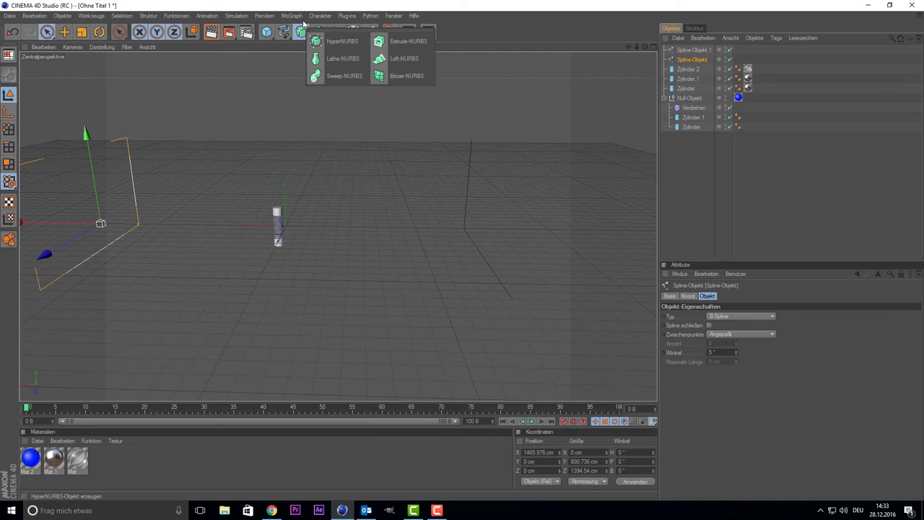
click(394, 58)
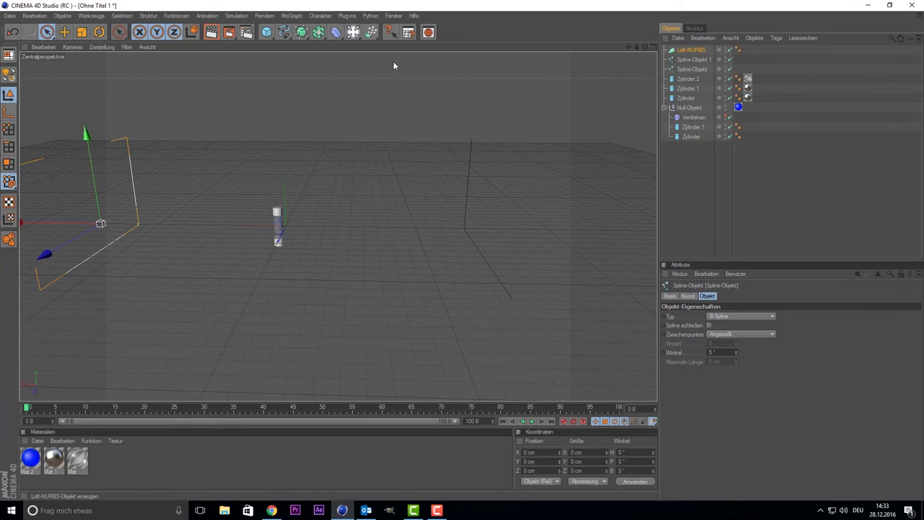
click(691, 69)
ctrl+click(697, 62)
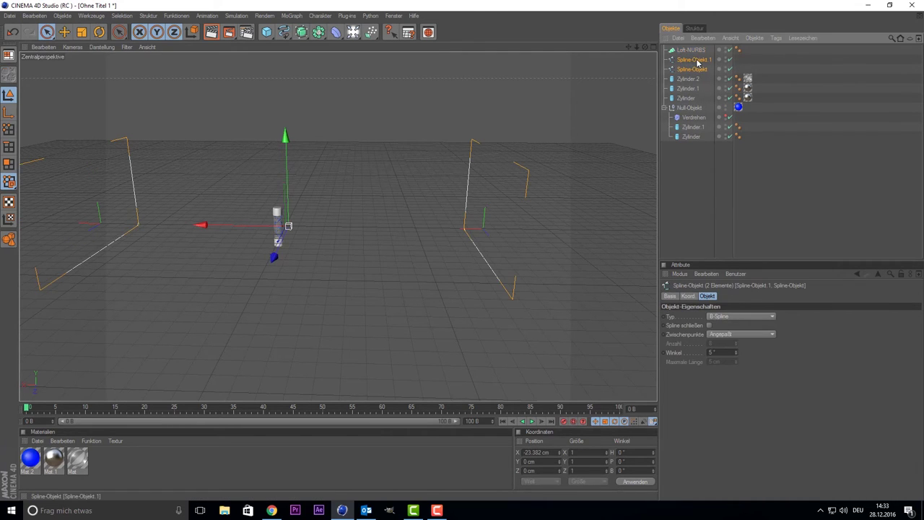
drag(697, 62, 692, 50)
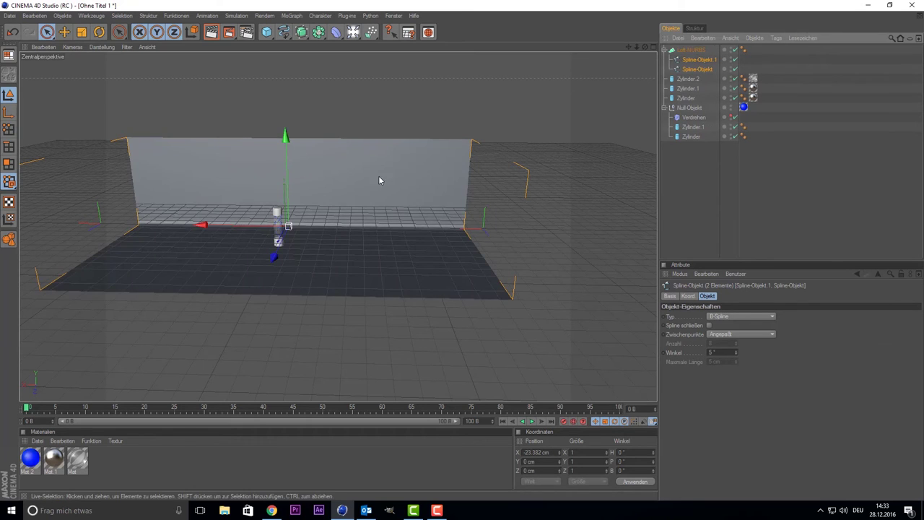
scroll(296, 248, up, 2)
scroll(296, 248, down, 2)
scroll(304, 257, up, 2)
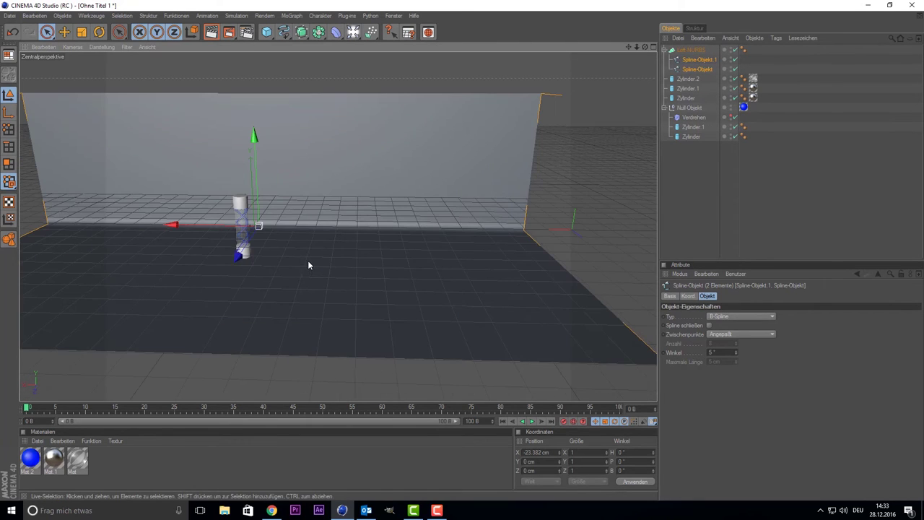
double_click(120, 469)
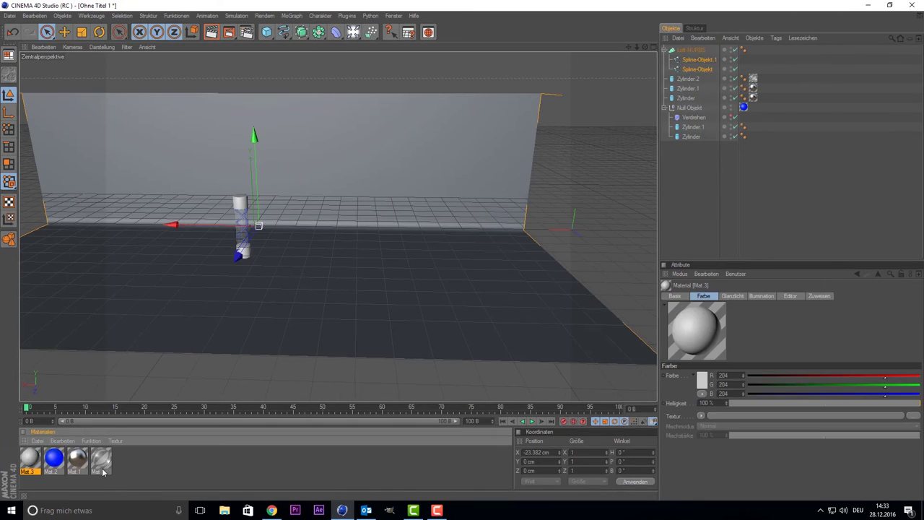
Set Mat.3's colour to pure white and enable reflection
double_click(30, 459)
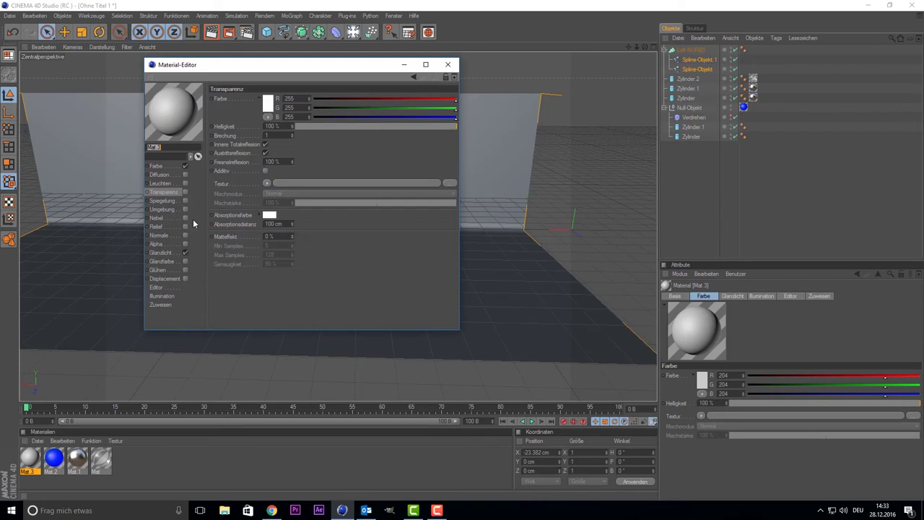
click(181, 165)
click(250, 106)
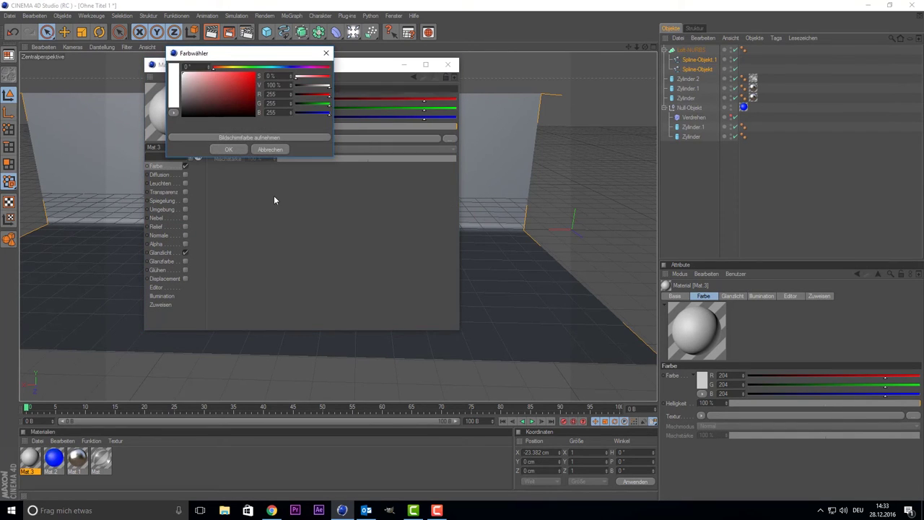
click(237, 153)
click(186, 201)
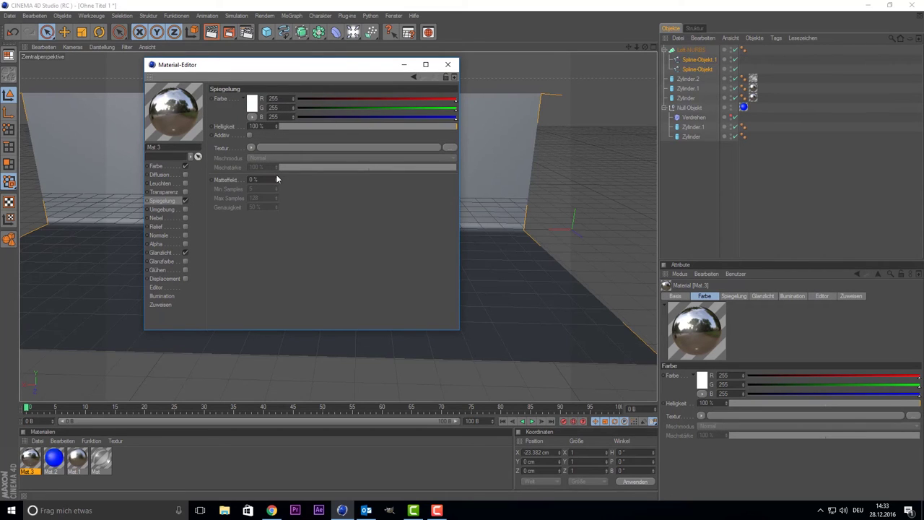
Use a Fresnel texture for the reflection with a light gradient end colour
click(252, 149)
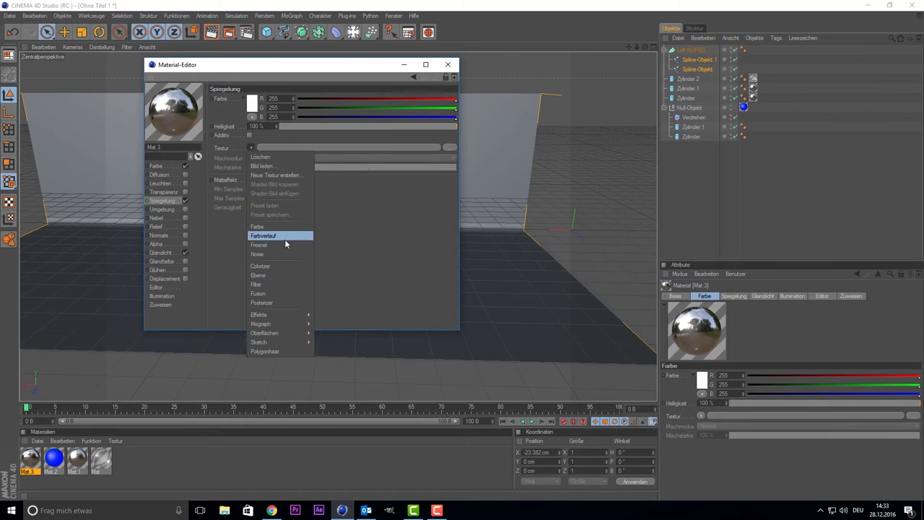
click(286, 245)
click(267, 163)
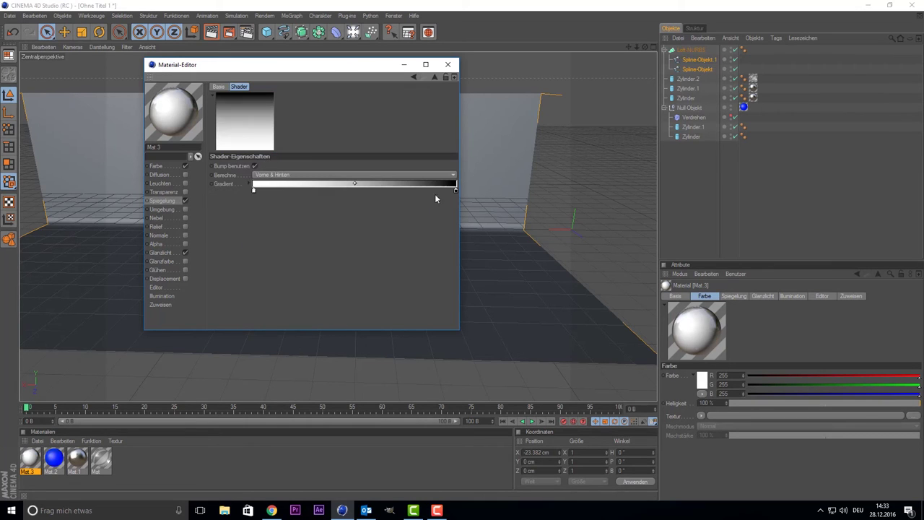
double_click(454, 191)
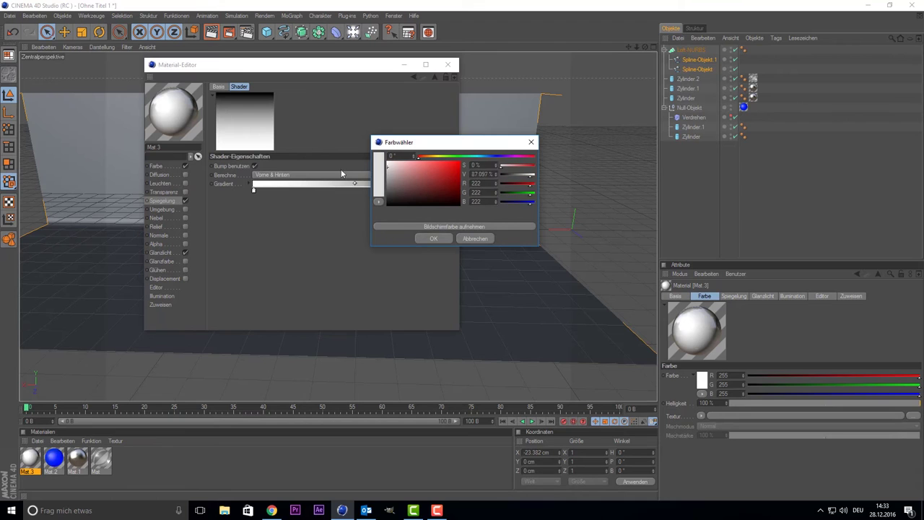
click(433, 238)
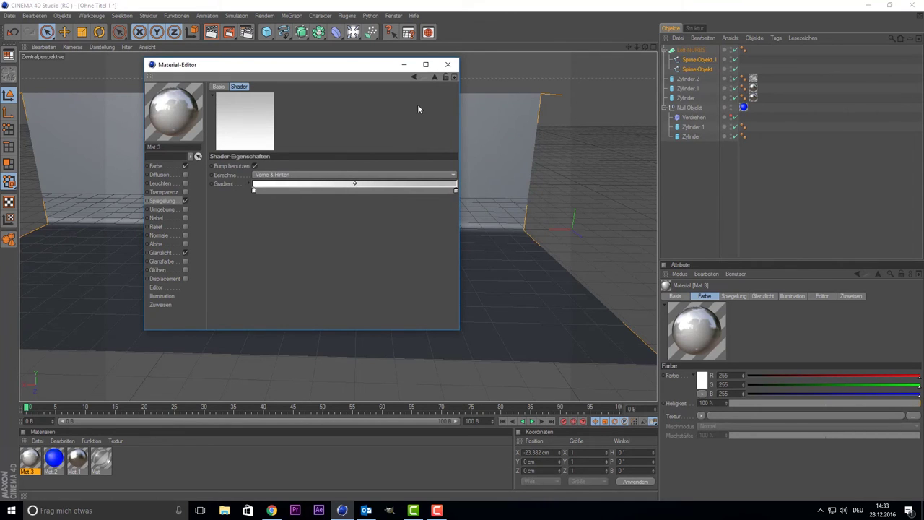
Set reflection mix strength and brightness to 10%, then apply Mat.3 to the Loft-NURBS
click(162, 200)
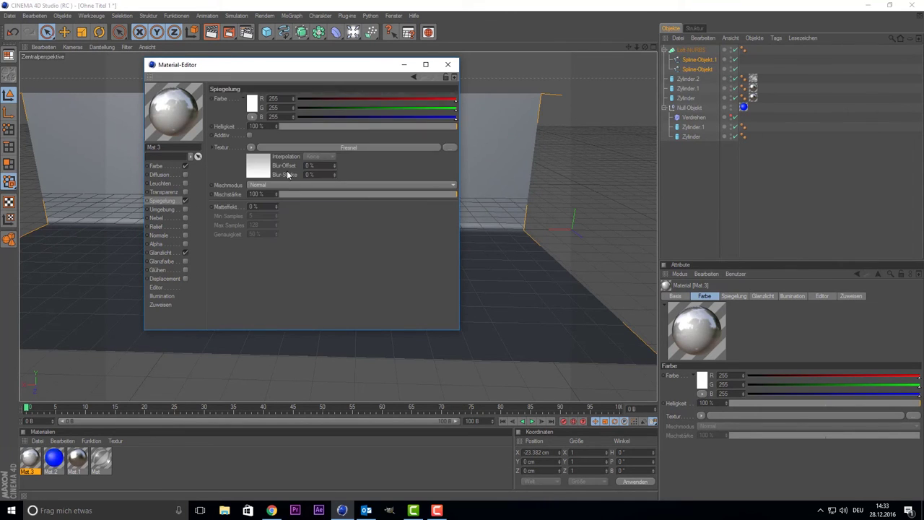
drag(301, 194, 296, 194)
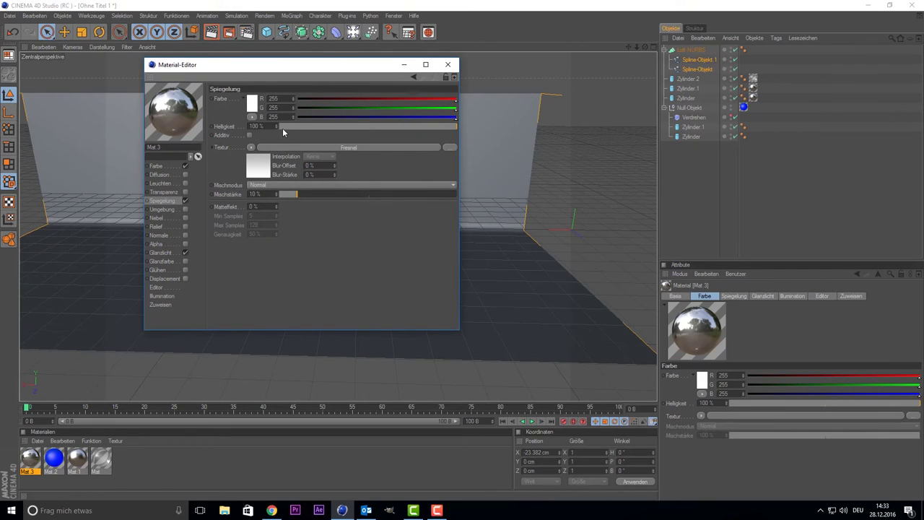
drag(282, 127, 286, 128)
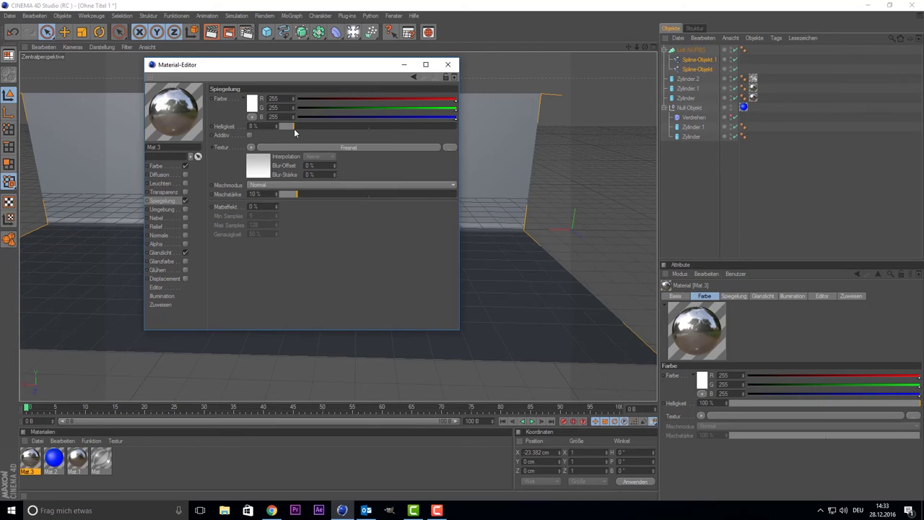
drag(292, 127, 297, 137)
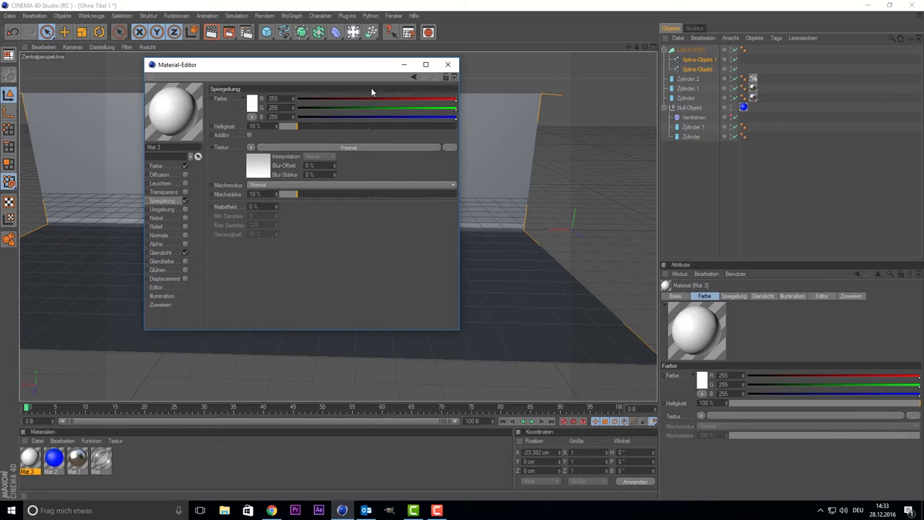
click(447, 65)
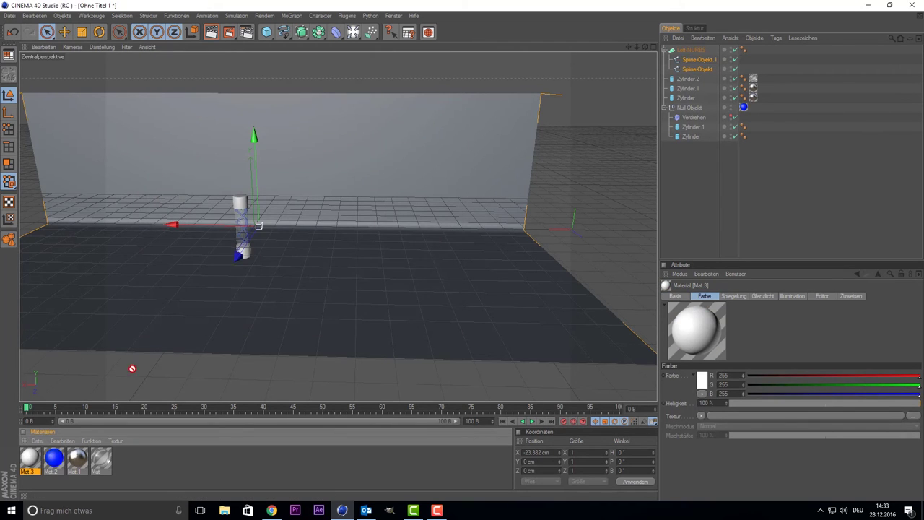
drag(132, 368, 220, 321)
scroll(344, 164, down, 3)
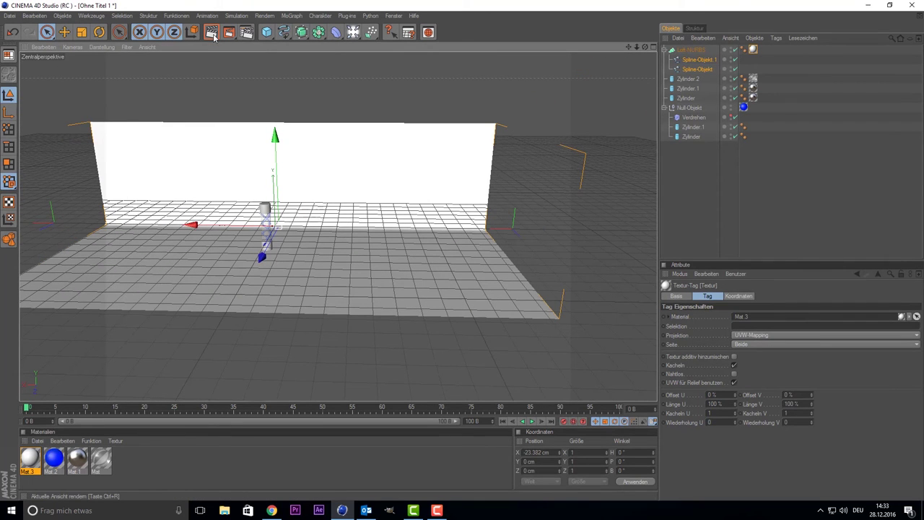
Add a Plane and bank it 90° so it stands upright
click(267, 32)
click(362, 62)
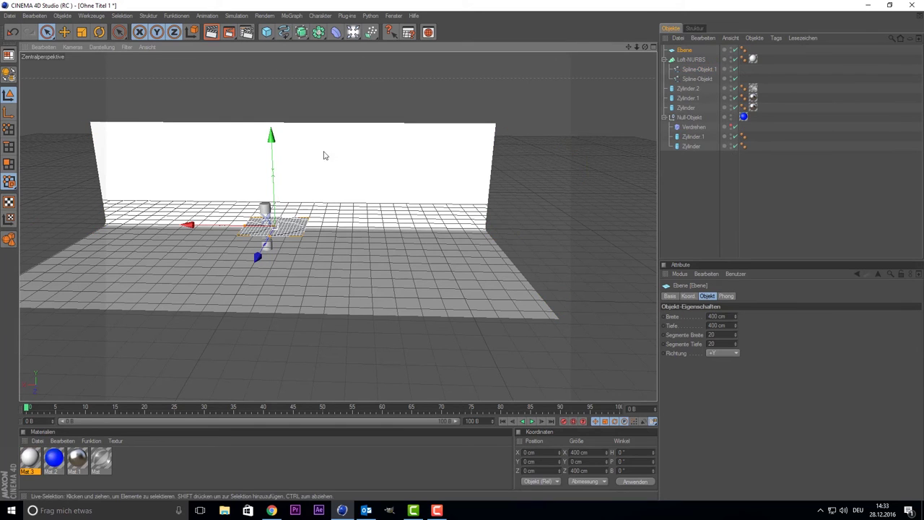
click(639, 453)
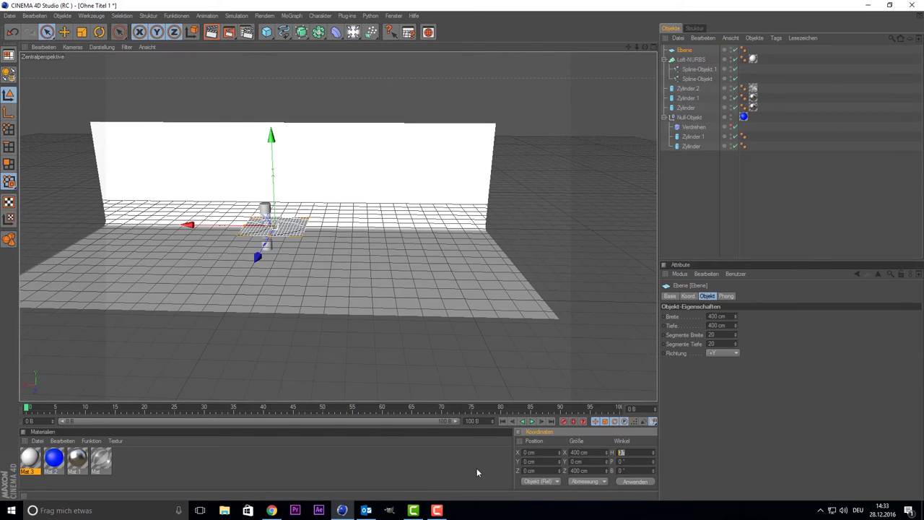
text(90)
key(Return)
text(0)
key(Tab)
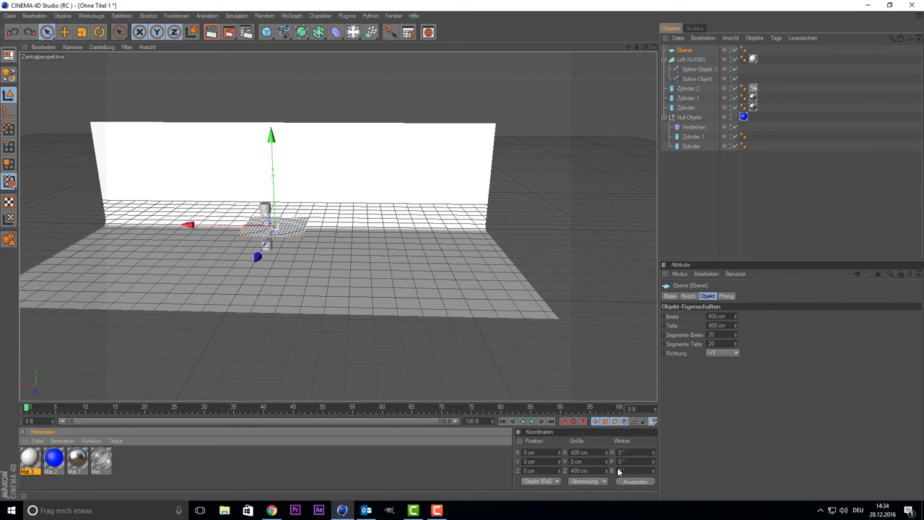
text(90)
key(Return)
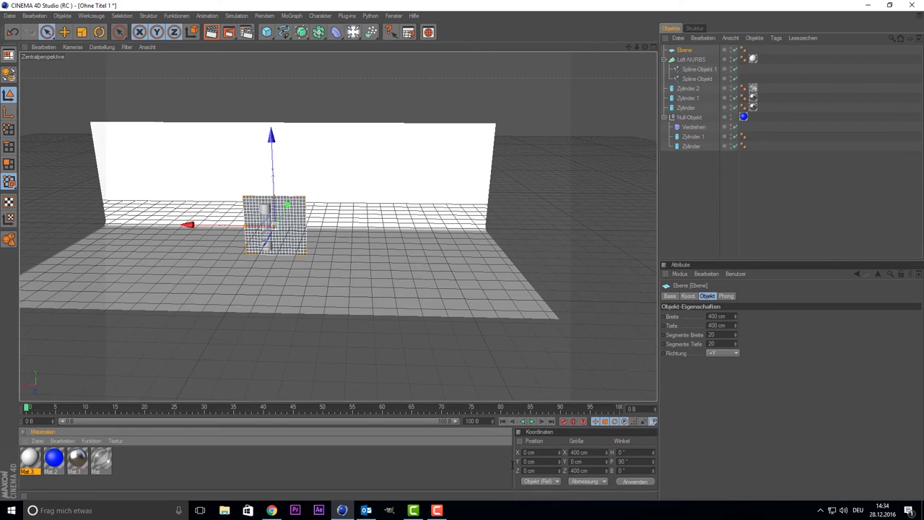
key(ctrl+z)
click(623, 470)
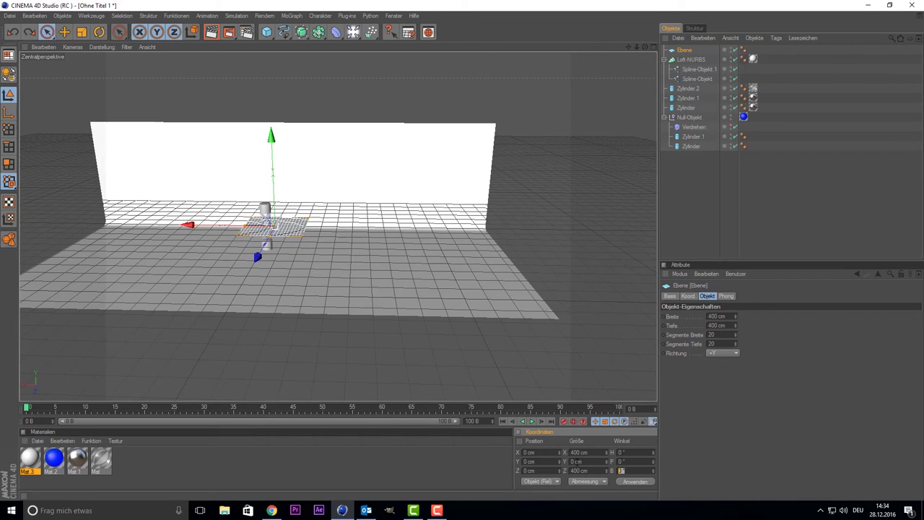
text(90)
key(Return)
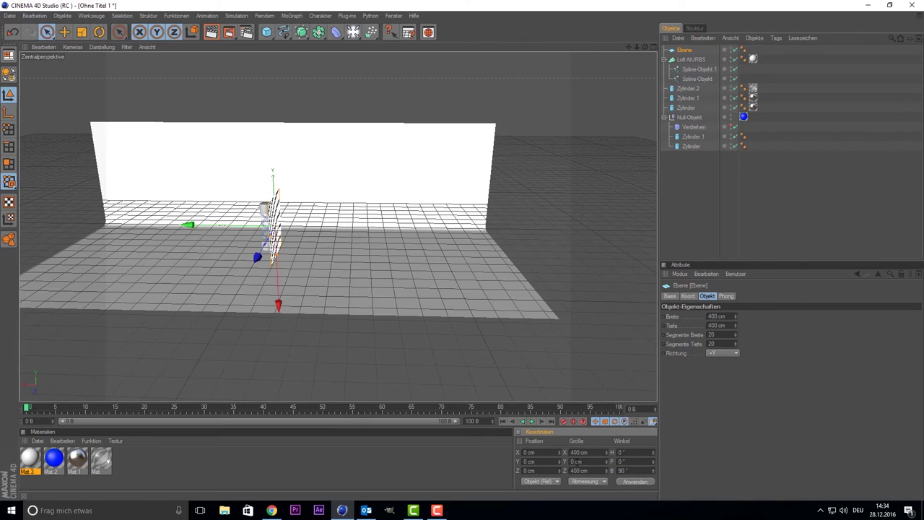
Scale the wall to about 1190 × 2334 cm and slide it left to X 1434.205 cm
key(t)
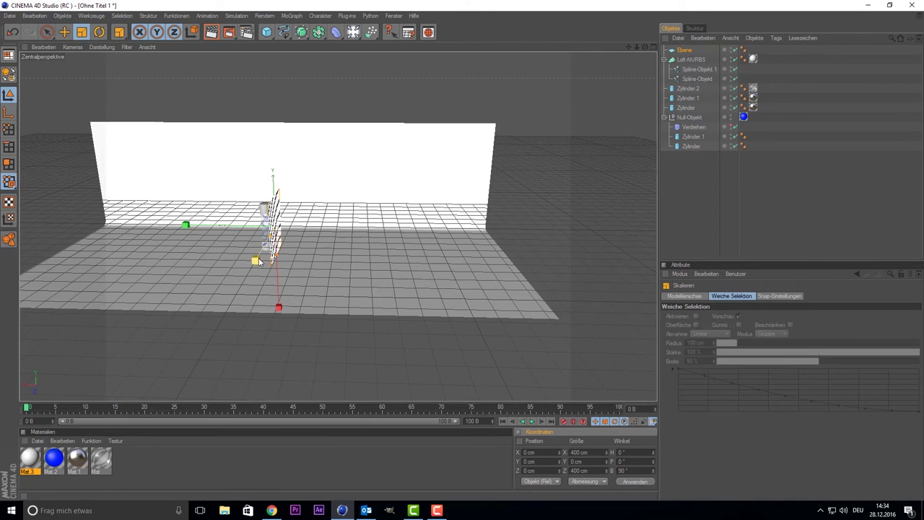
drag(278, 308, 325, 289)
drag(278, 233, 273, 235)
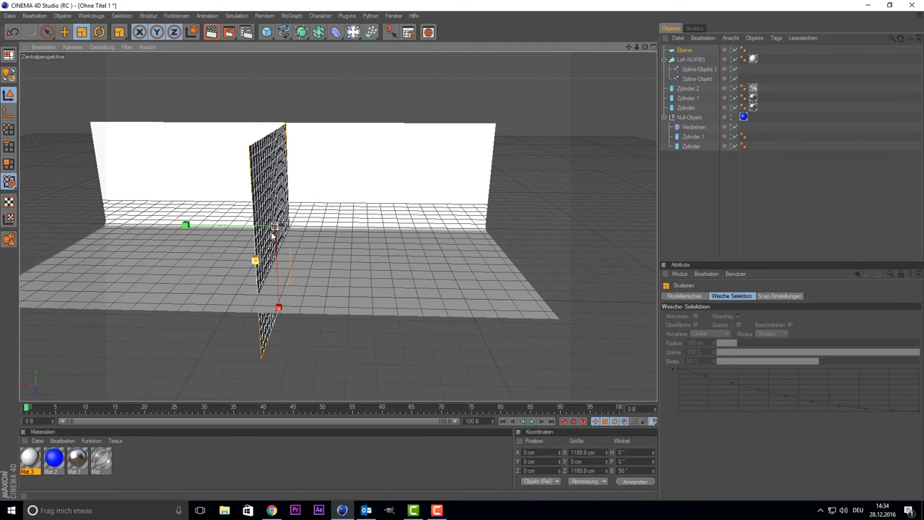
drag(257, 261, 236, 292)
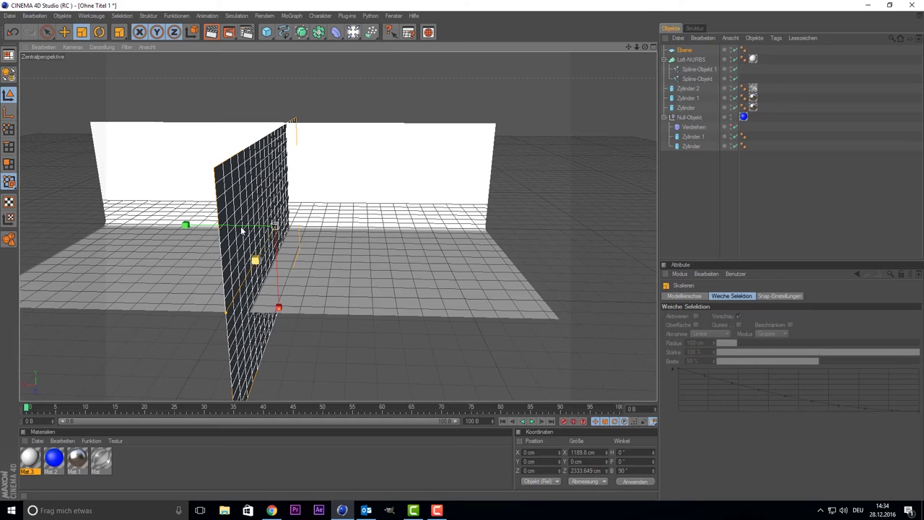
key(space)
drag(247, 226, 32, 223)
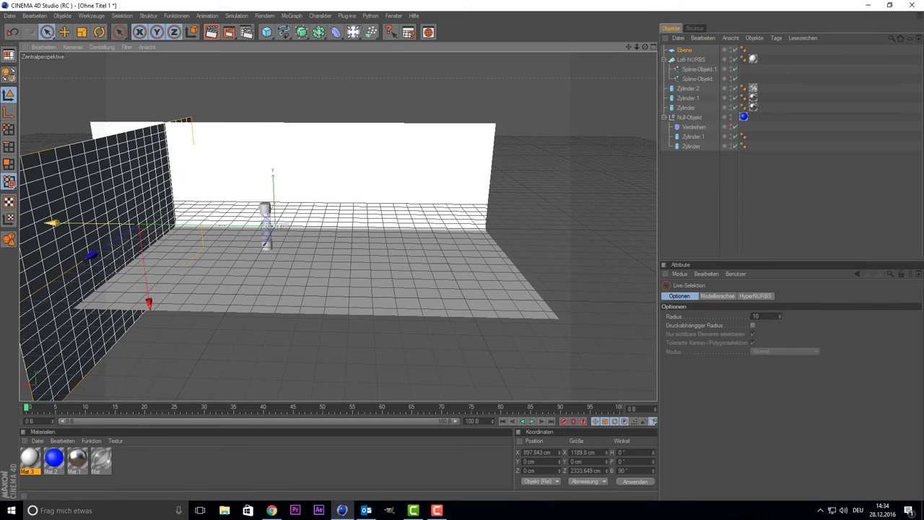
alt+drag(247, 226, 121, 256)
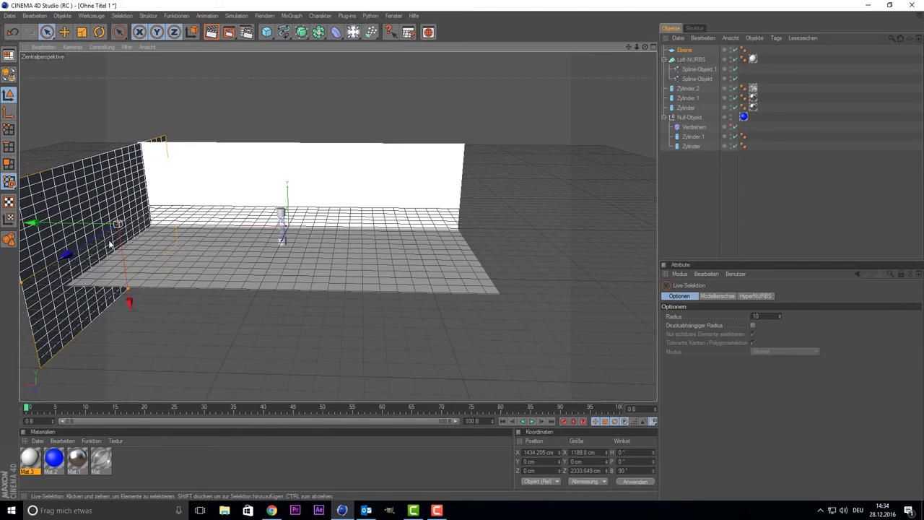
drag(127, 298, 127, 304)
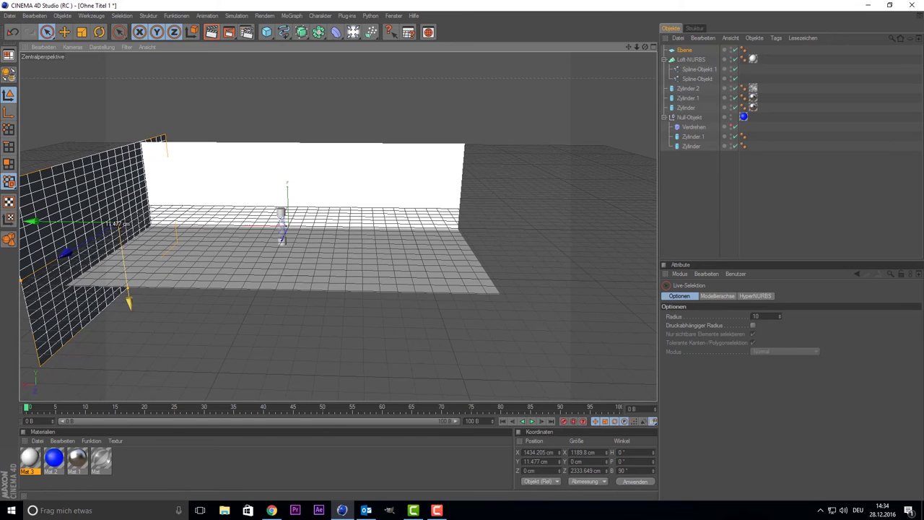
Create a new material with Leuchten enabled in pale cyan R213 G250 B255
double_click(125, 488)
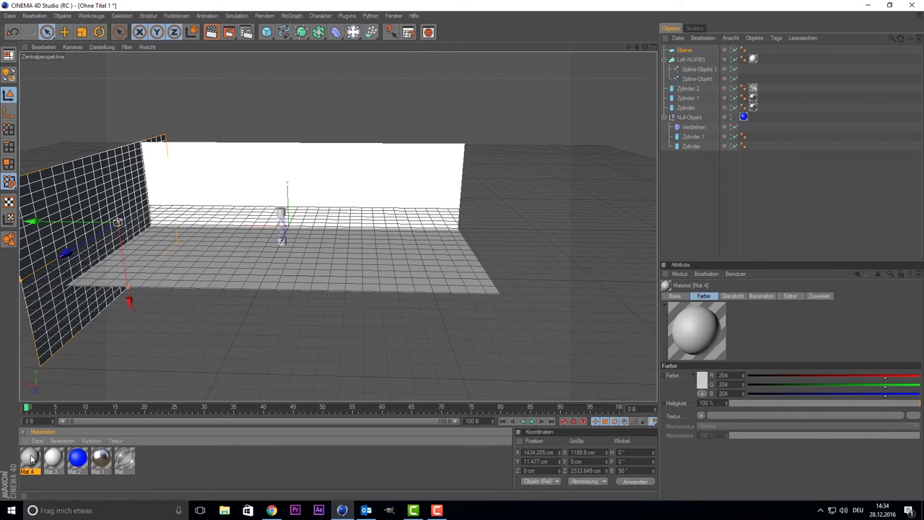
double_click(30, 457)
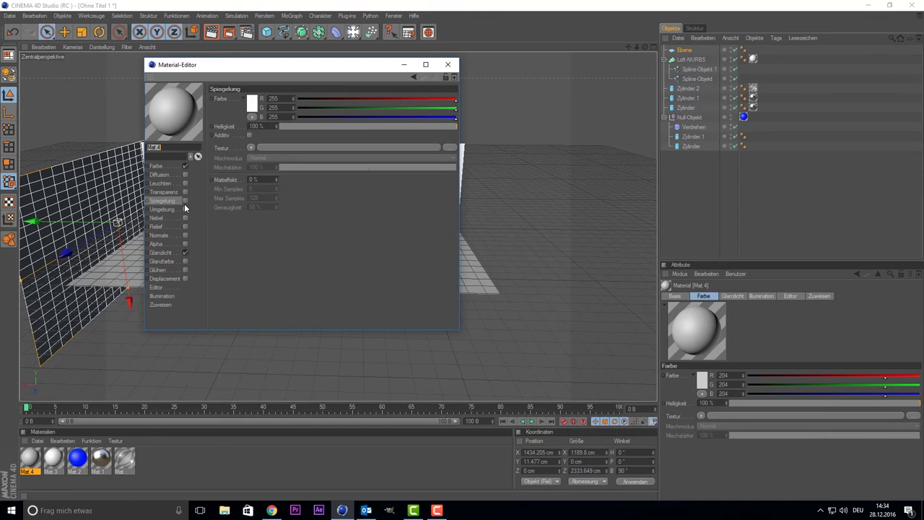
click(184, 183)
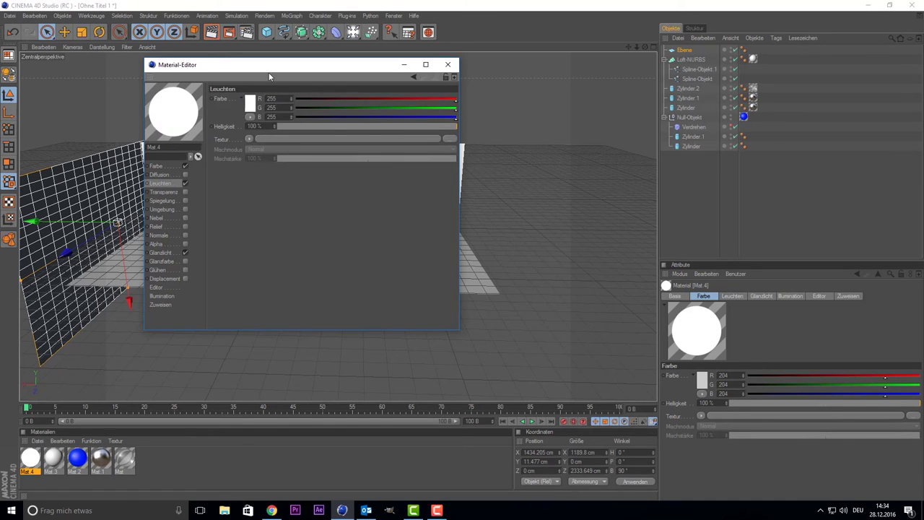
click(253, 103)
click(282, 67)
drag(281, 67, 277, 69)
click(201, 70)
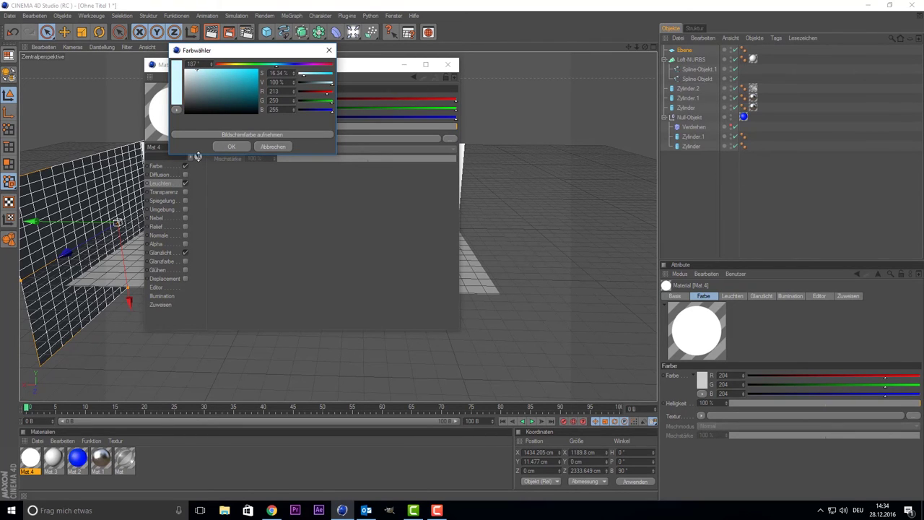
click(231, 146)
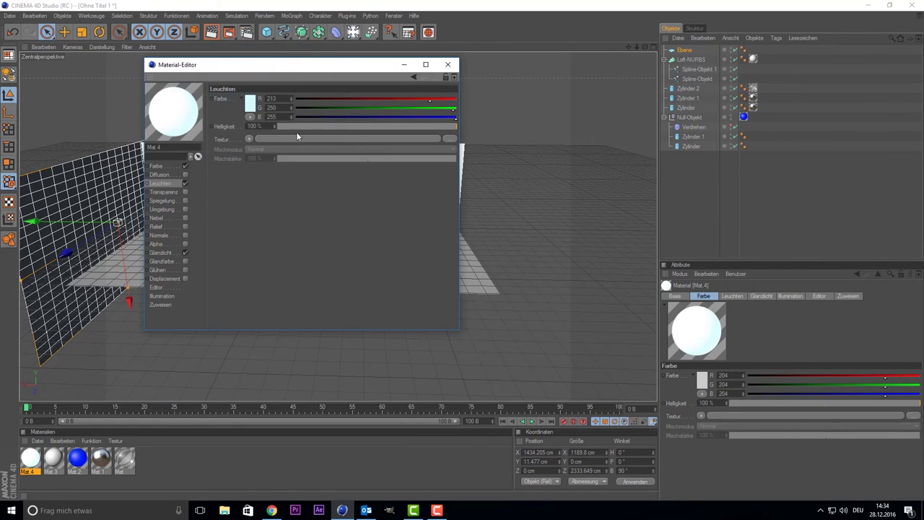
Apply Mat.4 to the left wall and raise its glow brightness to 200%
click(447, 64)
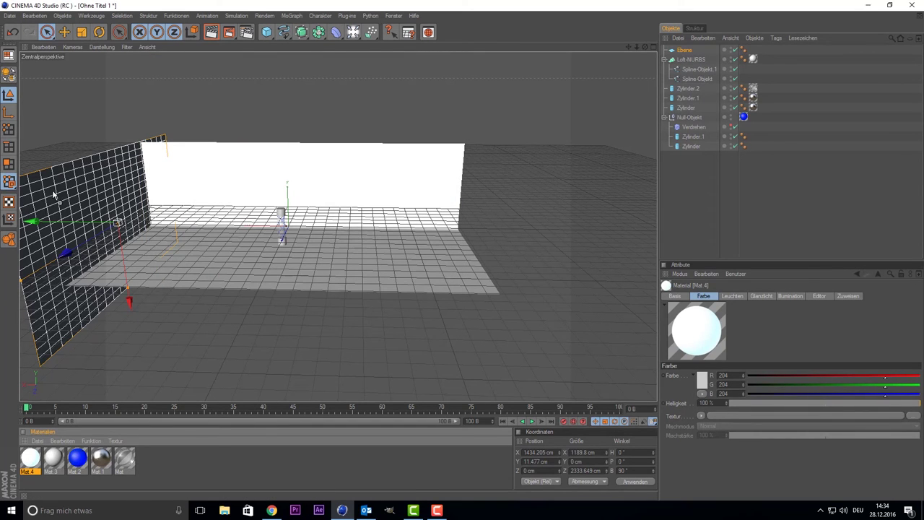
drag(53, 193, 63, 202)
double_click(29, 462)
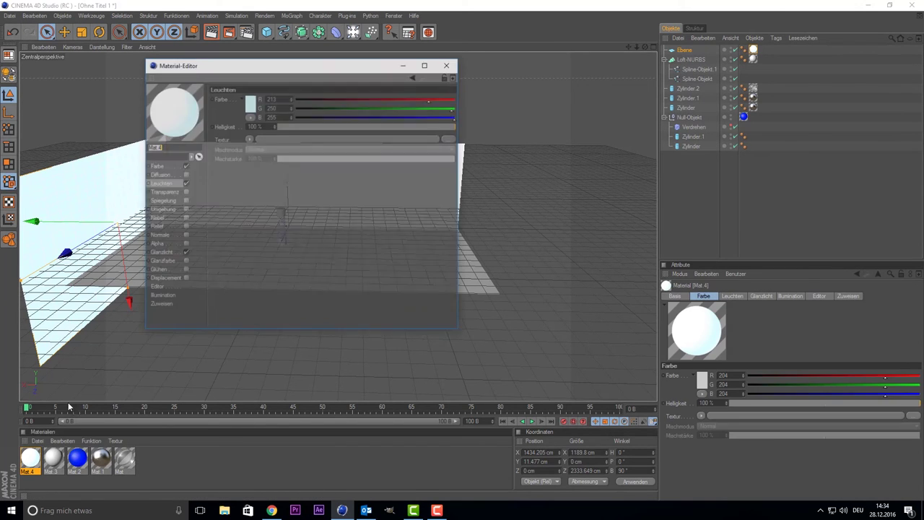
key(Return)
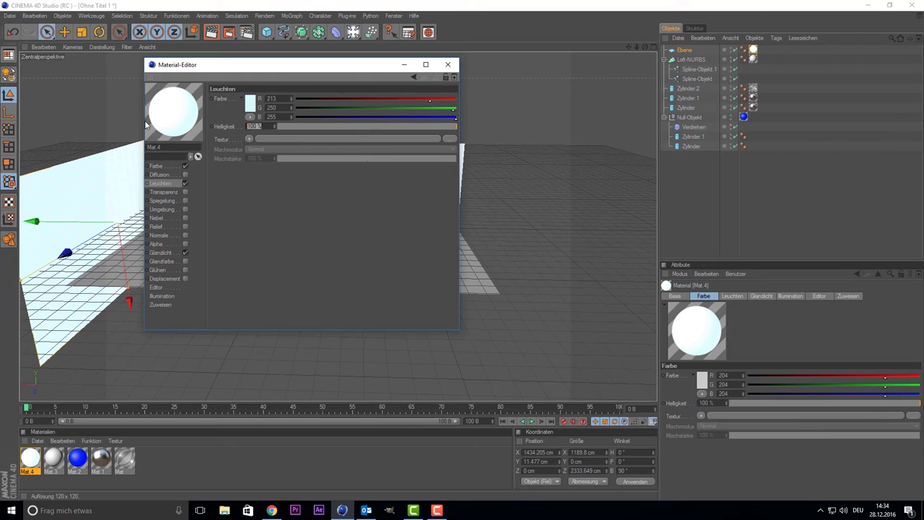
text(200)
key(Return)
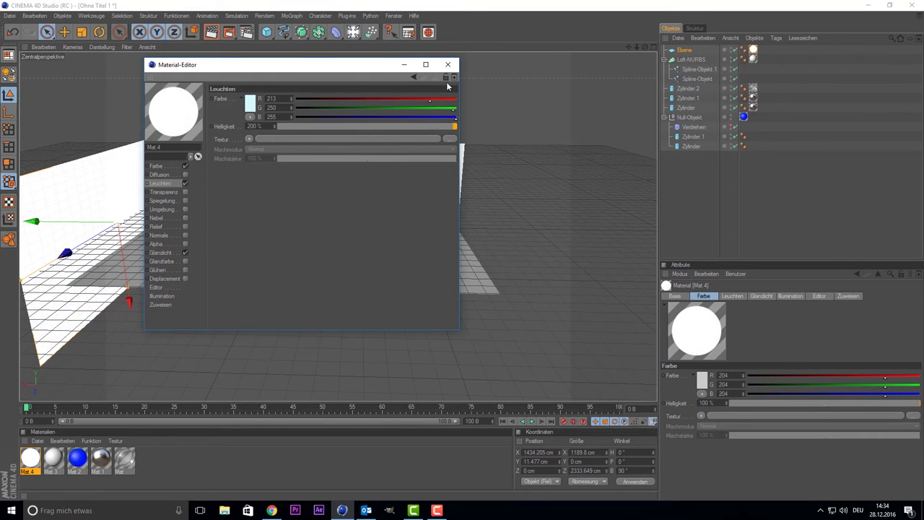
click(449, 65)
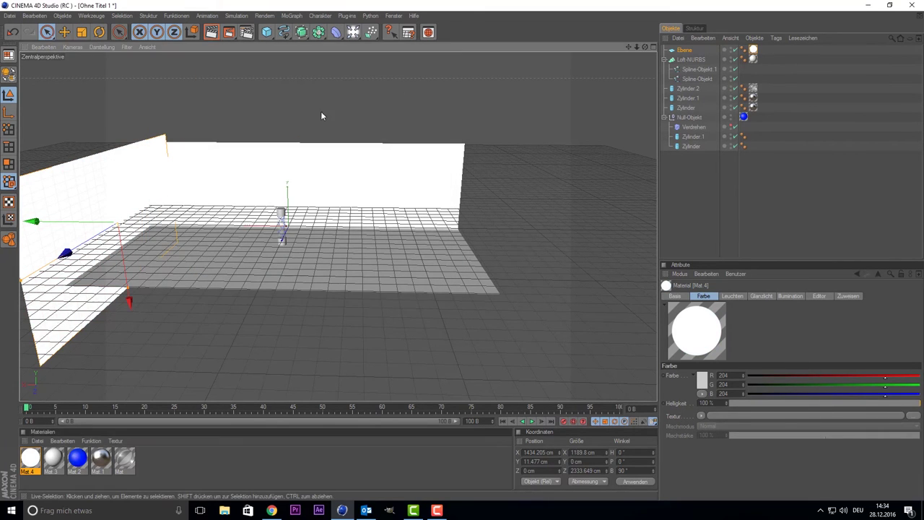
Duplicate the wall as Ebene.1 and move it to the right side
click(80, 244)
drag(79, 243, 437, 246)
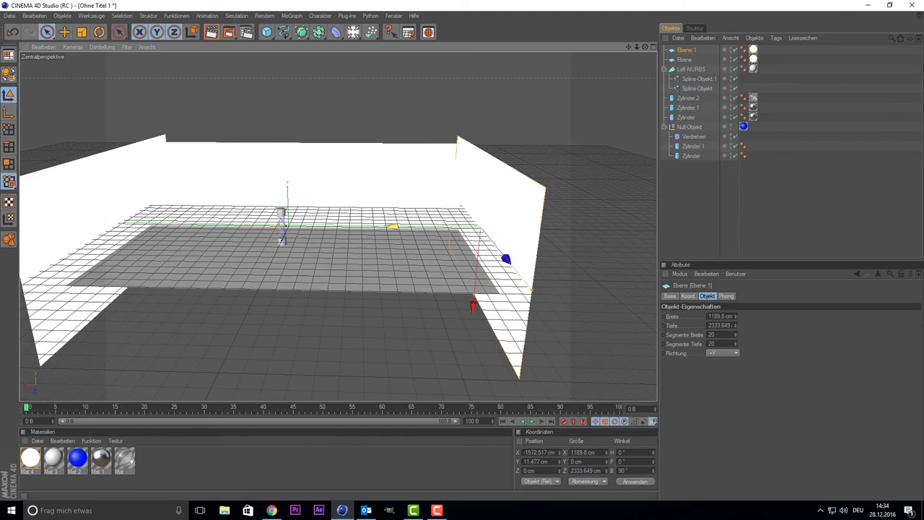
drag(390, 226, 387, 225)
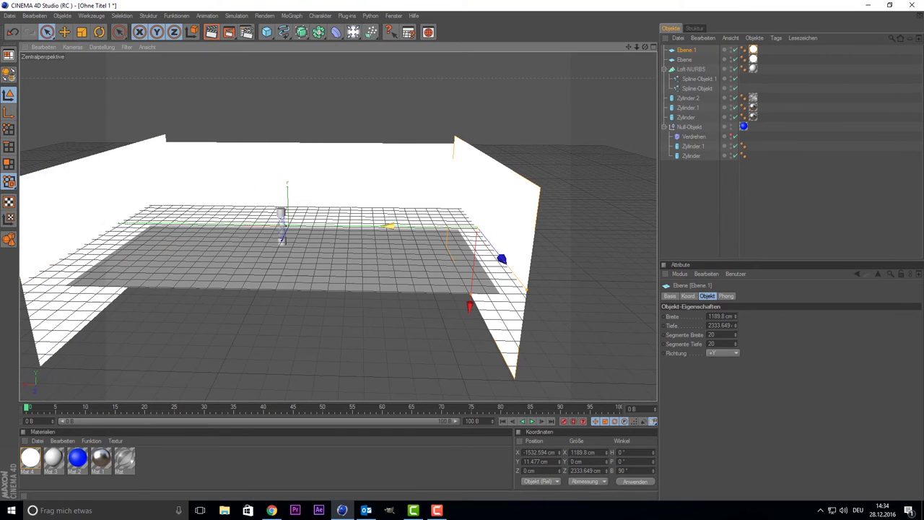
Copy Mat.4 and change the copy's glow colour to warm cream 255/241/213
click(27, 460)
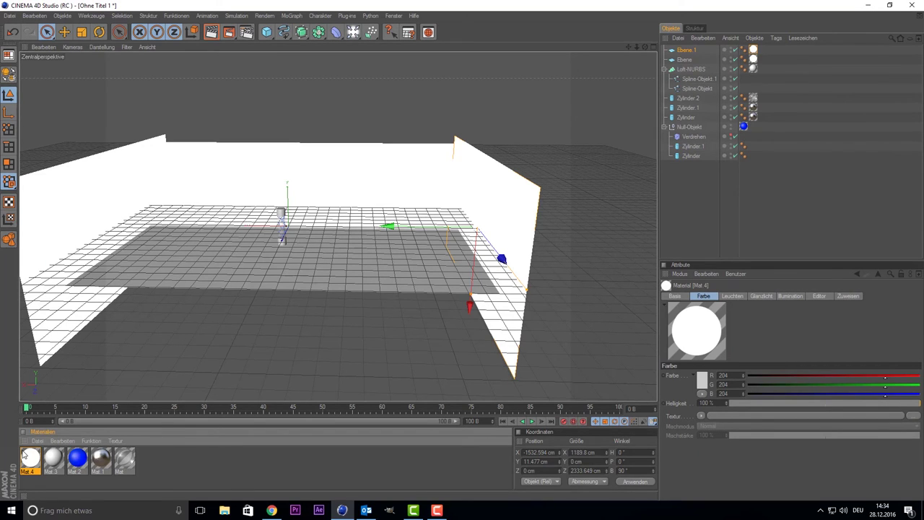
key(ctrl+c)
key(ctrl+v)
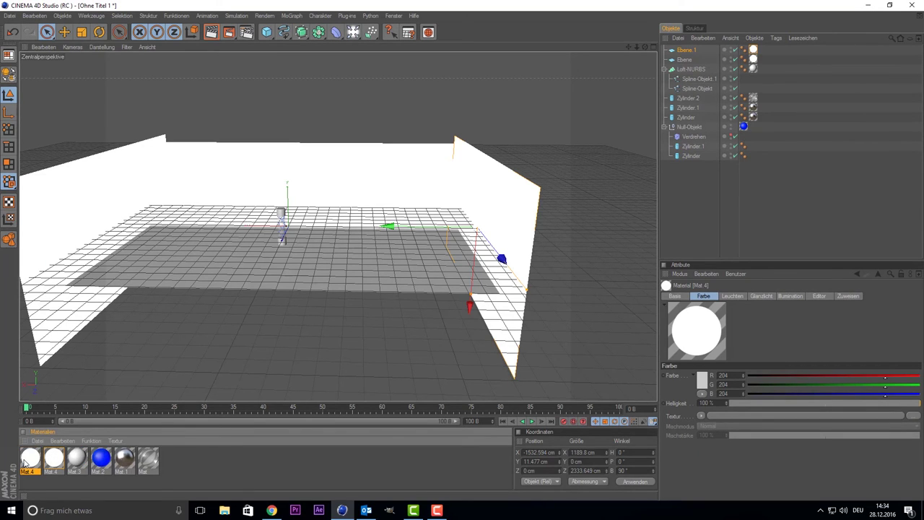
double_click(30, 461)
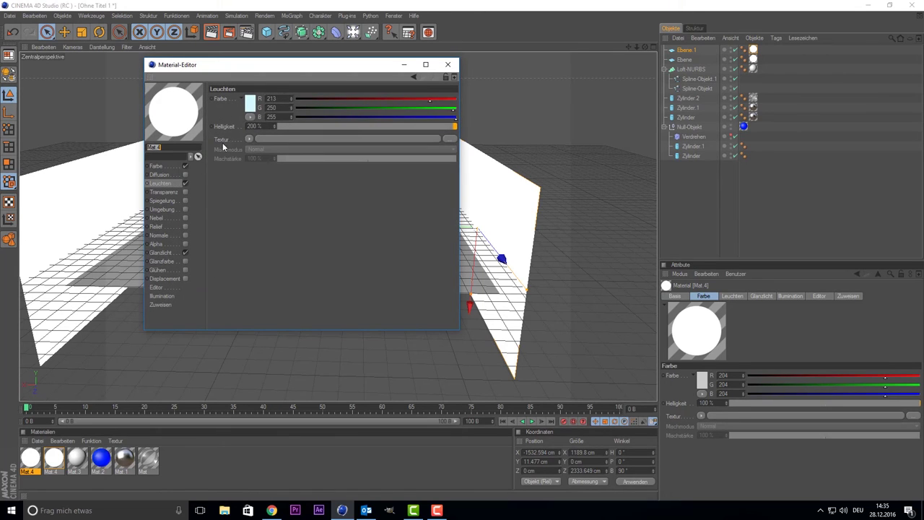
click(249, 107)
drag(254, 72, 224, 76)
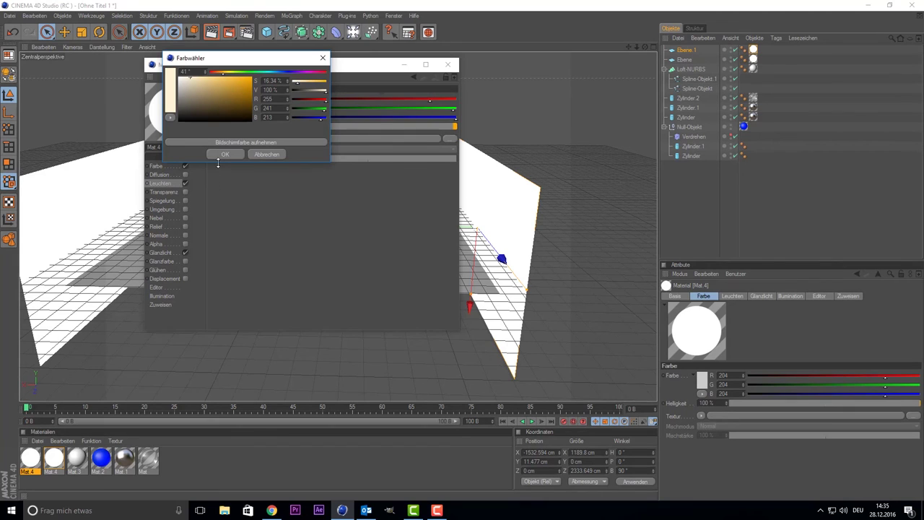
click(220, 154)
click(448, 64)
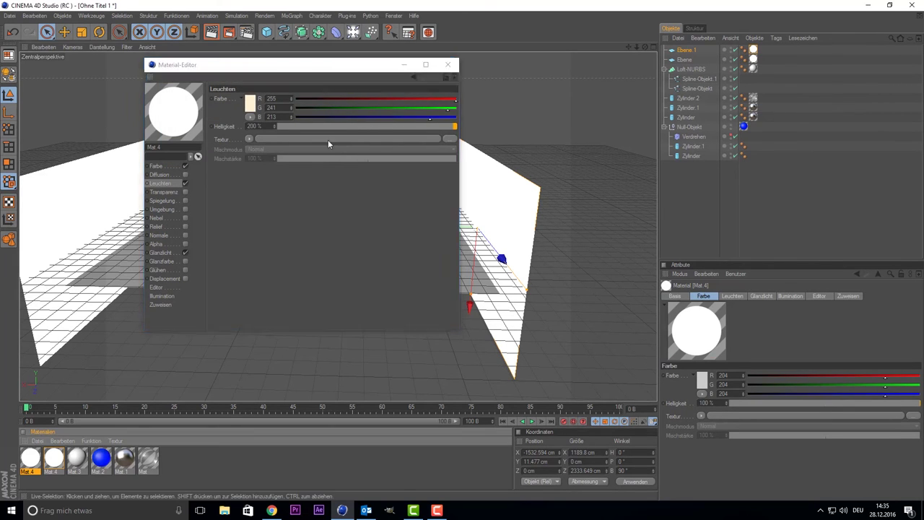
drag(27, 463, 464, 312)
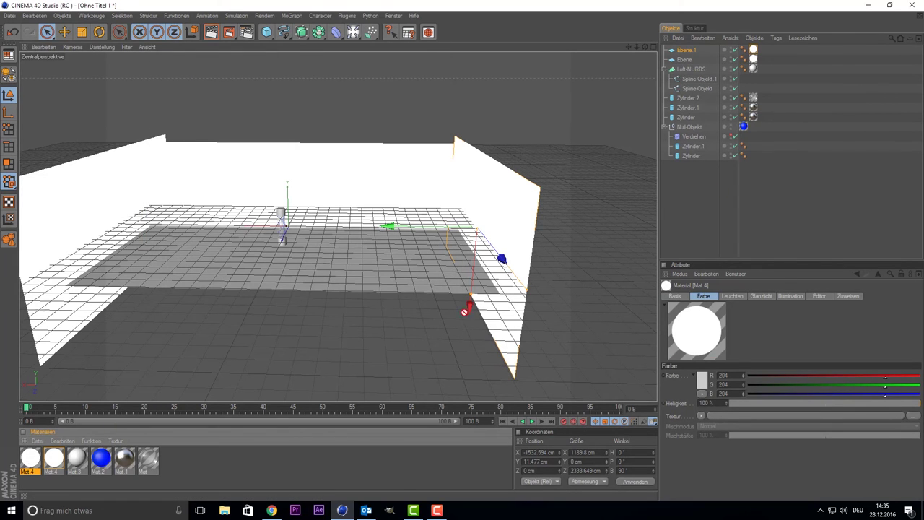
Apply the warm-glow material to the right wall, Ebene.1, and centre the helix tube
drag(742, 47, 755, 53)
scroll(451, 79, up, 2)
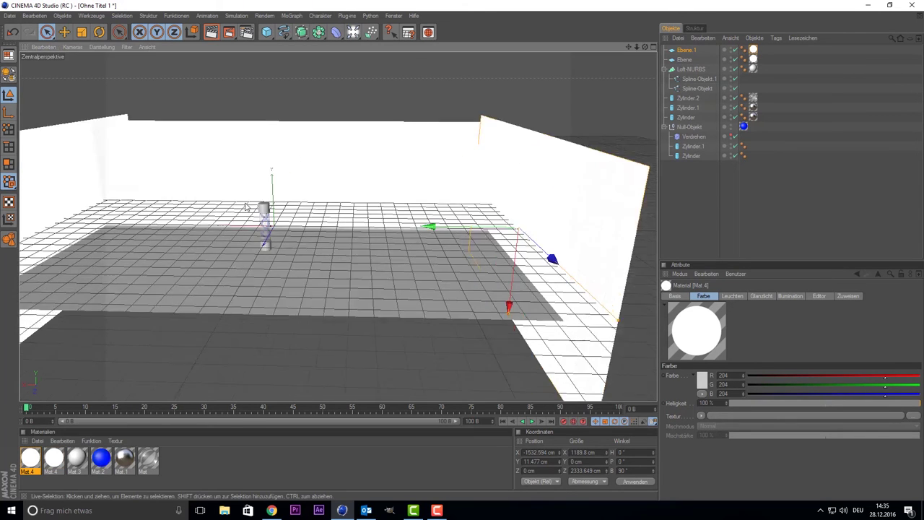
scroll(452, 80, up, 2)
scroll(452, 79, up, 2)
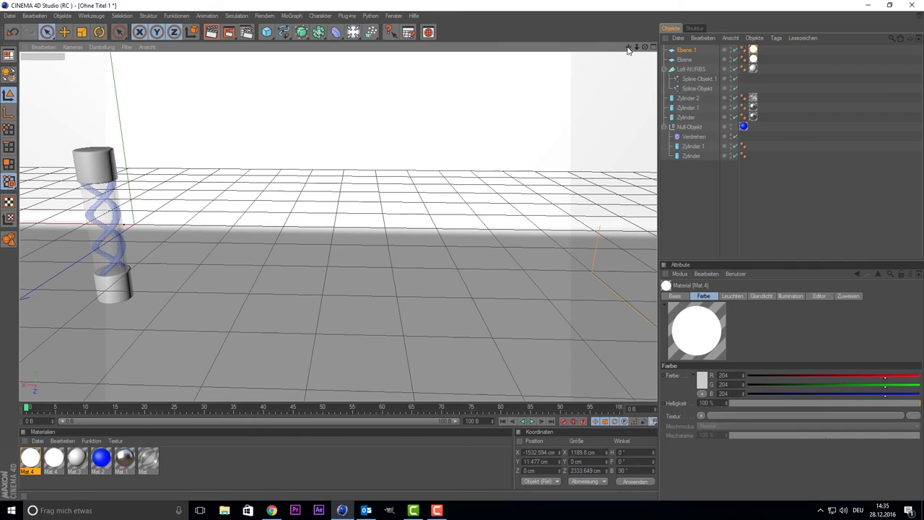
drag(628, 47, 443, 195)
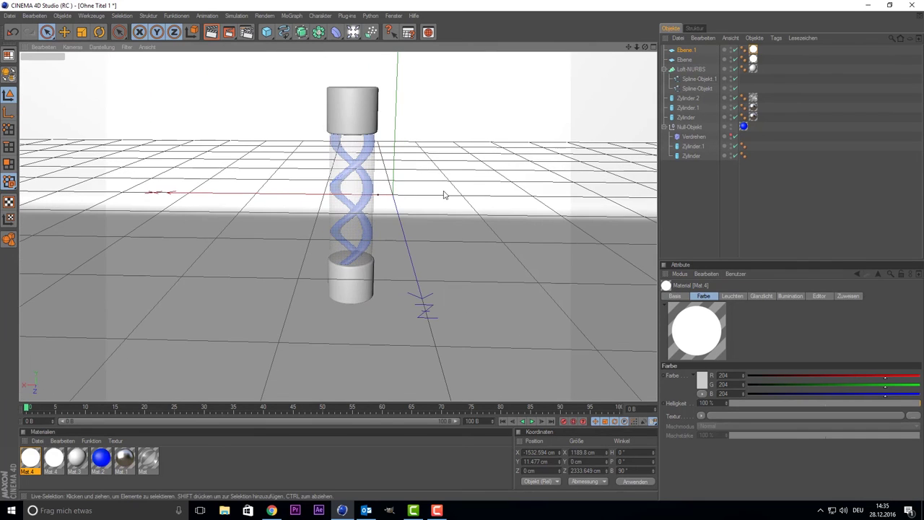
Select the Null-Objekt and maximise the side (Rechts) view
middle_click(412, 215)
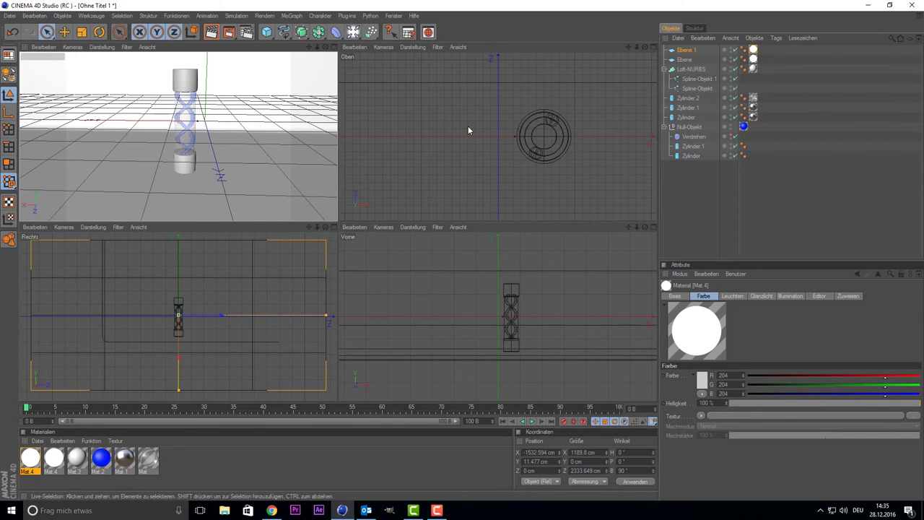
middle_click(468, 130)
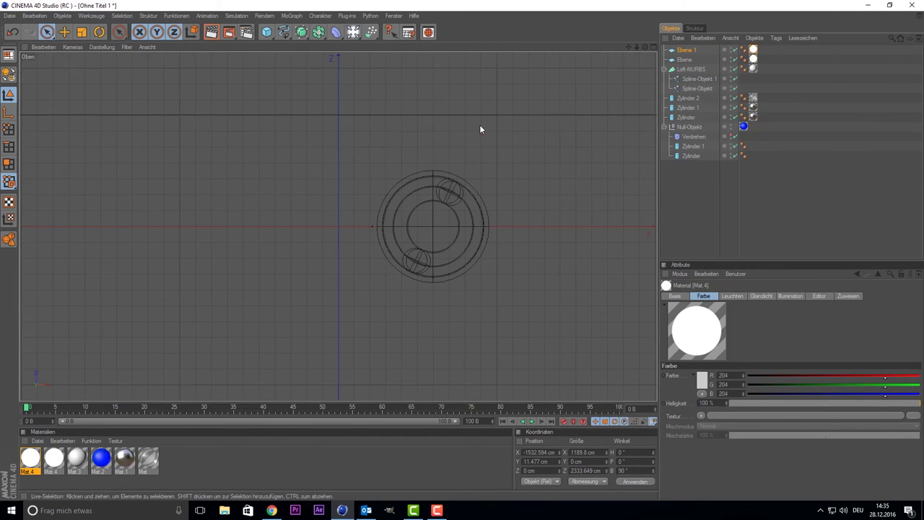
click(682, 127)
middle_click(405, 191)
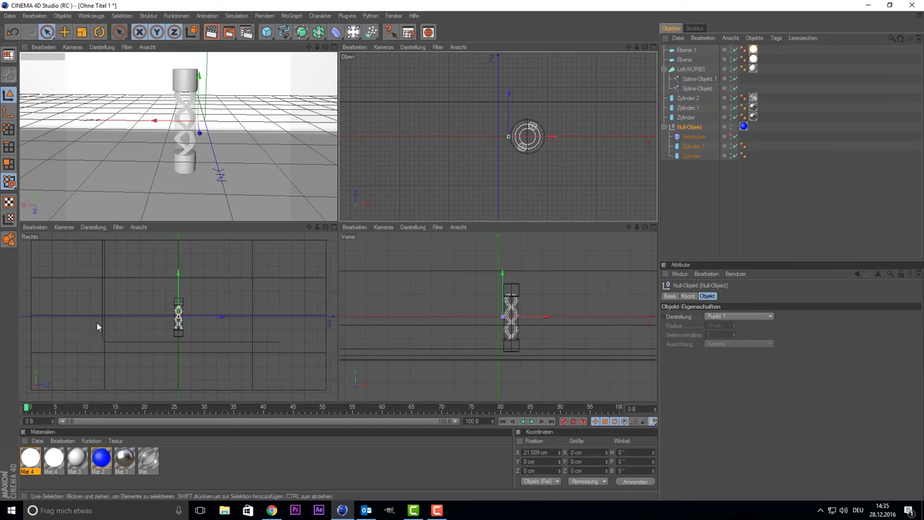
middle_click(105, 313)
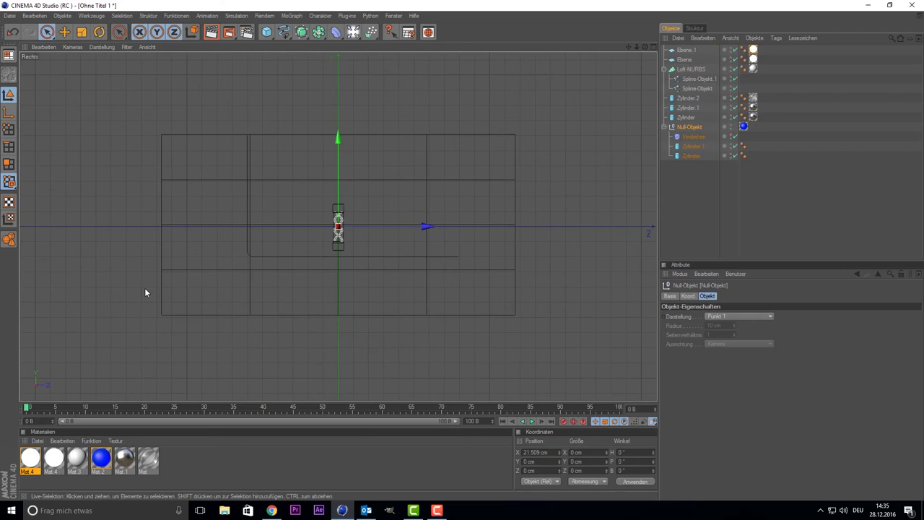
Select all seven tube parts and lower them to Y -42.013 cm, then maximise Perspective
click(47, 32)
scroll(414, 143, up, 4)
scroll(413, 143, up, 2)
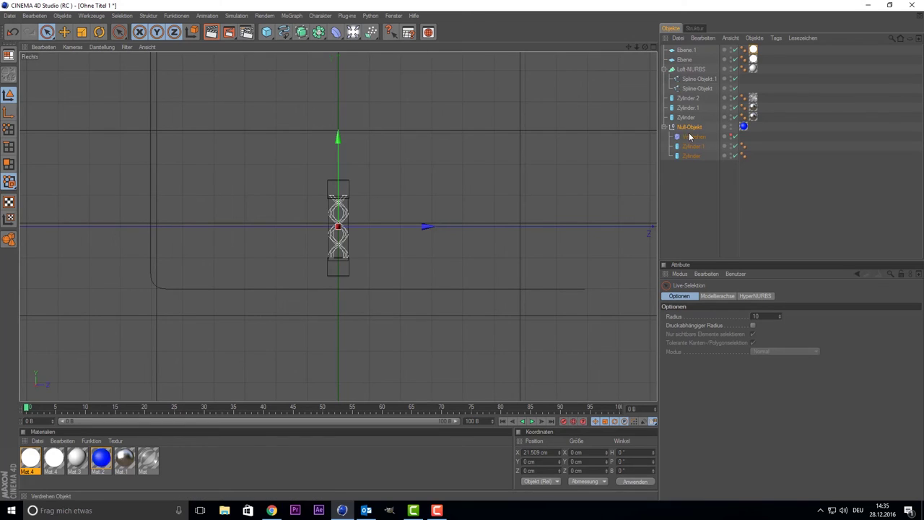
drag(690, 137, 682, 95)
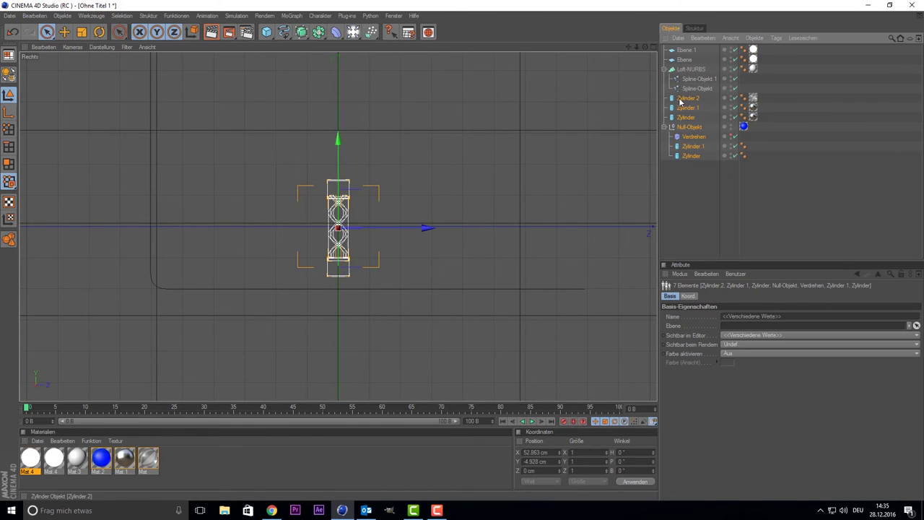
drag(343, 179, 343, 205)
drag(338, 254, 338, 239)
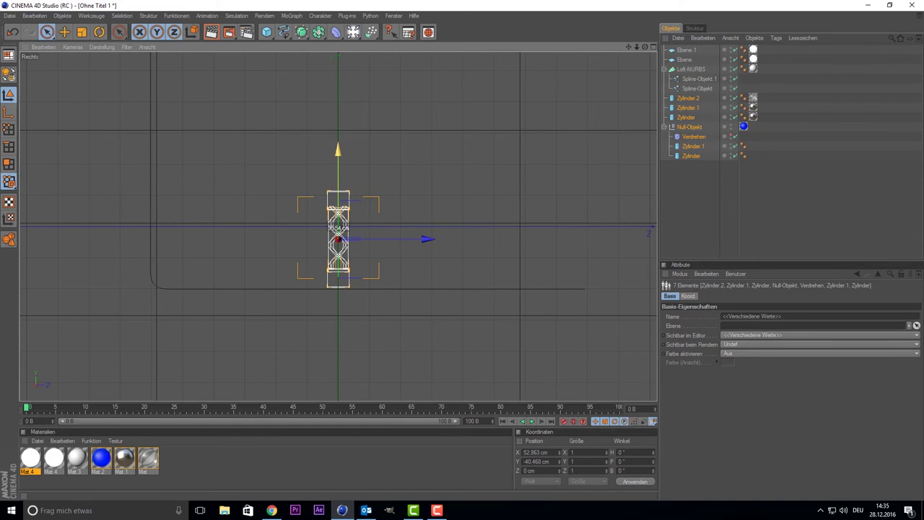
drag(338, 238, 337, 240)
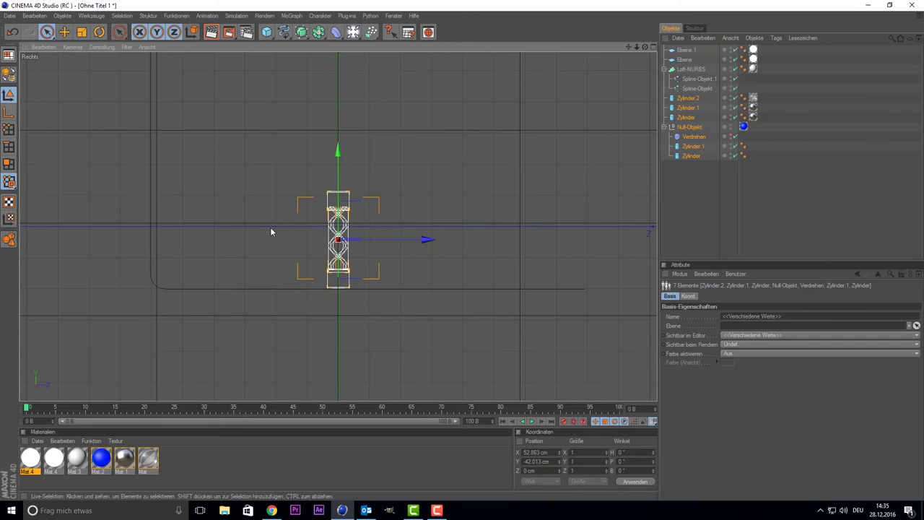
middle_click(268, 228)
middle_click(272, 196)
scroll(310, 144, down, 1)
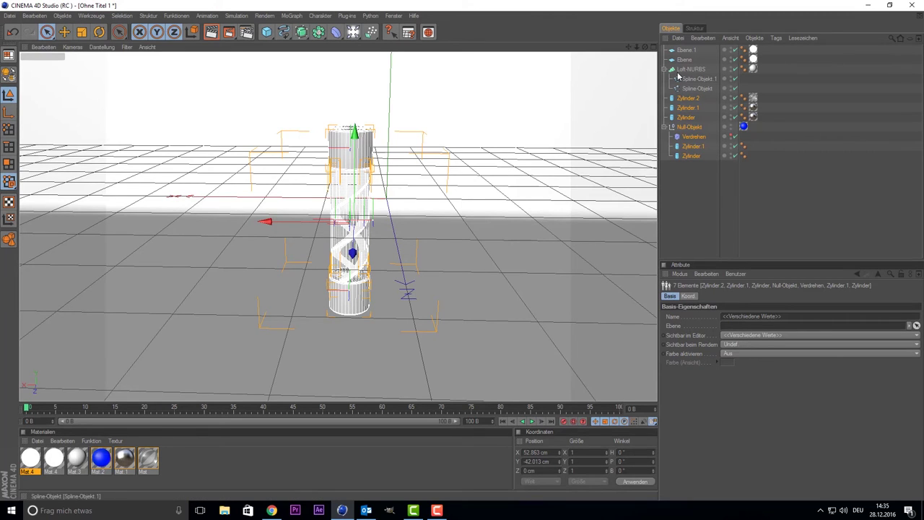
Group the tube parts under a Null-Objekt and paste a duplicate group
key(alt+g)
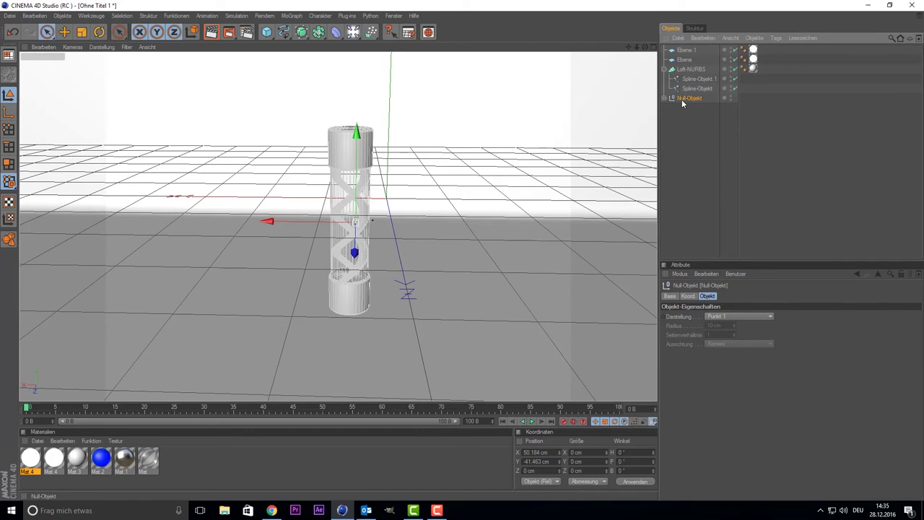
key(ctrl+c)
key(ctrl+v)
drag(299, 223, 442, 223)
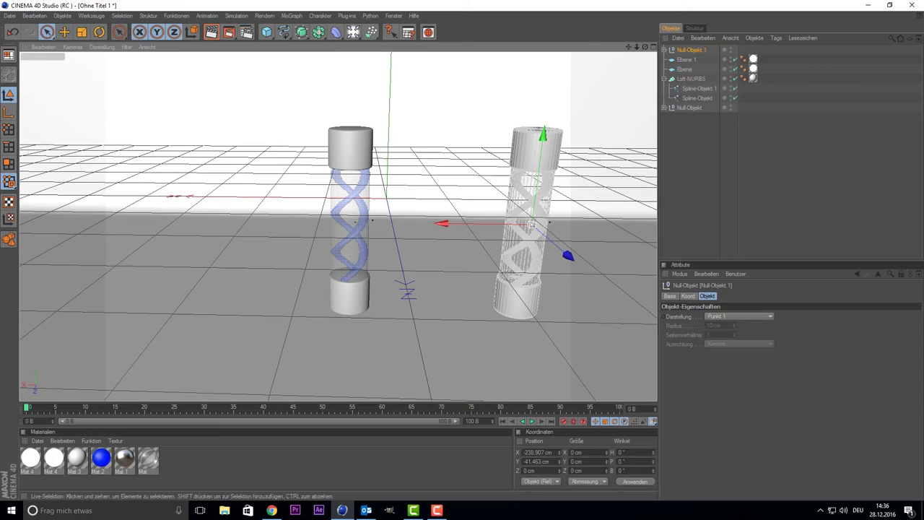
Place the original at X 278.648 cm and the copy at X -95.748, Z -179.585 cm
click(691, 108)
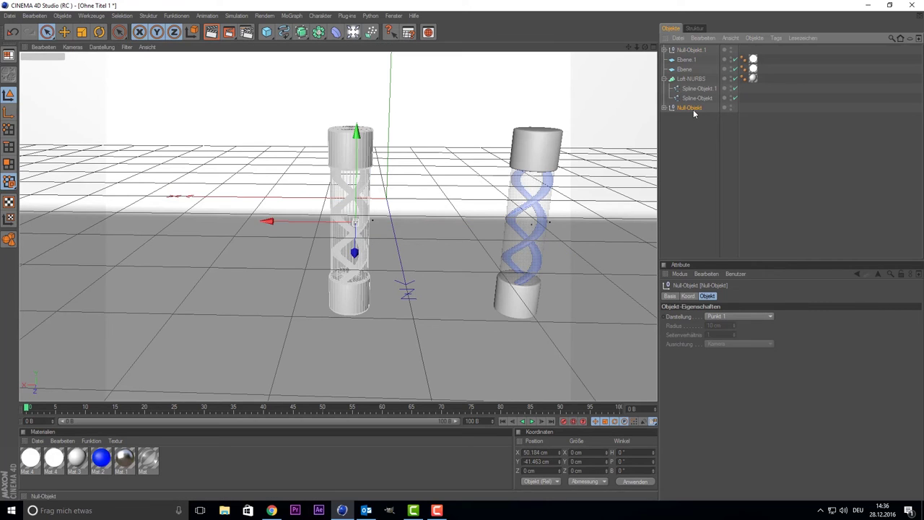
drag(334, 226, 198, 226)
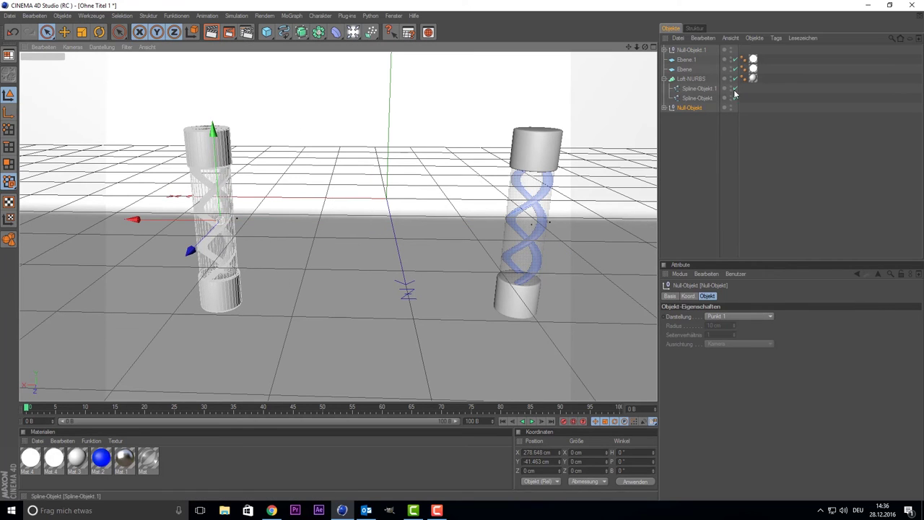
click(691, 50)
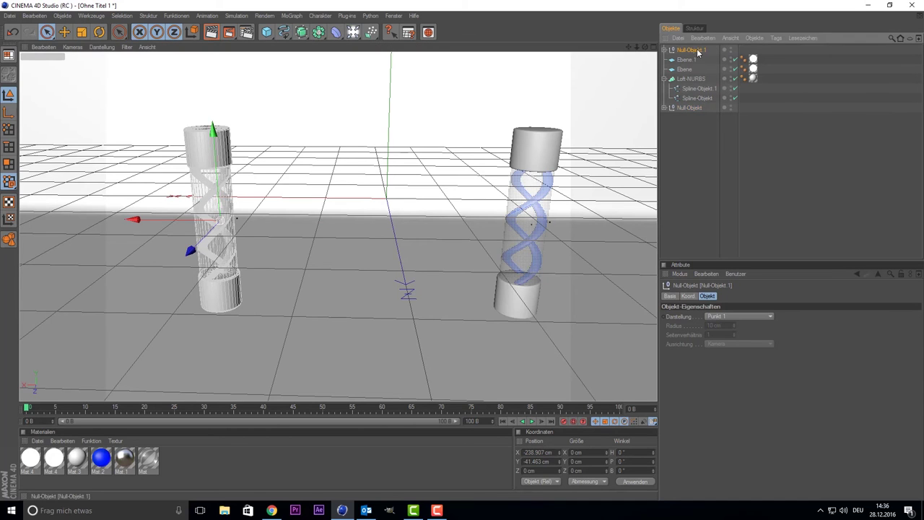
drag(506, 216, 419, 224)
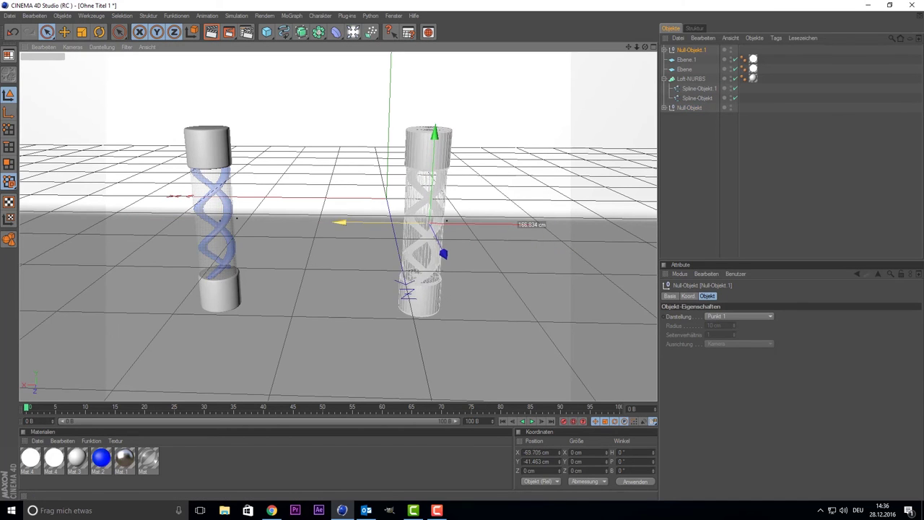
drag(461, 254, 442, 223)
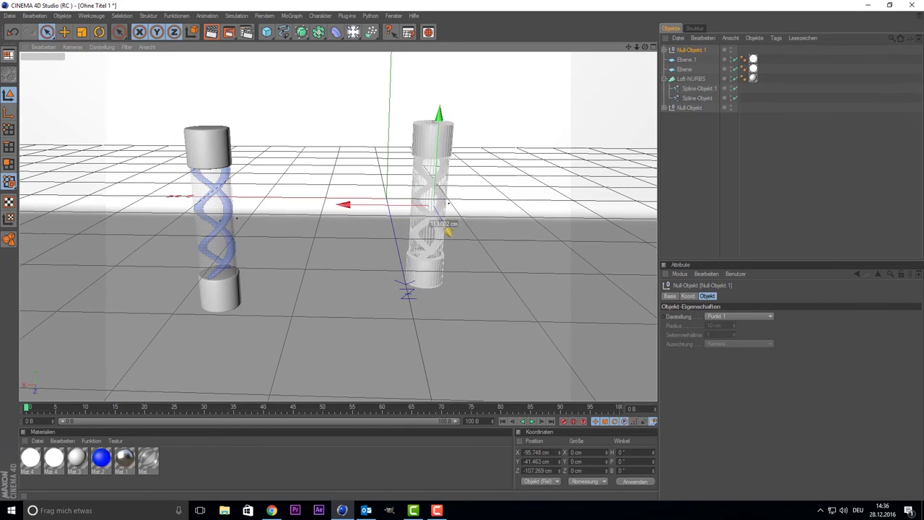
click(196, 453)
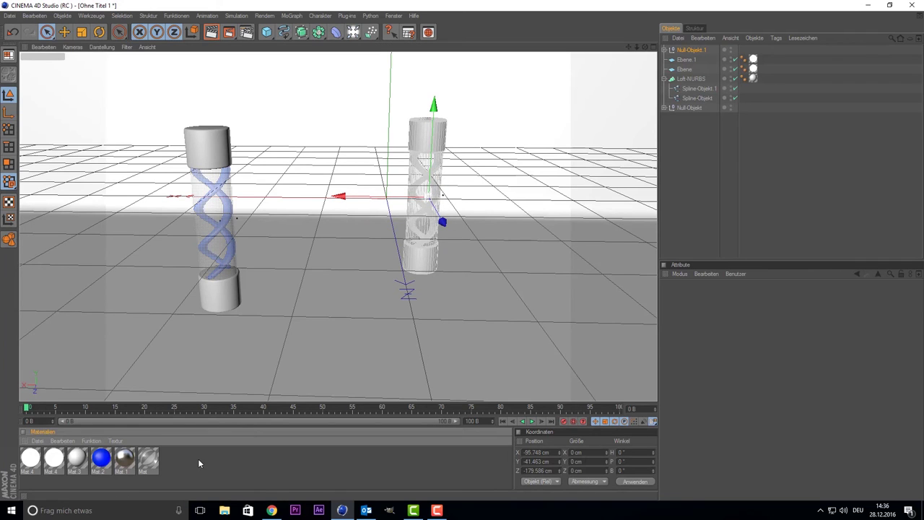
Duplicate the blue Mat.2 and set the copy's colour to green 12/255/0
click(101, 457)
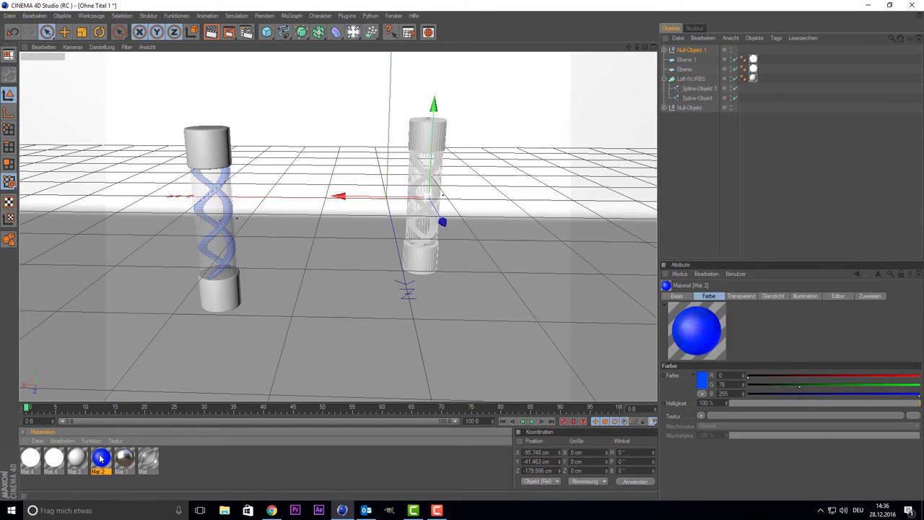
ctrl+drag(101, 457, 29, 462)
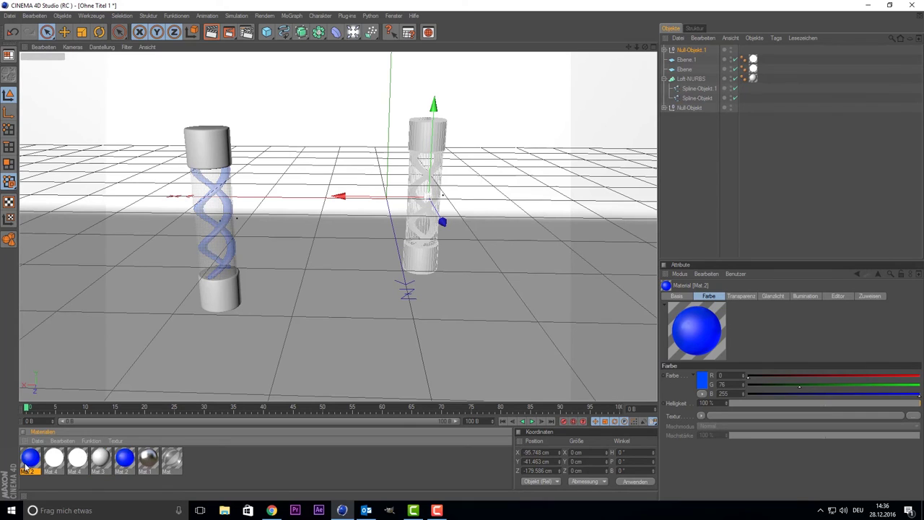
double_click(27, 461)
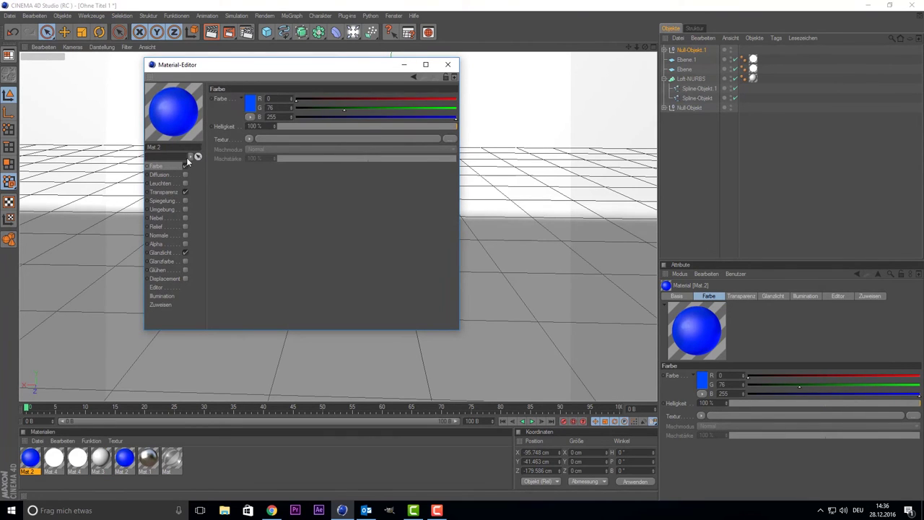
click(251, 100)
click(254, 66)
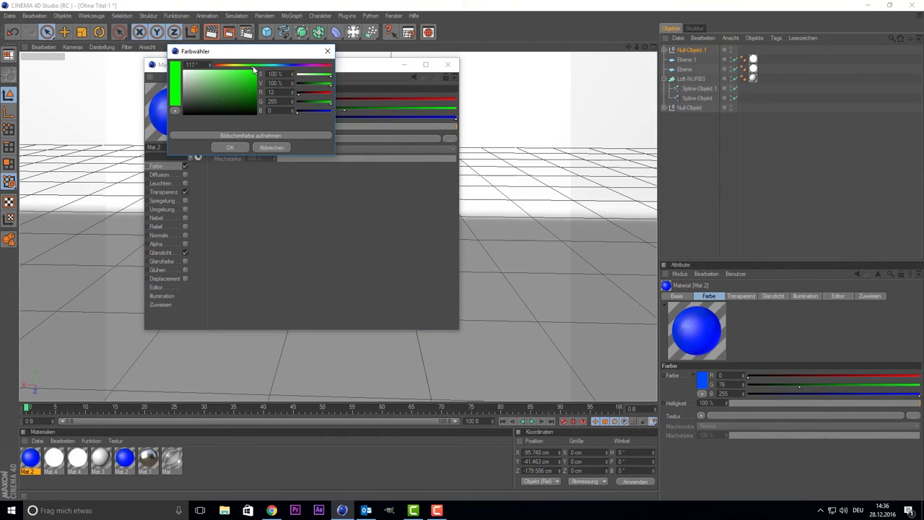
click(234, 147)
Make the copy's transparency and absorption colours green as well
click(160, 192)
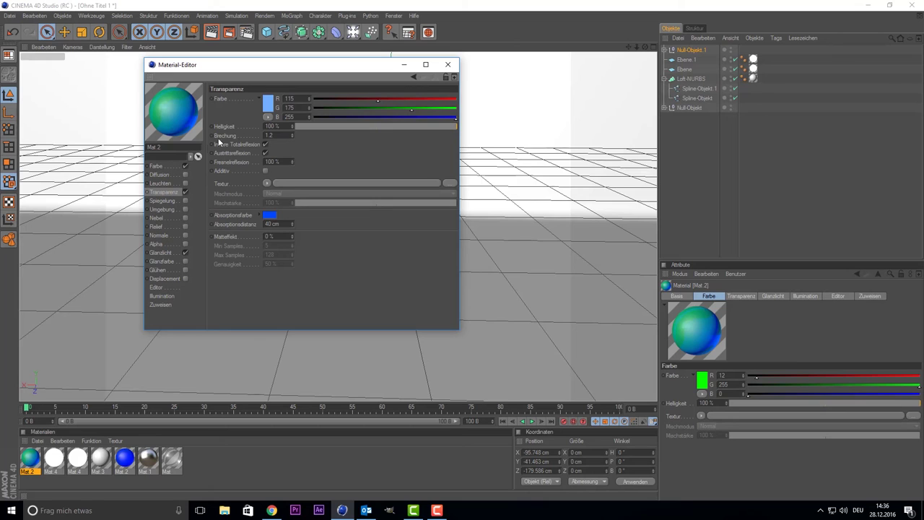
click(267, 110)
mouse_move(292, 89)
mouse_down()
mouse_move(302, 55)
mouse_move(280, 72)
mouse_up()
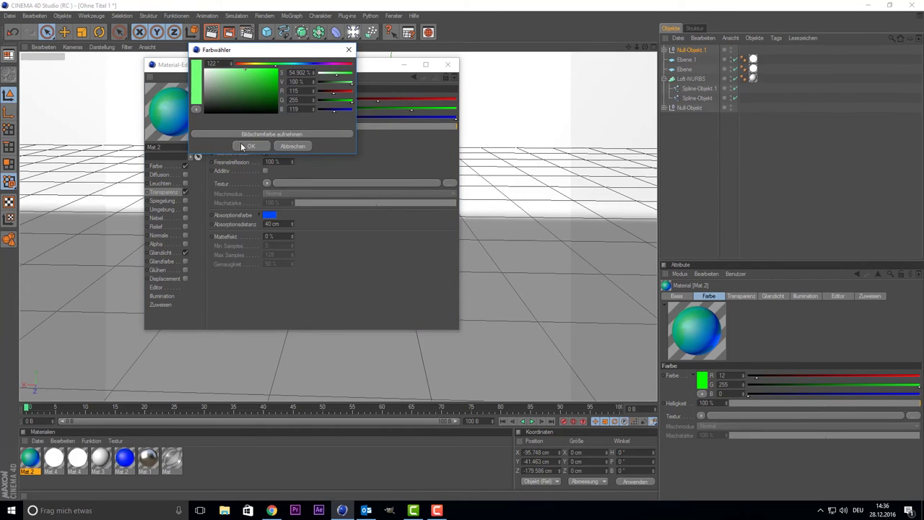
click(239, 148)
click(270, 216)
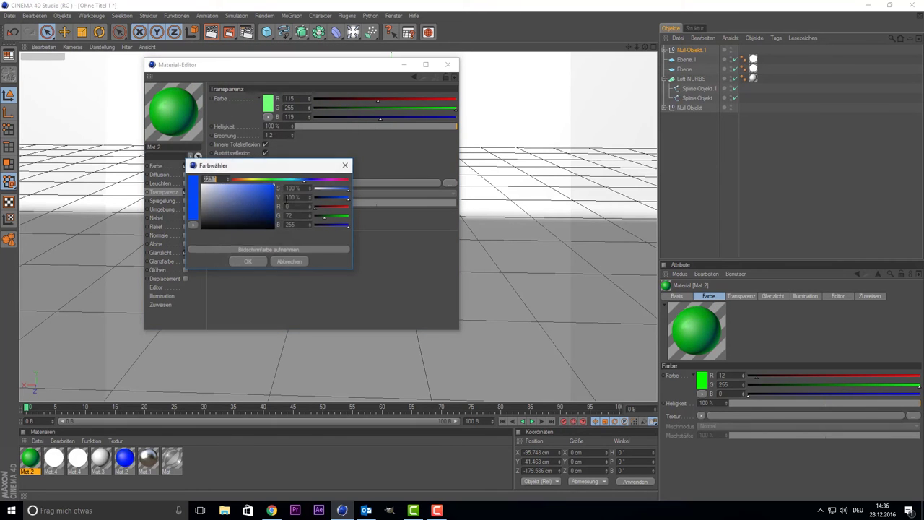
drag(287, 180, 280, 180)
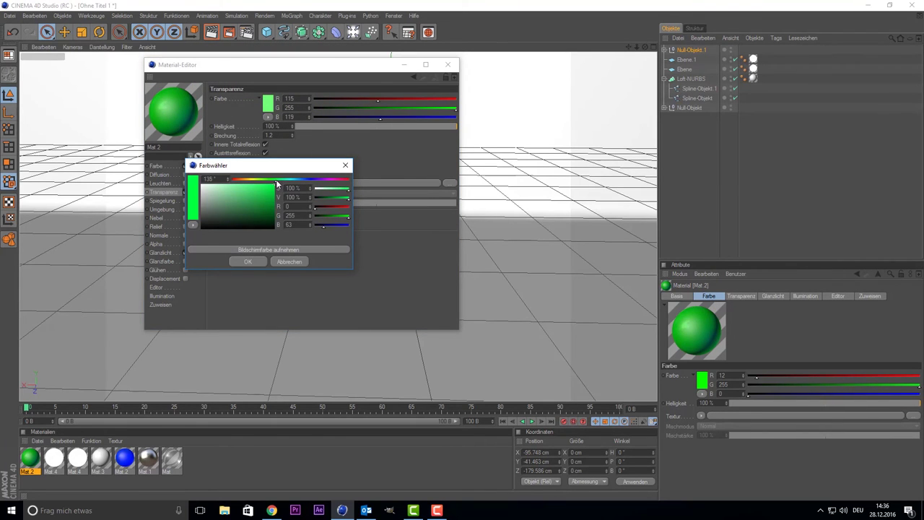
click(243, 260)
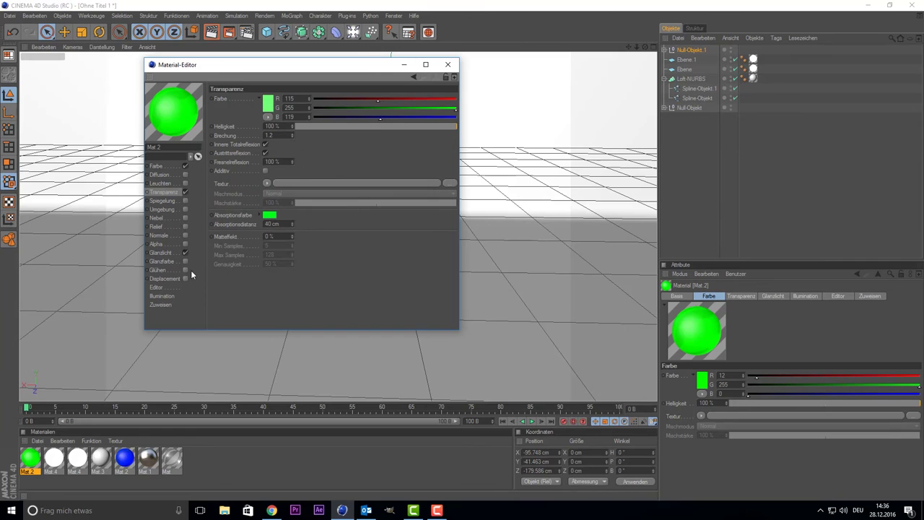
click(171, 253)
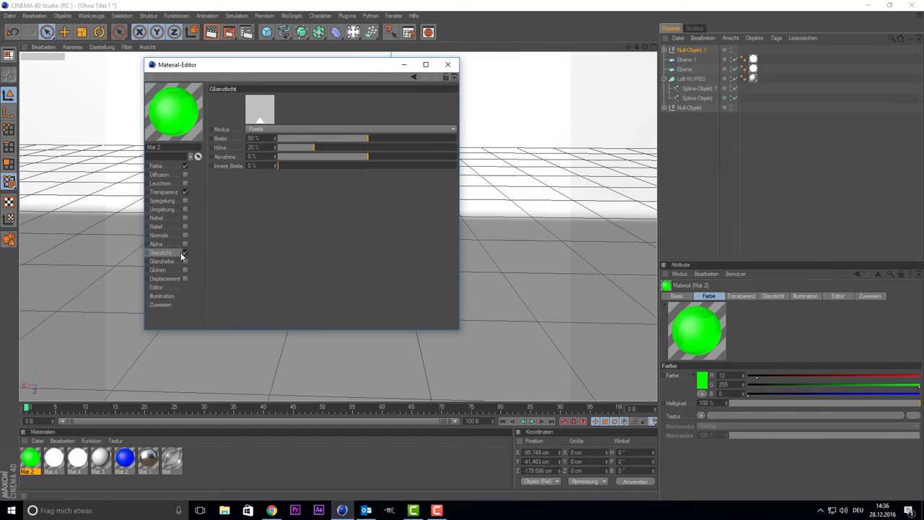
click(447, 65)
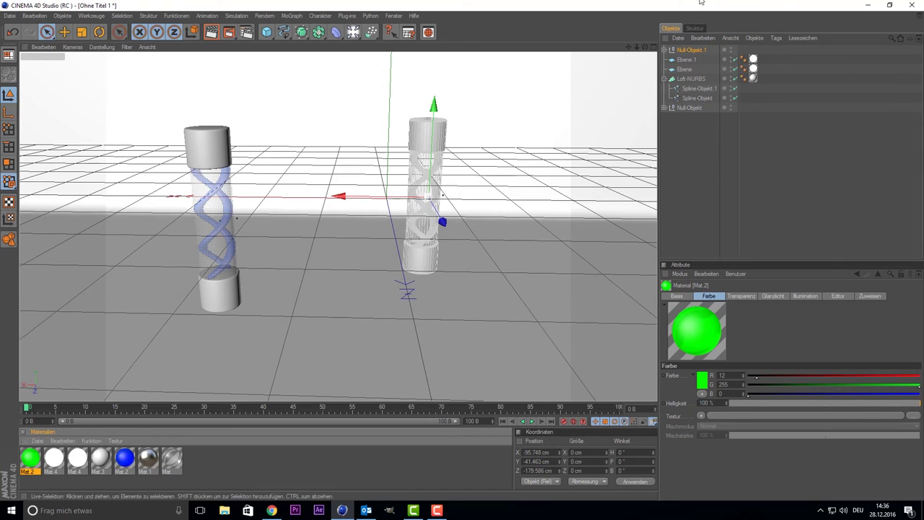
Apply the green material to the right tube's helix in Null-Objekt.1
click(664, 50)
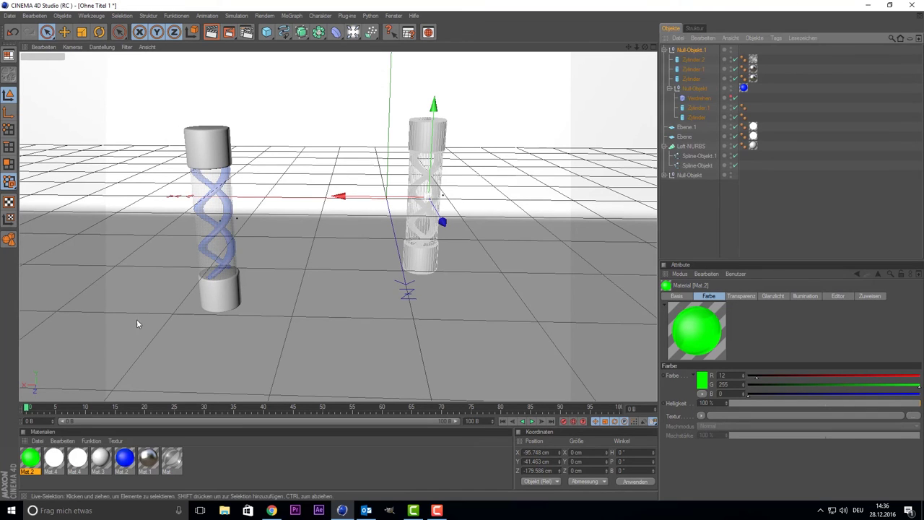
mouse_move(30, 457)
mouse_down()
mouse_move(732, 135)
mouse_move(742, 87)
mouse_up()
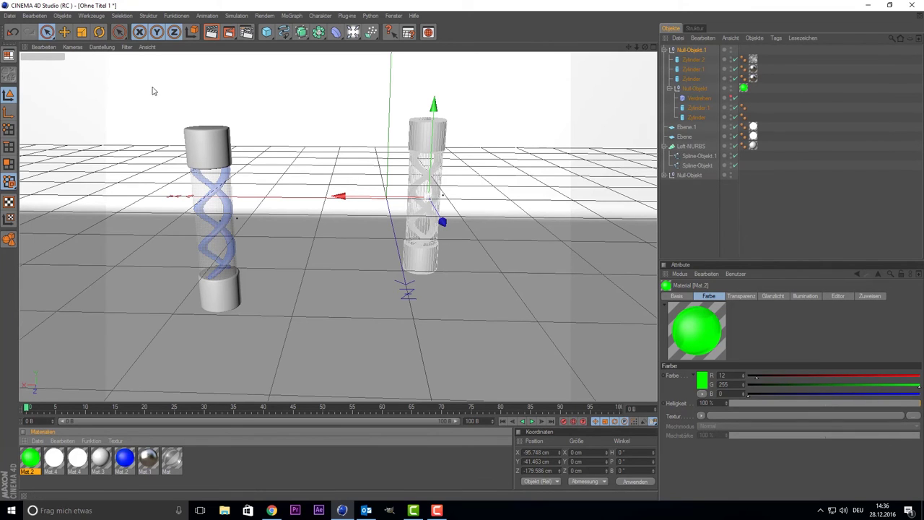
click(424, 220)
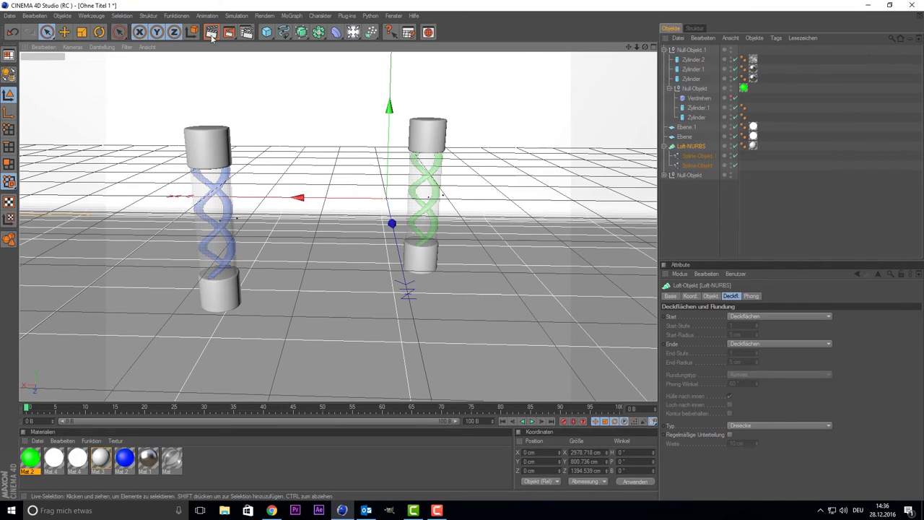
Add Ambient Occlusion and Global Illumination effects, with GI mode IC + QMC
click(245, 33)
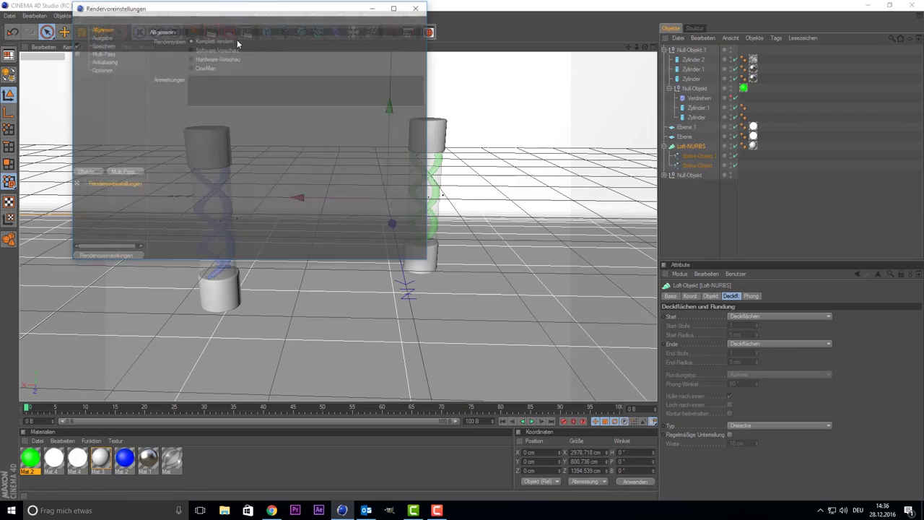
click(85, 172)
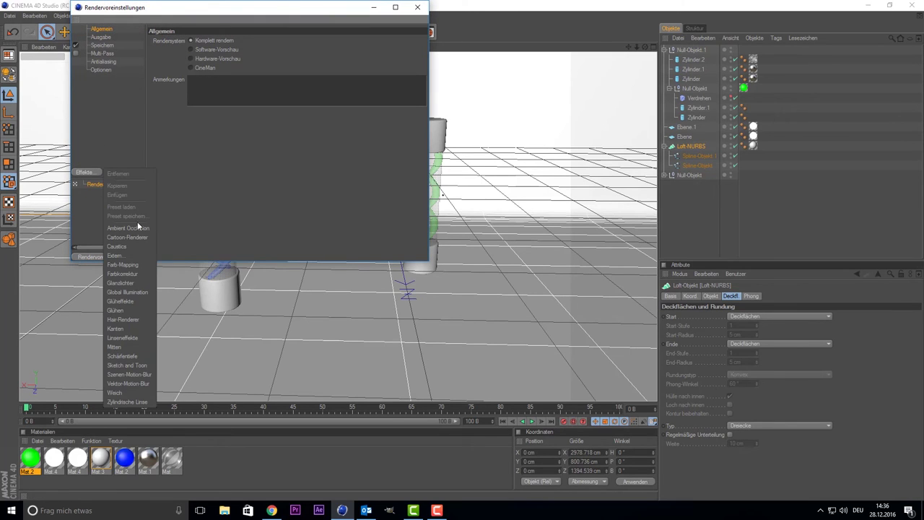
click(130, 228)
click(87, 174)
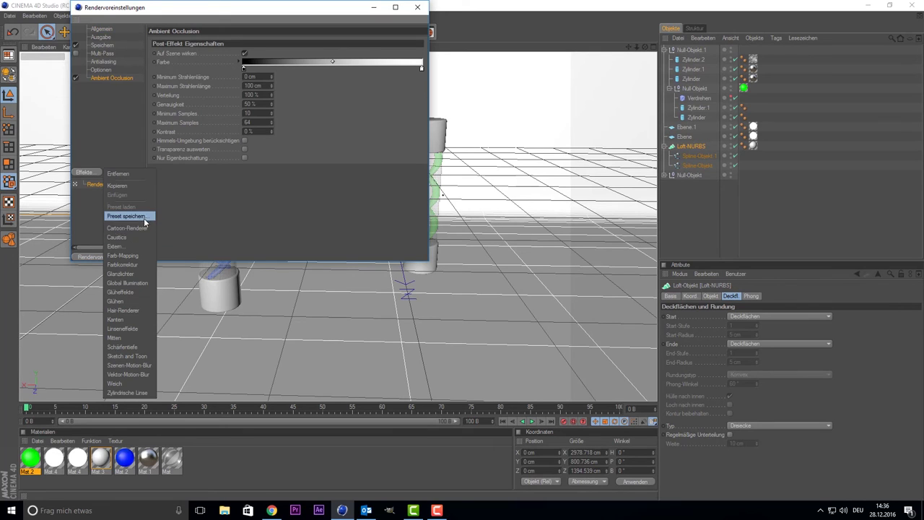
click(127, 282)
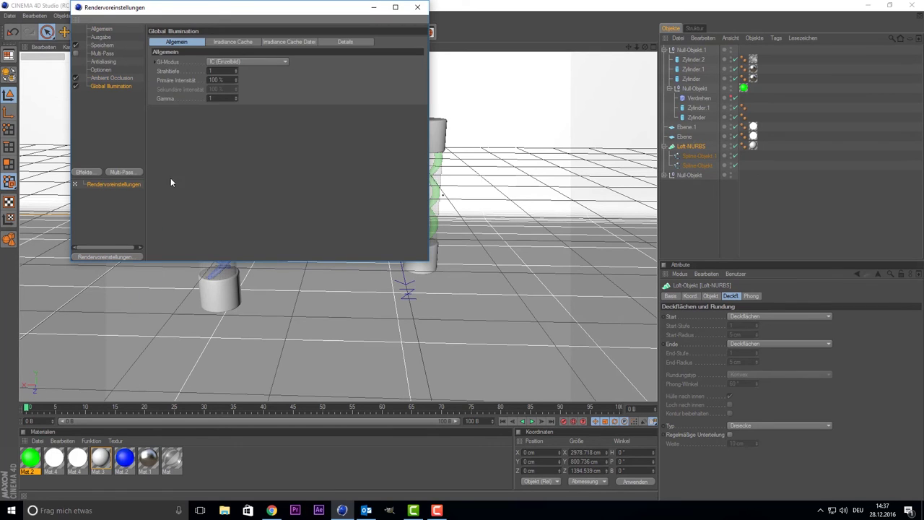
click(226, 62)
click(243, 103)
Set Irradiance Cache samples and density to Niedrig, smoothing Minimal, then render the view
click(251, 42)
click(250, 61)
click(246, 89)
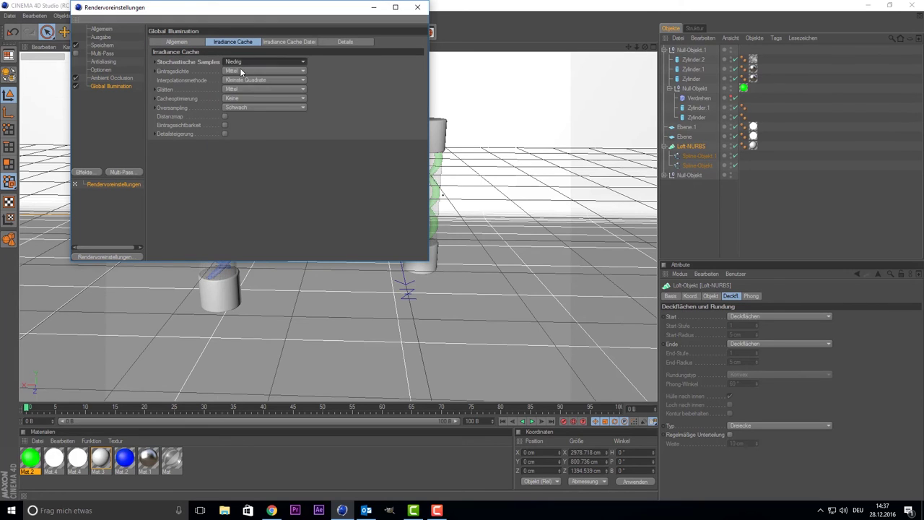
click(240, 70)
click(237, 97)
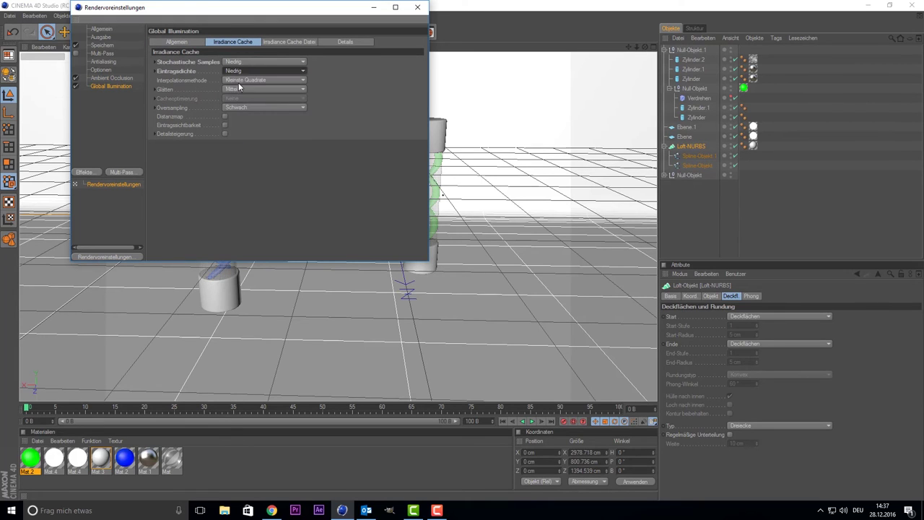
click(239, 83)
click(238, 85)
click(238, 88)
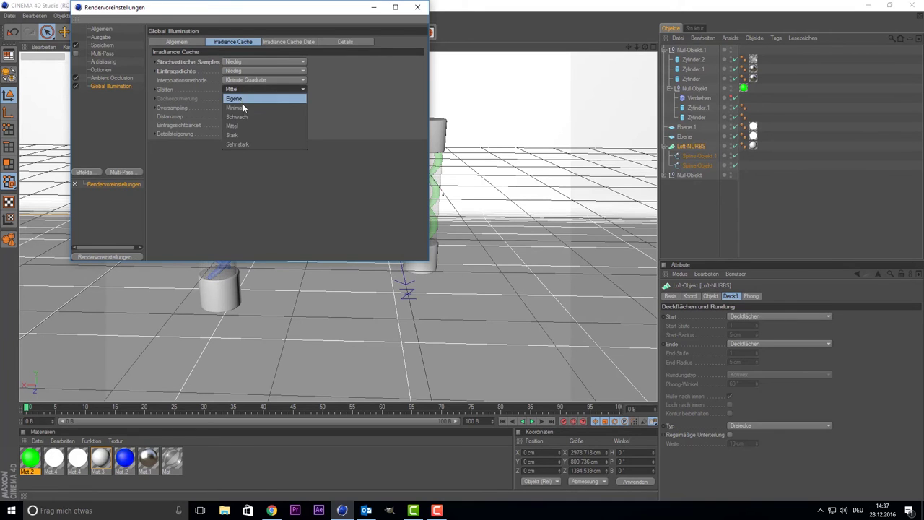
click(238, 108)
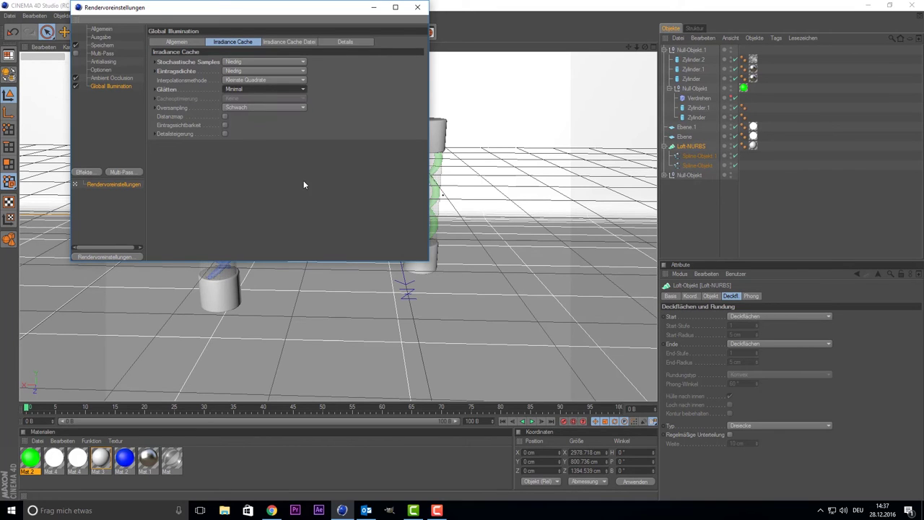
click(417, 7)
click(211, 35)
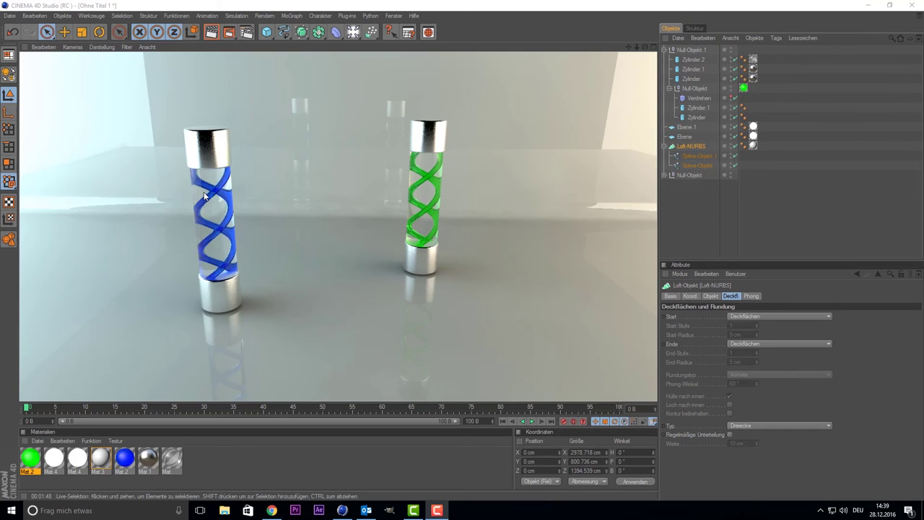
After the render finishes, select the Verdrehen deformer to return to the editor
click(687, 99)
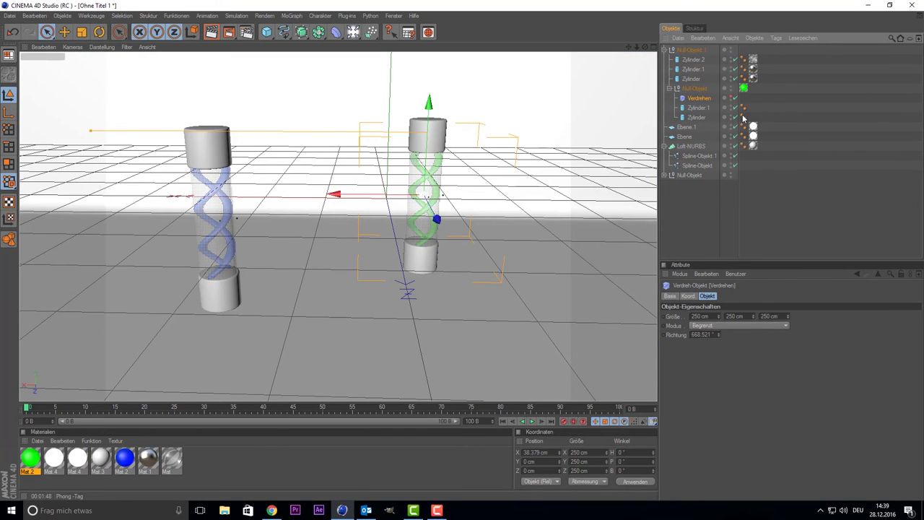
Shrink Zylinder and Zylinder.1 in the green tube's helix, then frame them in view
drag(745, 123, 742, 103)
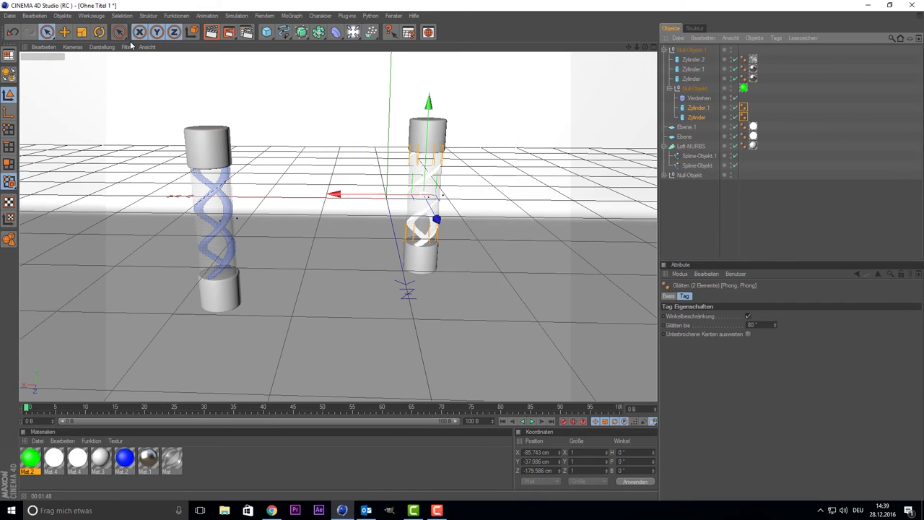
key(t)
mouse_move(397, 246)
mouse_down()
mouse_move(376, 245)
mouse_move(390, 245)
mouse_up()
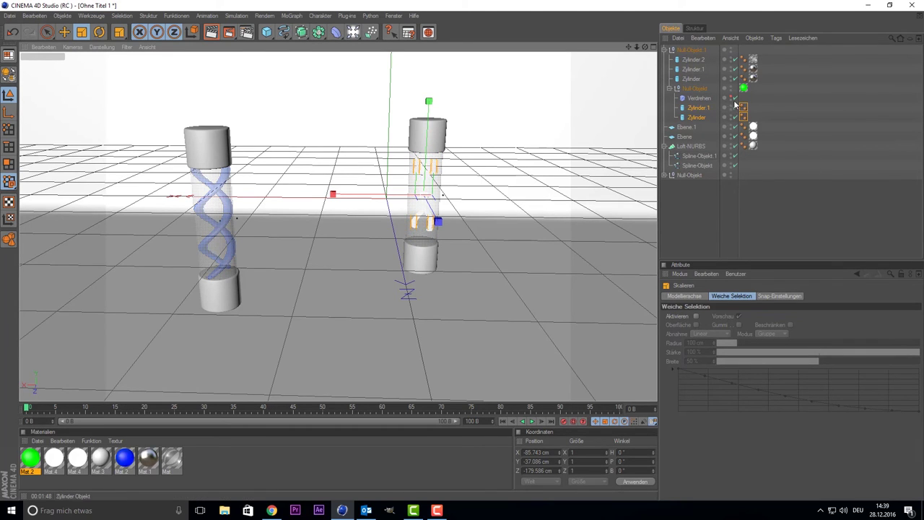
click(690, 101)
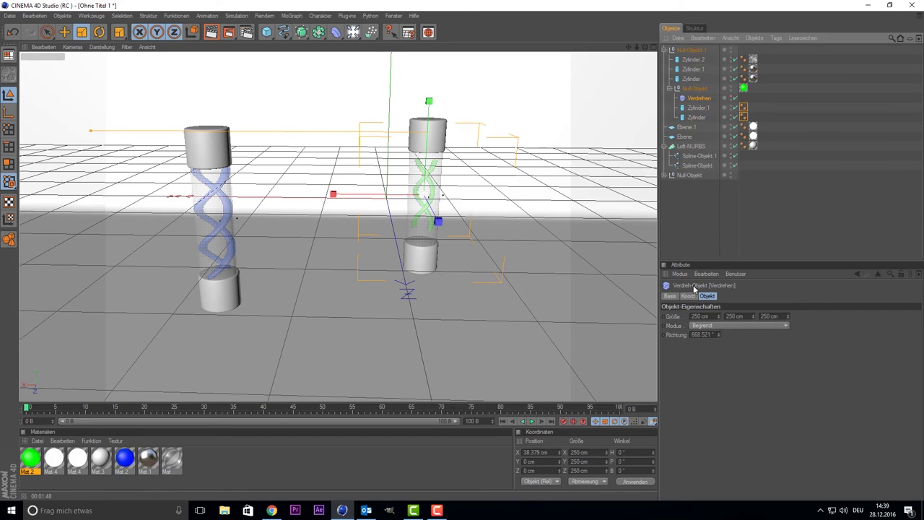
drag(763, 124, 685, 109)
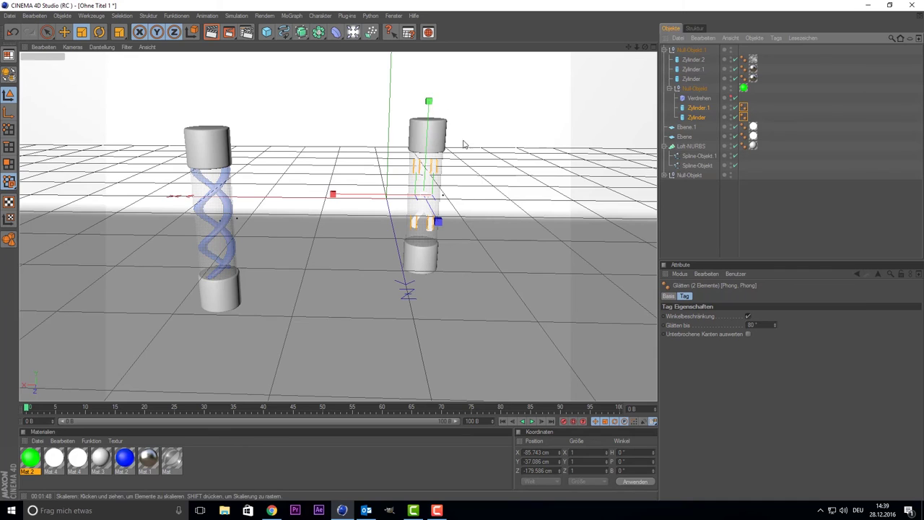
scroll(478, 154, up, 1)
scroll(481, 162, up, 3)
scroll(481, 161, up, 2)
scroll(549, 101, up, 2)
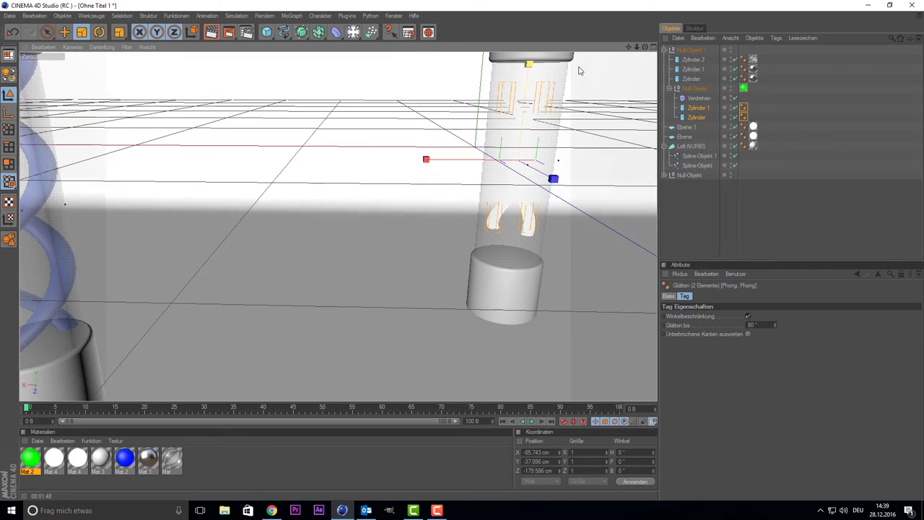
scroll(579, 68, up, 1)
key(o)
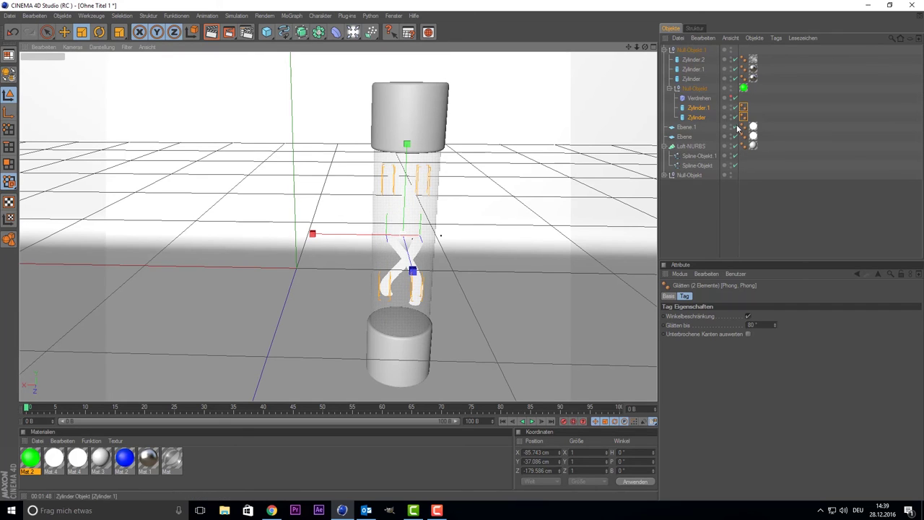
Hide the Loft-NURBS studio backdrop and undo a trial enlargement of the helix strands
click(735, 147)
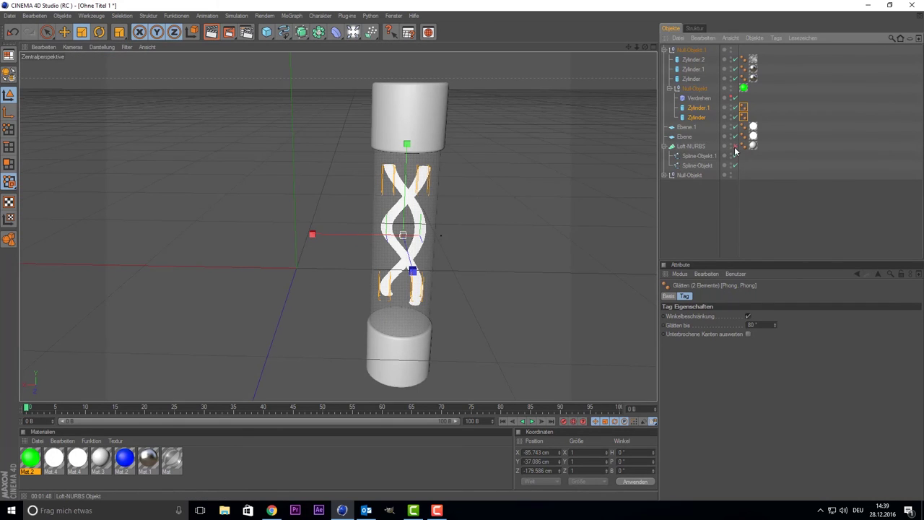
scroll(478, 194, up, 1)
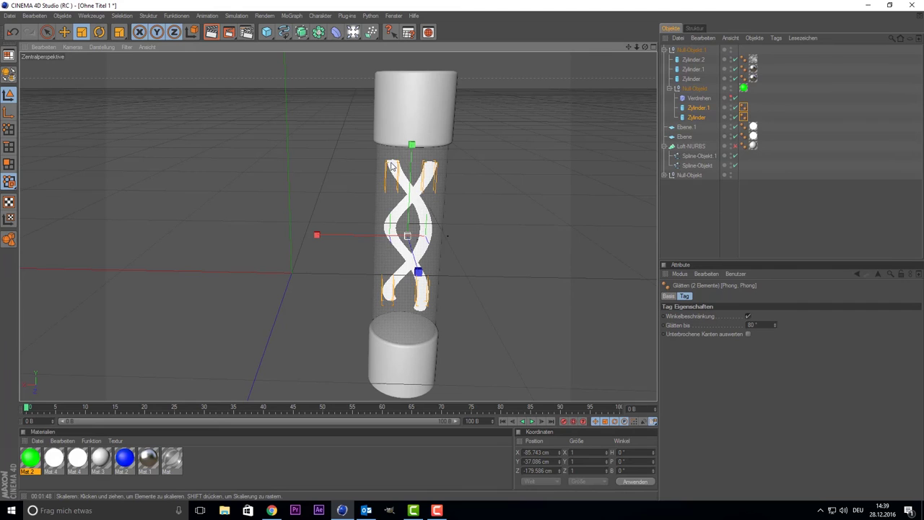
drag(447, 236, 447, 235)
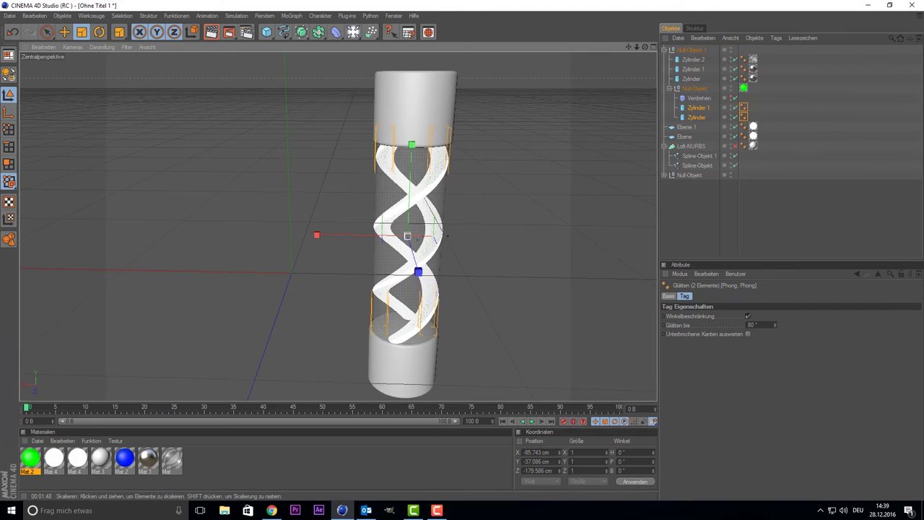
key(ctrl+z)
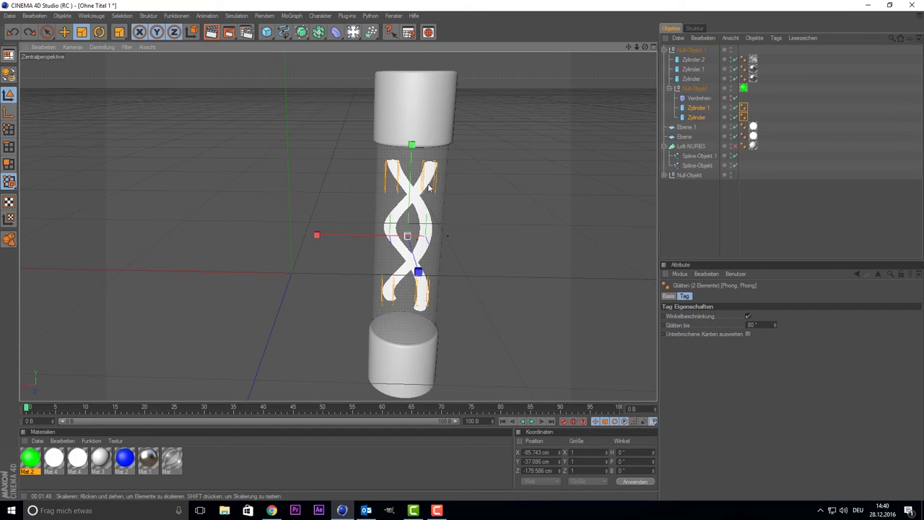
Try widening the strands near the top cap, undo it, and select the Zylinder.2 cap
scroll(431, 189, up, 2)
scroll(491, 153, up, 2)
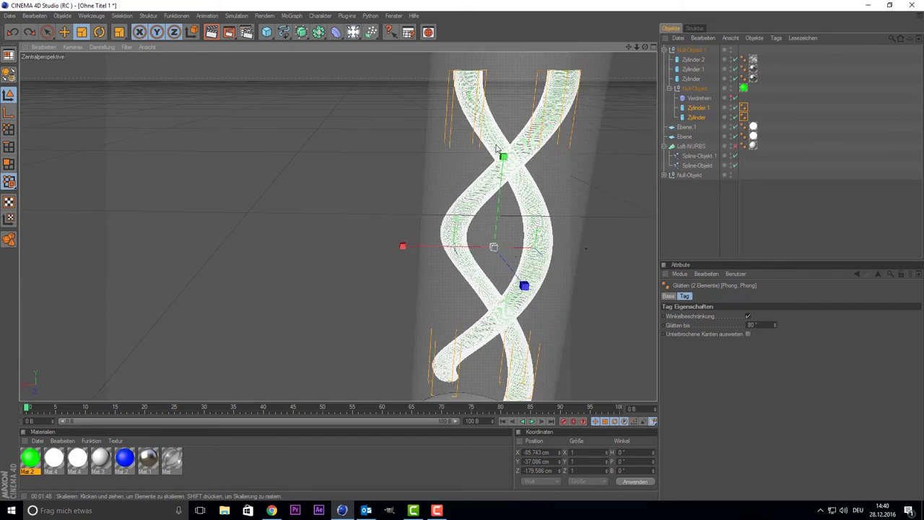
drag(628, 47, 620, 79)
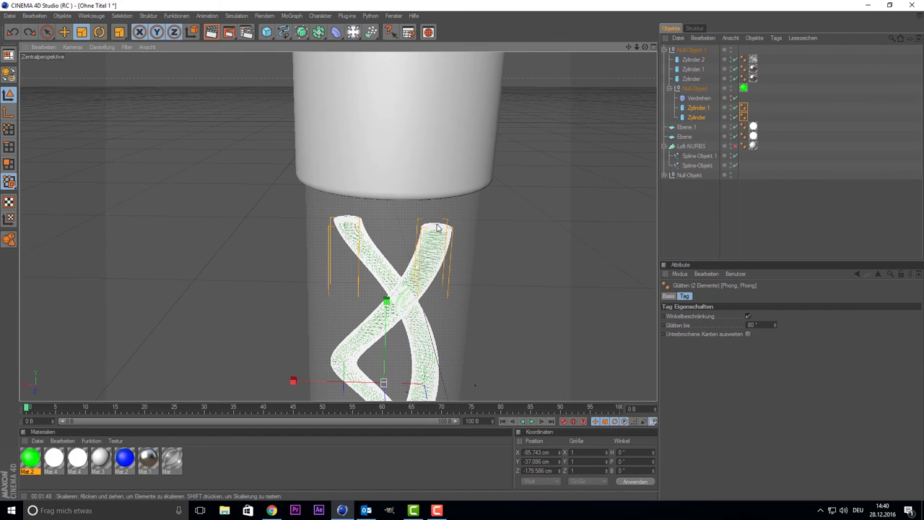
drag(439, 228, 477, 228)
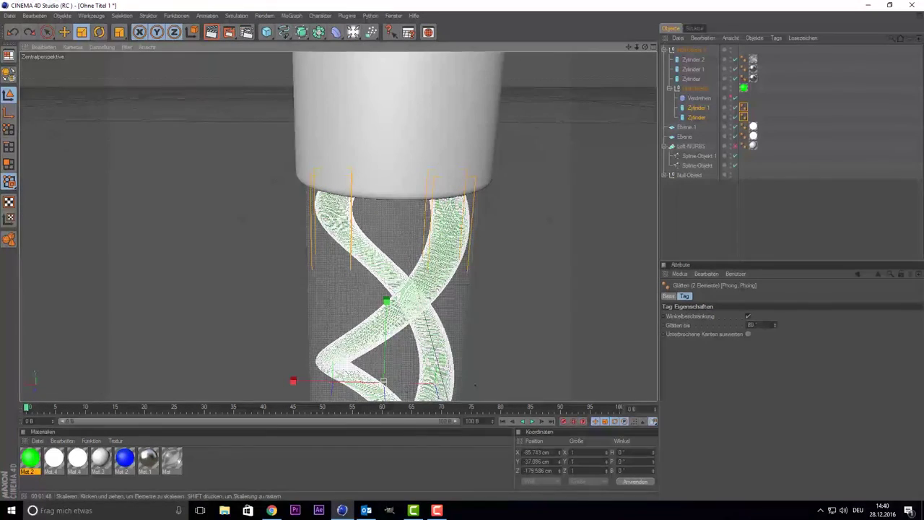
key(ctrl+z)
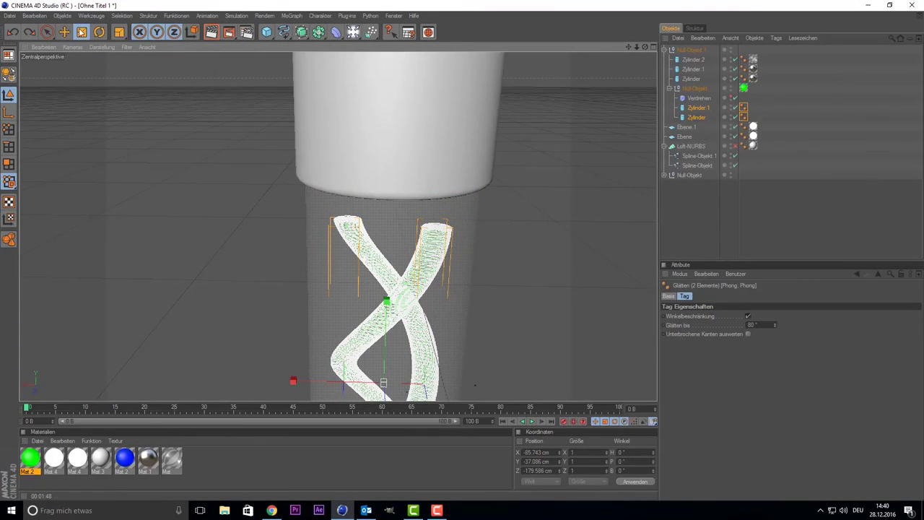
click(47, 31)
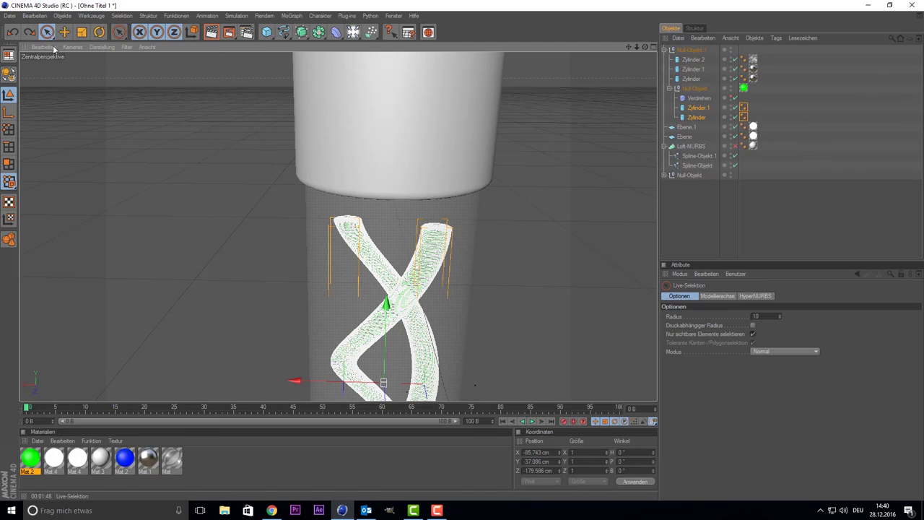
click(349, 226)
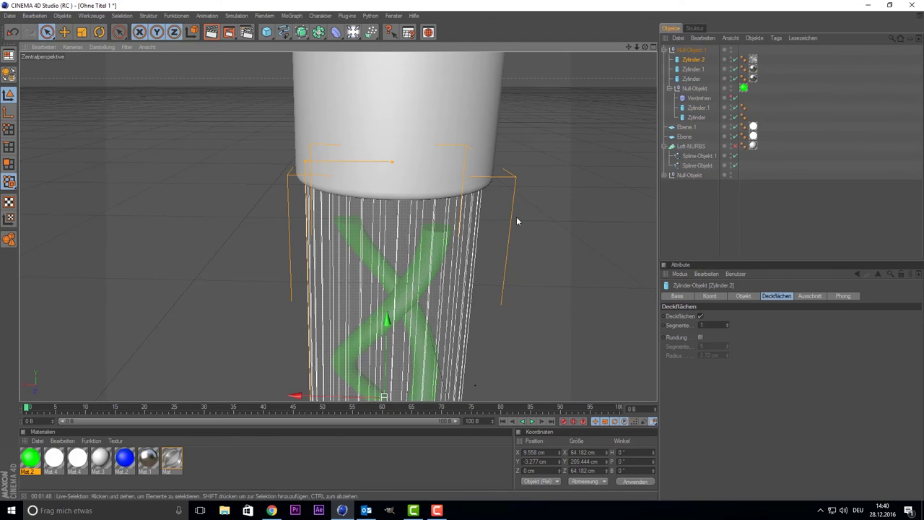
Stretch the Zylinder.1 and Zylinder strands taller, to about 210.8 and 194.9 cm
scroll(548, 193, down, 3)
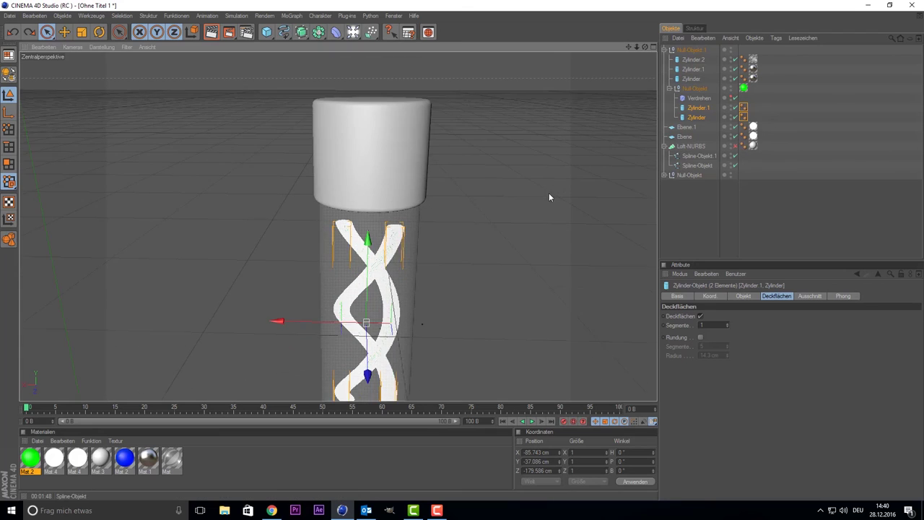
click(701, 107)
mouse_move(342, 224)
mouse_down()
mouse_move(342, 213)
mouse_move(408, 255)
mouse_up()
scroll(408, 254, down, 2)
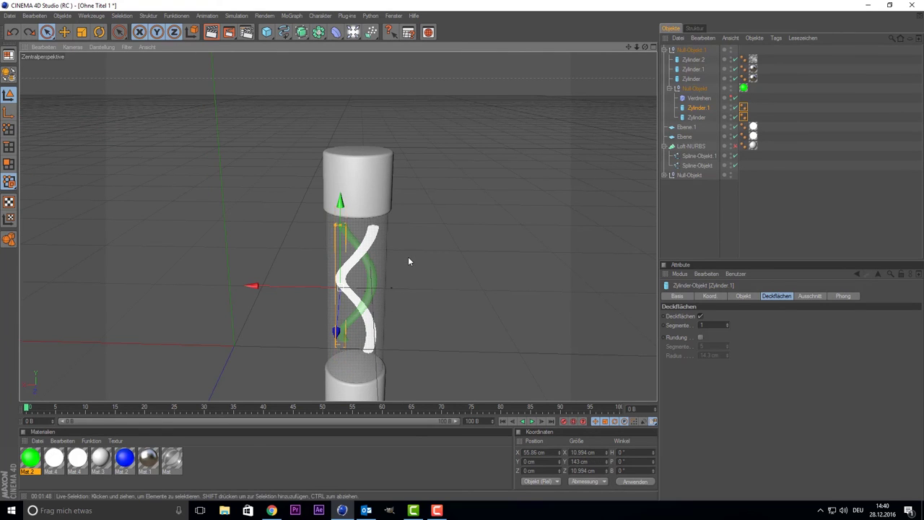
key(ctrl+r)
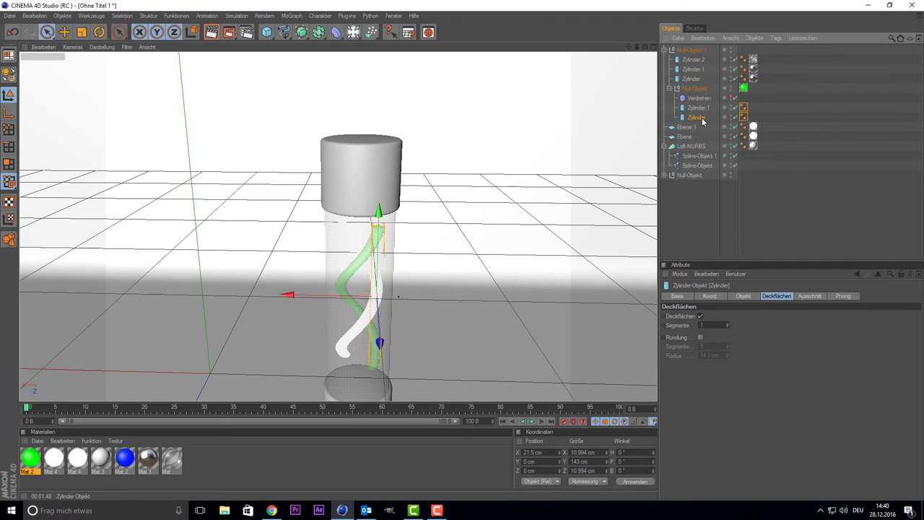
drag(379, 228, 377, 213)
drag(378, 202, 378, 189)
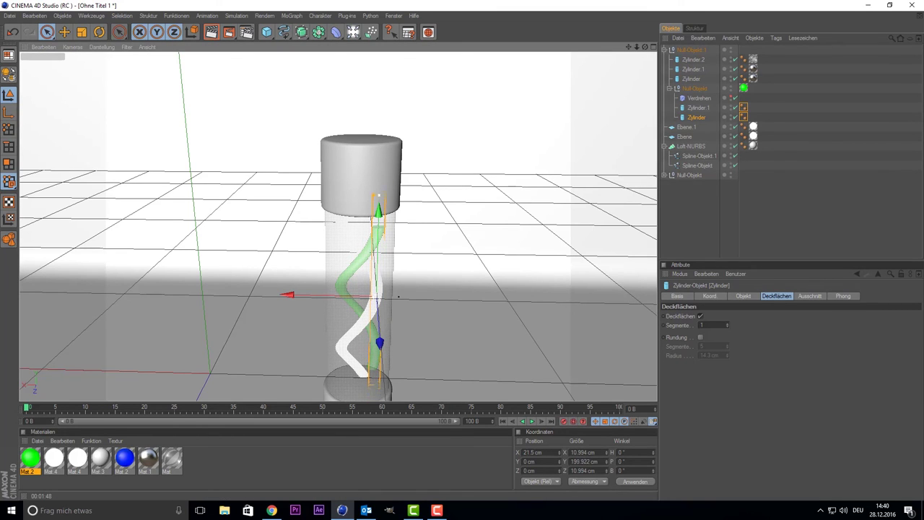
click(355, 270)
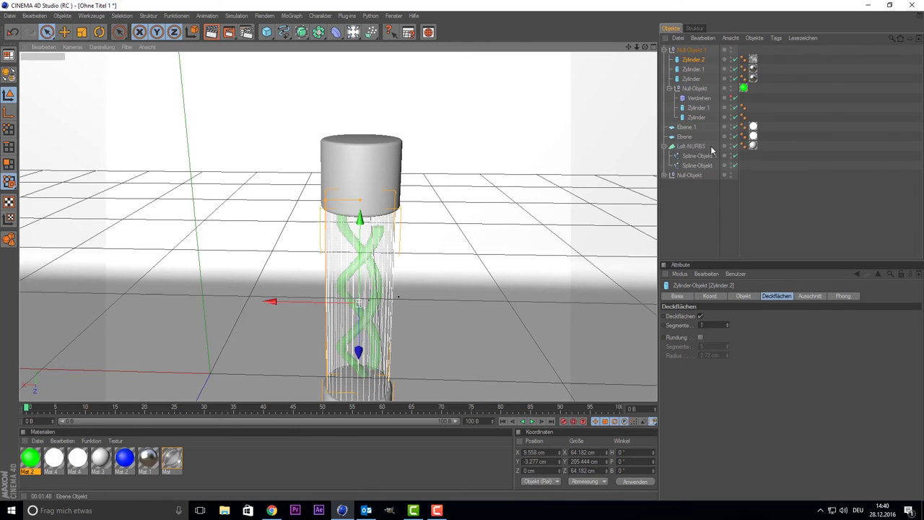
click(696, 108)
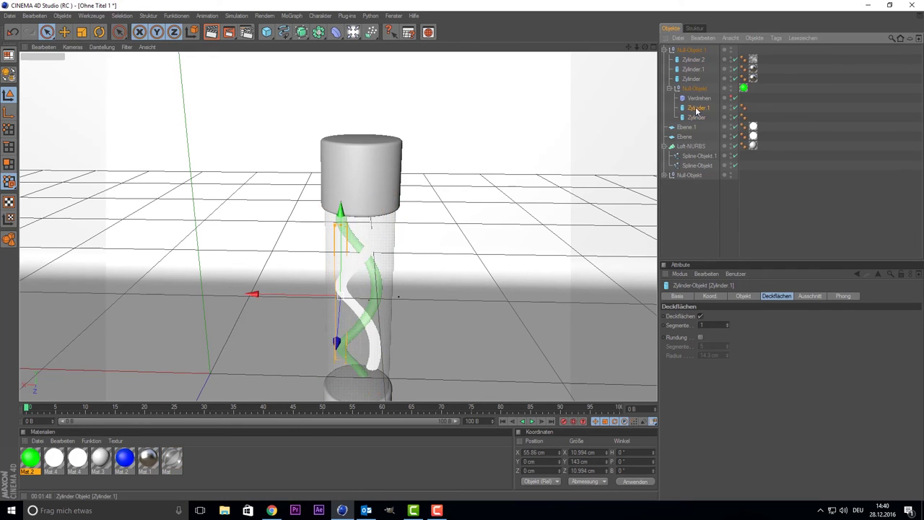
drag(341, 225, 340, 189)
Shift the Verdrehen twist deformer slightly along X
click(716, 219)
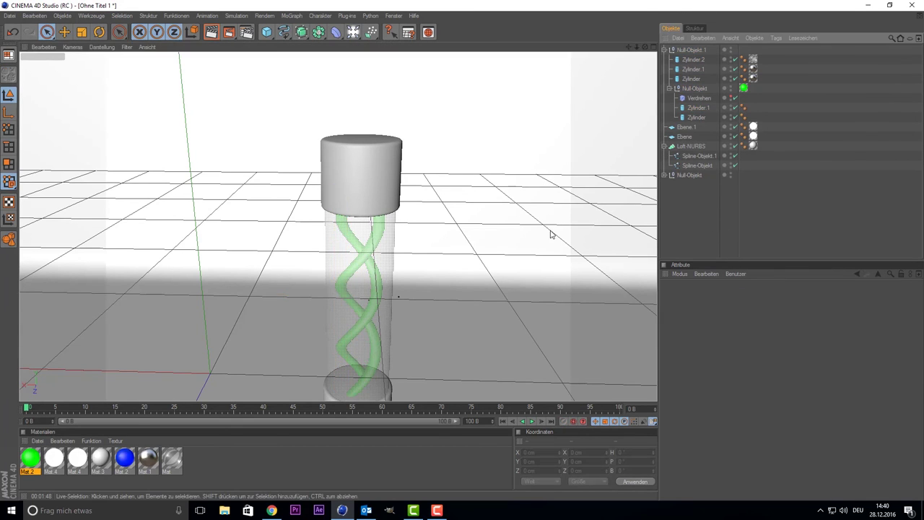
scroll(505, 242, down, 2)
scroll(454, 256, down, 2)
scroll(454, 263, down, 2)
scroll(454, 265, up, 1)
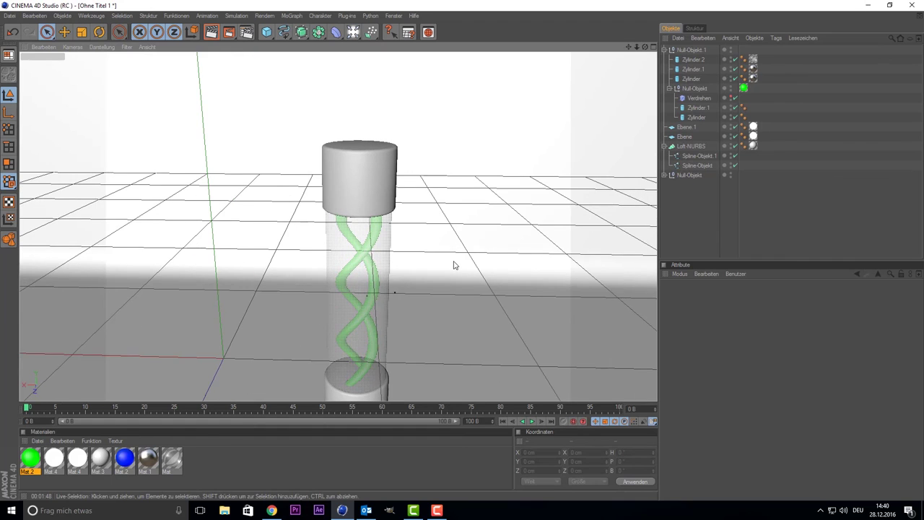
scroll(454, 265, up, 1)
scroll(453, 265, up, 1)
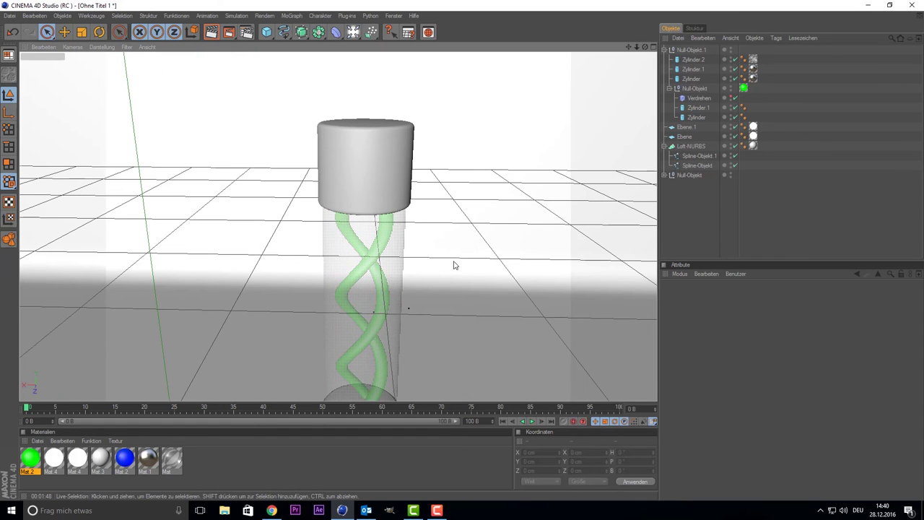
click(698, 98)
scroll(318, 280, down, 1)
scroll(318, 280, down, 1)
drag(269, 289, 264, 291)
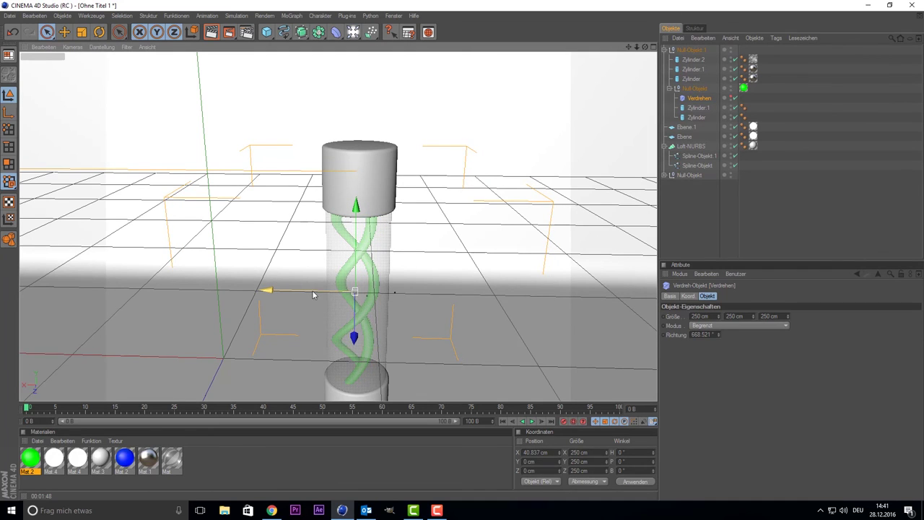
Render a preview of the current view, then return to editing
click(489, 219)
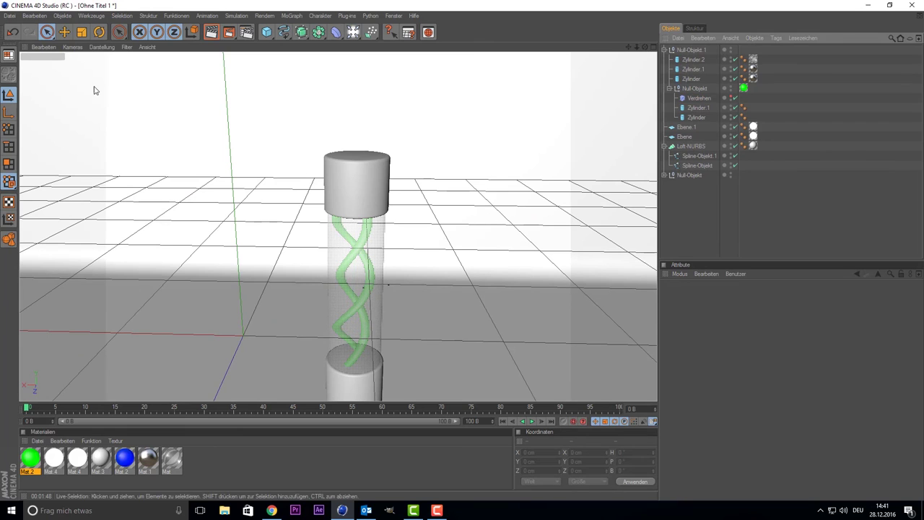
click(211, 32)
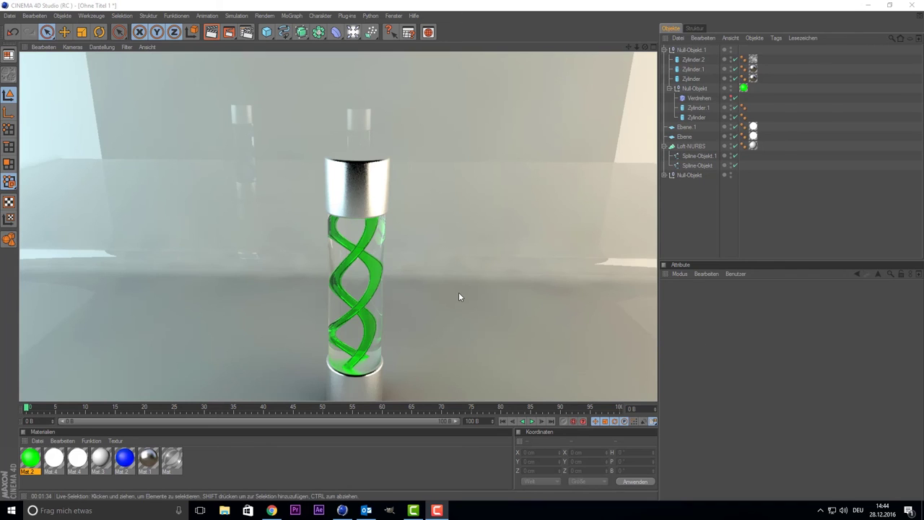
click(458, 294)
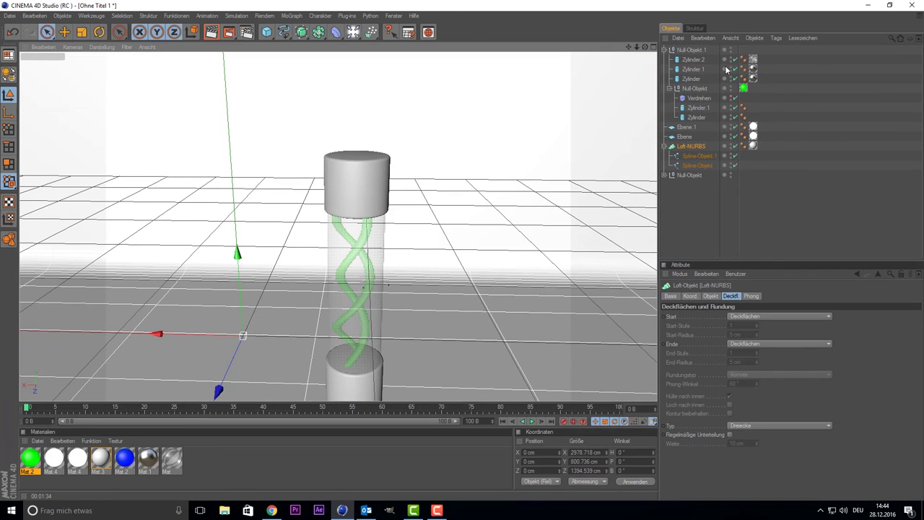
Scale both strands thinner, then stretch Zylinder.1 and Zylinder to about 212.6 and 230 cm
drag(741, 119, 750, 103)
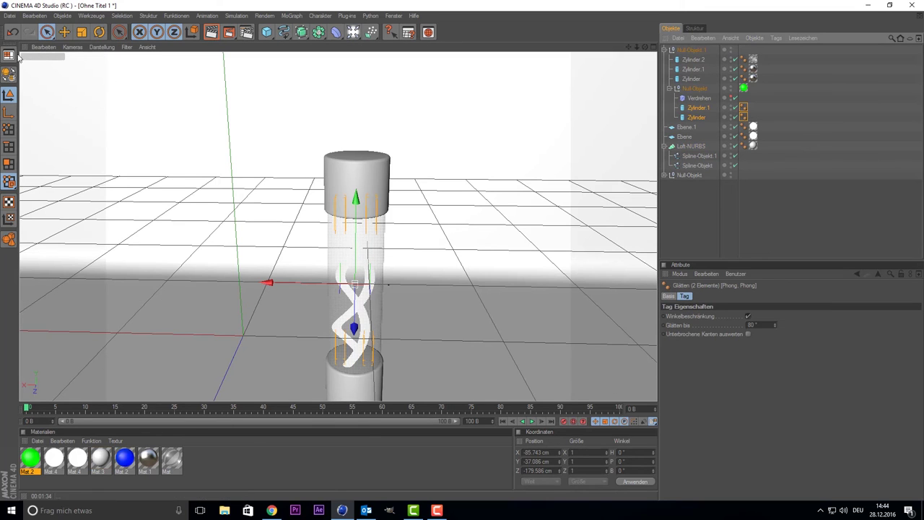
key(t)
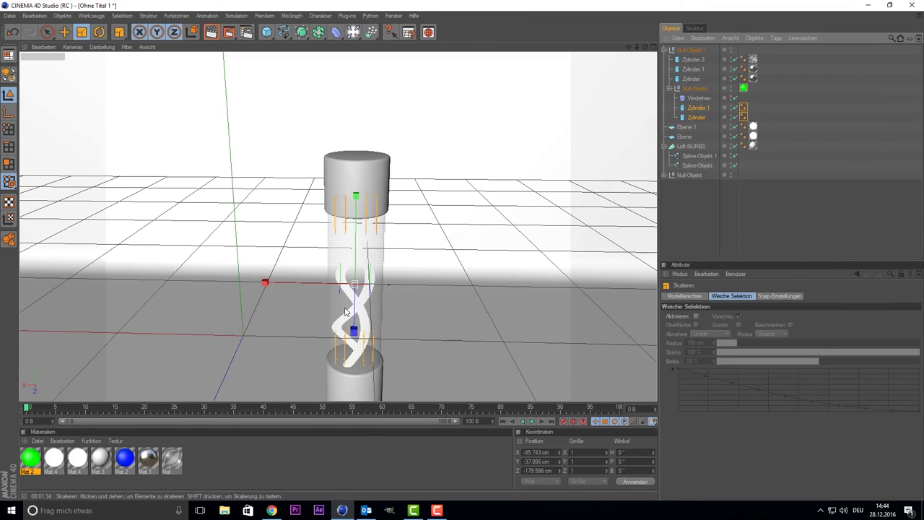
drag(345, 311, 317, 311)
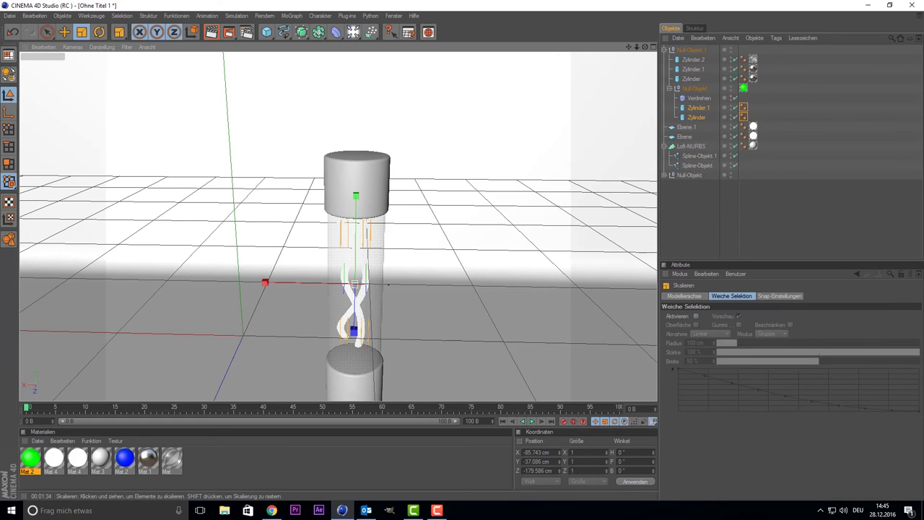
click(563, 265)
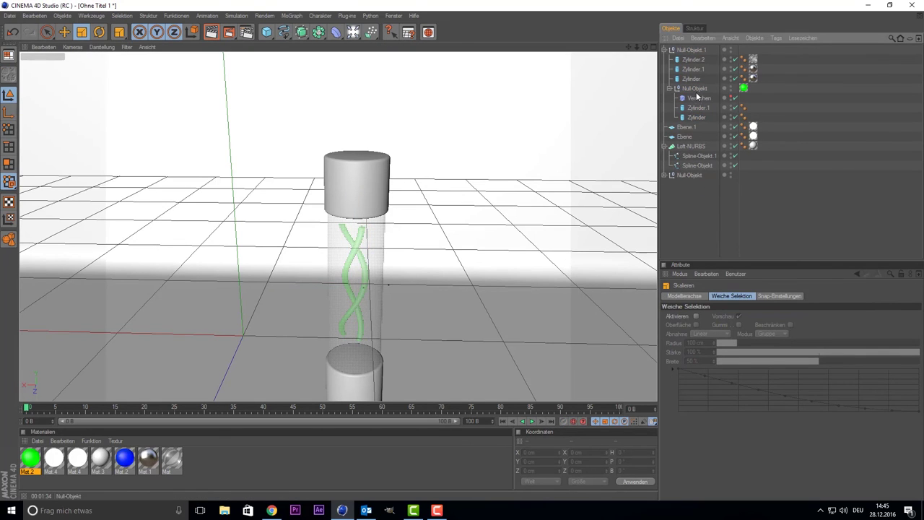
click(697, 107)
drag(341, 236, 344, 197)
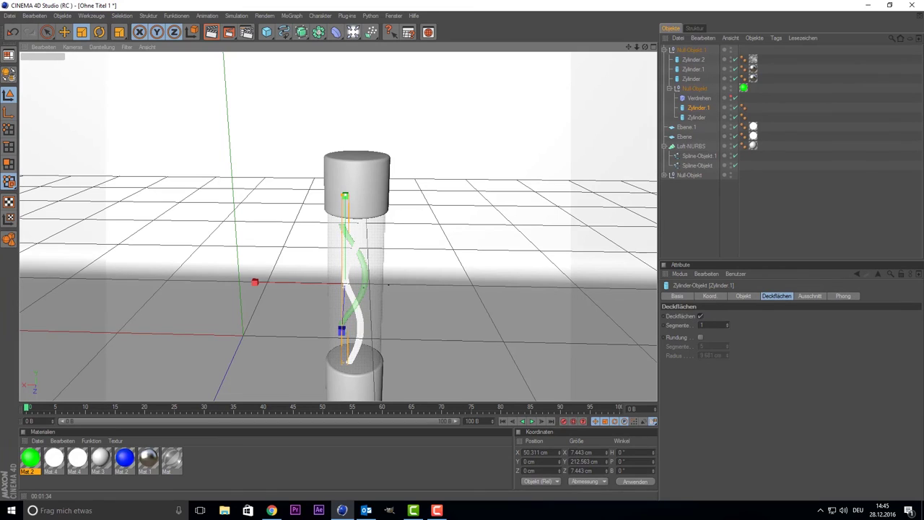
click(696, 117)
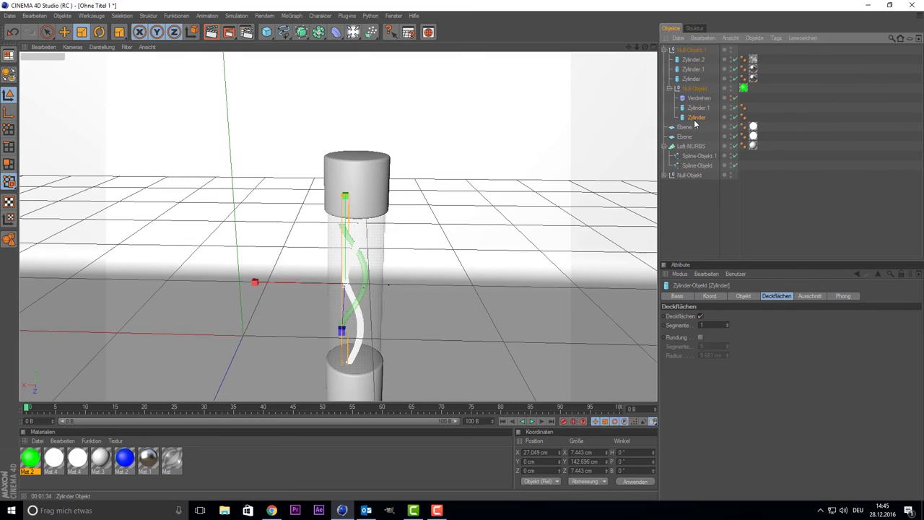
drag(365, 228, 366, 189)
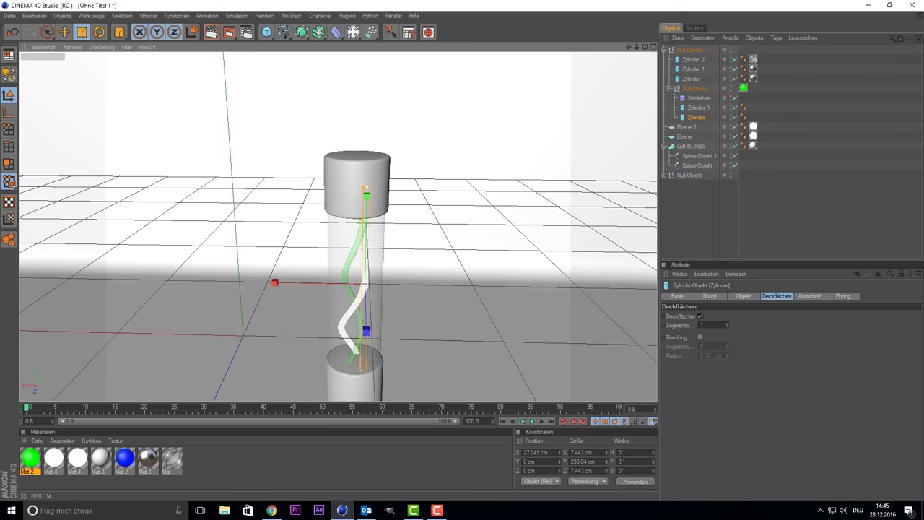
click(692, 97)
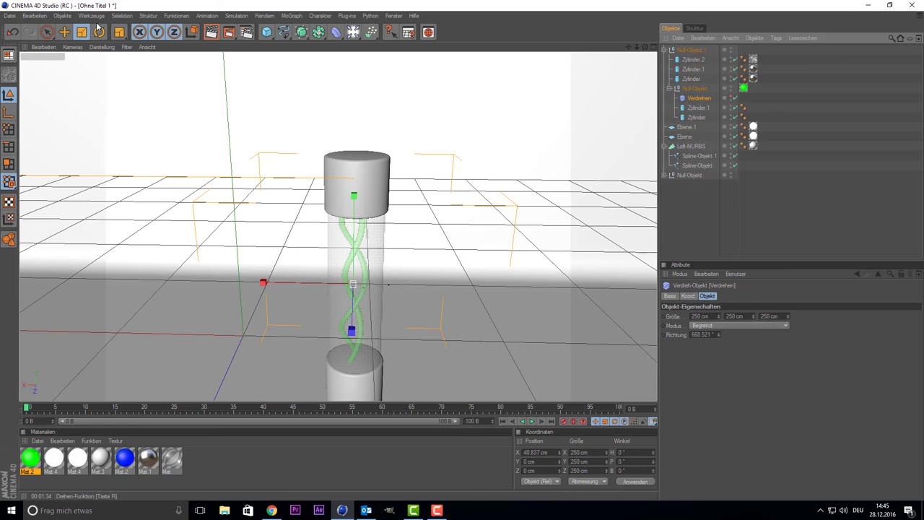
Hide the studio backdrop and raise the Verdrehen twist angle to 793.465°
click(47, 32)
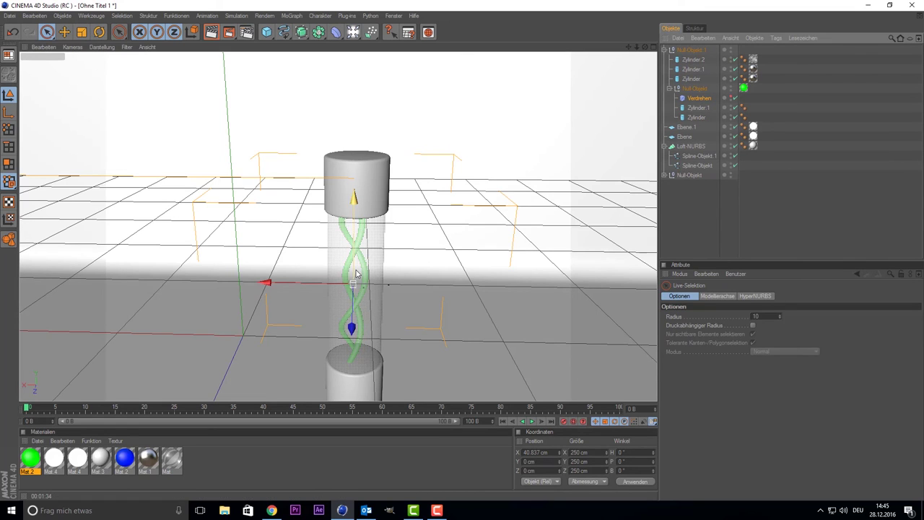
click(735, 146)
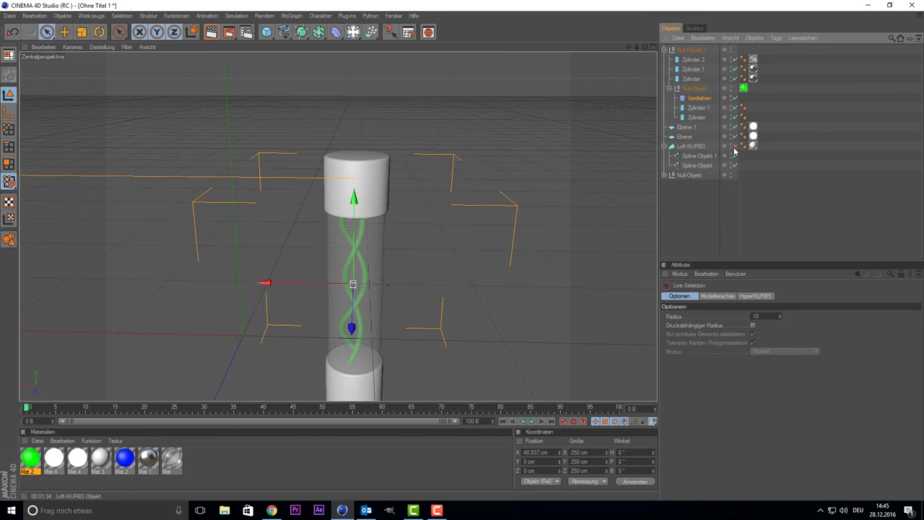
click(700, 101)
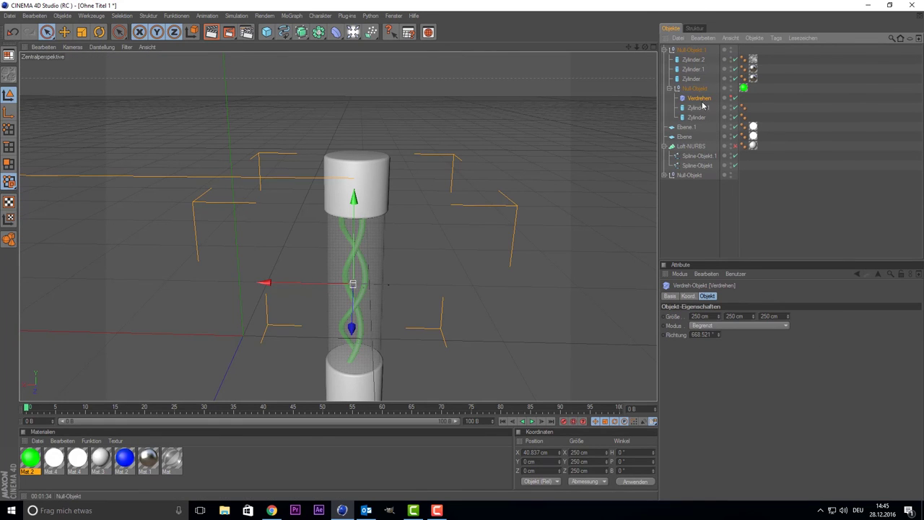
scroll(39, 167, down, 2)
scroll(39, 166, down, 2)
scroll(66, 196, down, 2)
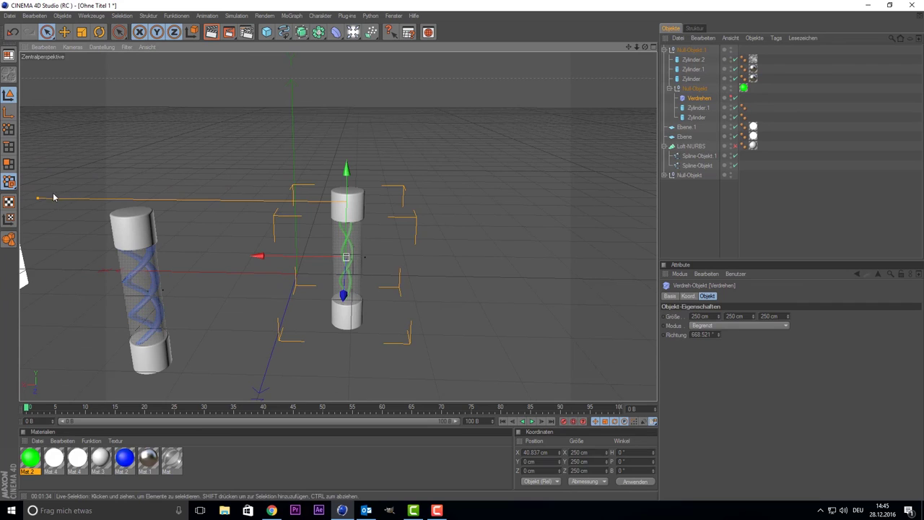
mouse_move(719, 334)
mouse_down()
mouse_move(751, 334)
mouse_move(718, 335)
mouse_up()
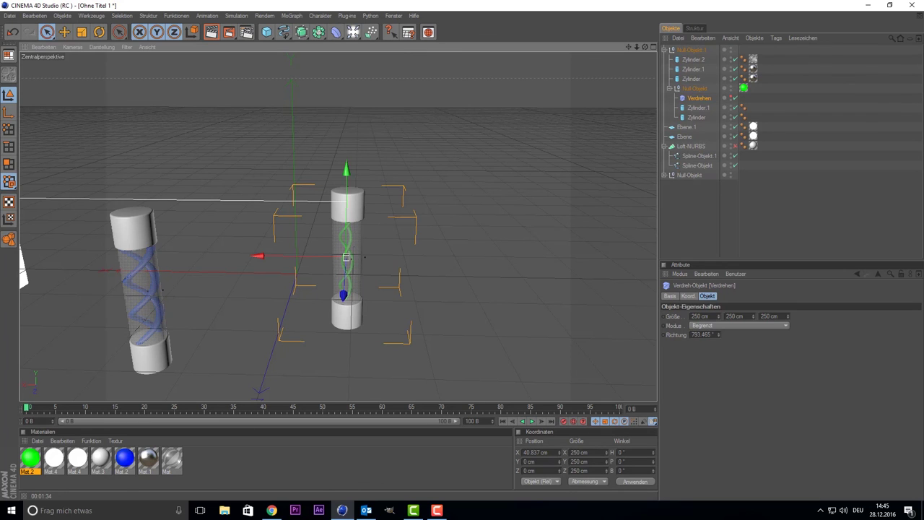
Nudge the Verdrehen deformer to X 38.143 cm and select the helix Null-Objekt
click(758, 205)
scroll(414, 242, up, 3)
scroll(414, 242, up, 2)
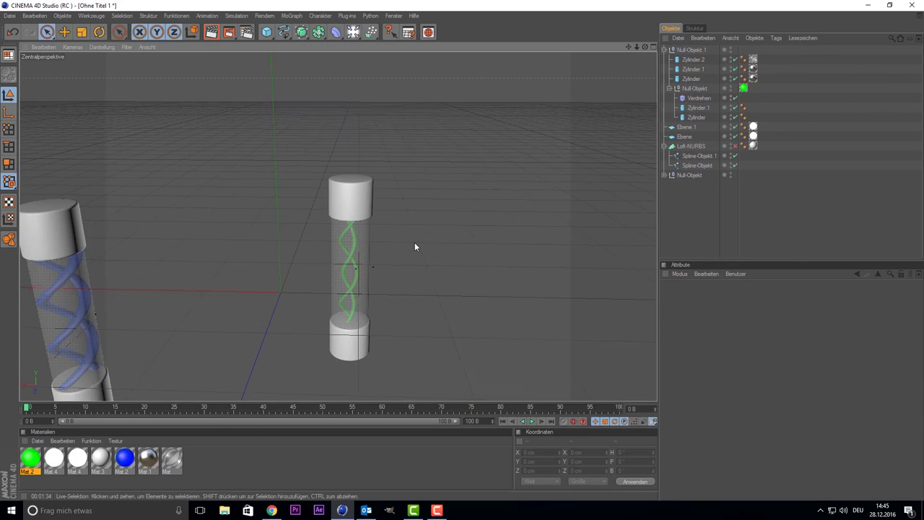
scroll(415, 246, up, 2)
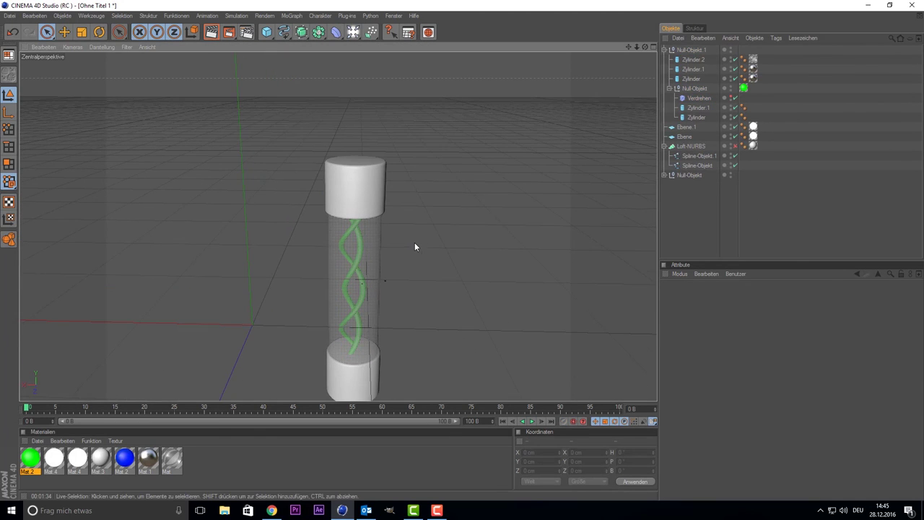
click(693, 99)
scroll(110, 140, down, 1)
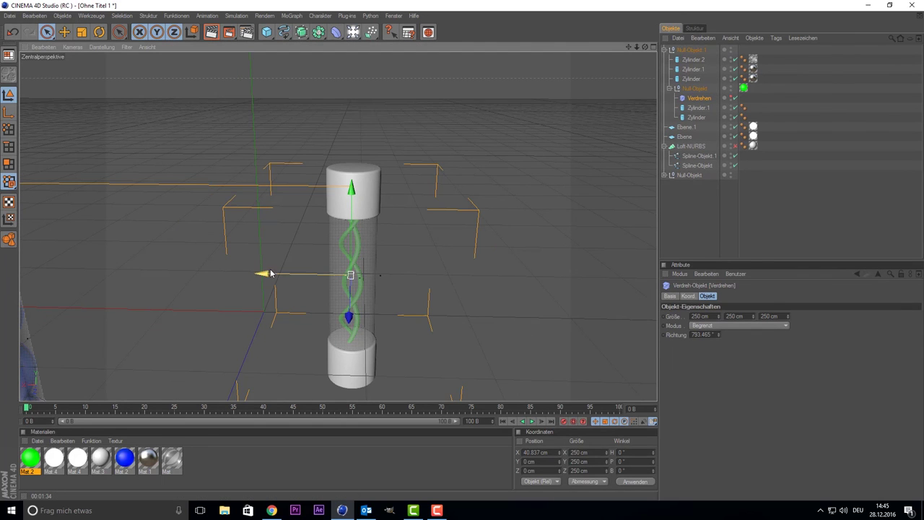
drag(350, 275, 352, 275)
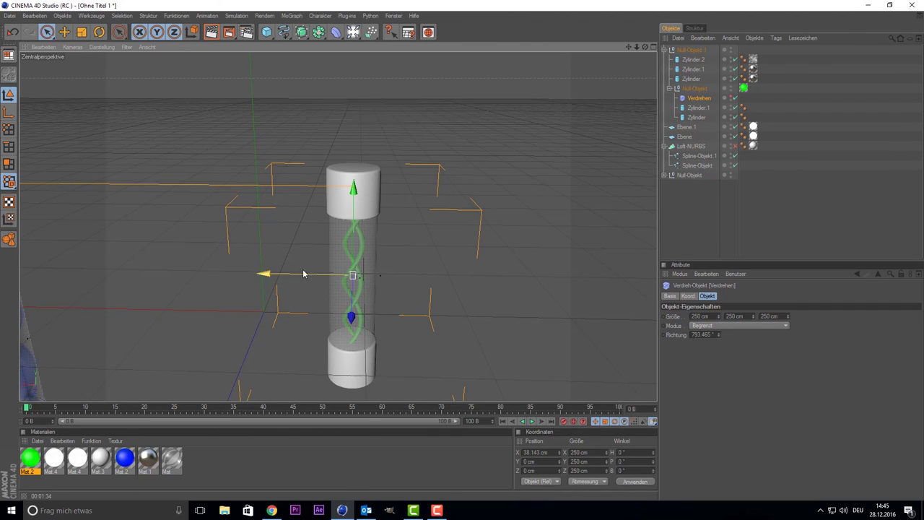
click(695, 88)
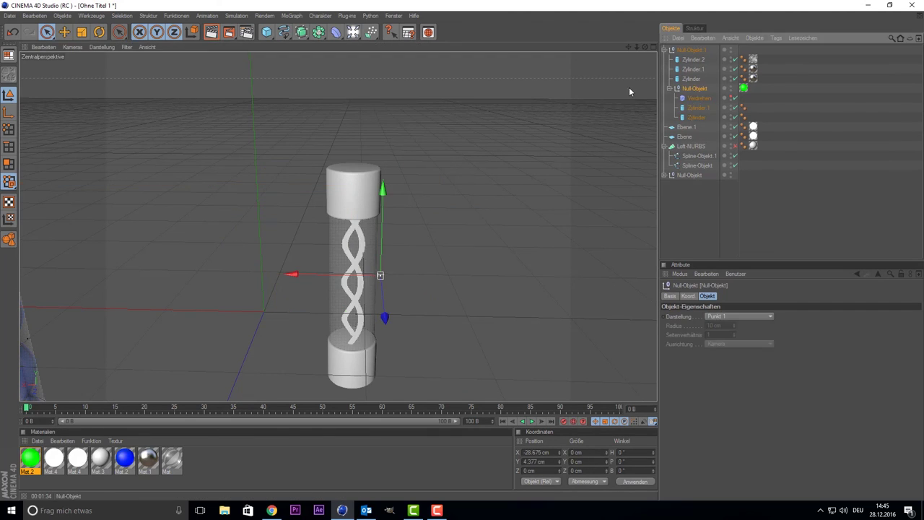
Shift the helix Null-Objekt slightly on X to centre it, then render a preview
drag(321, 277, 318, 278)
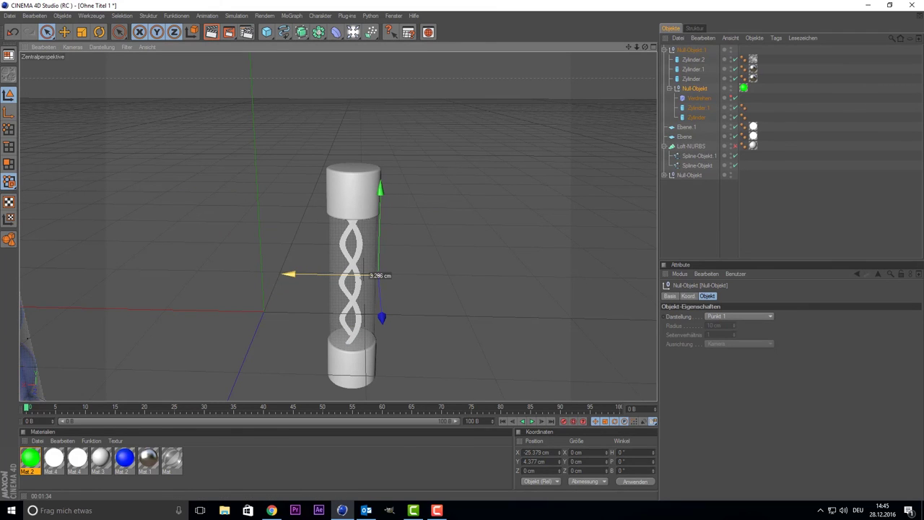
click(711, 209)
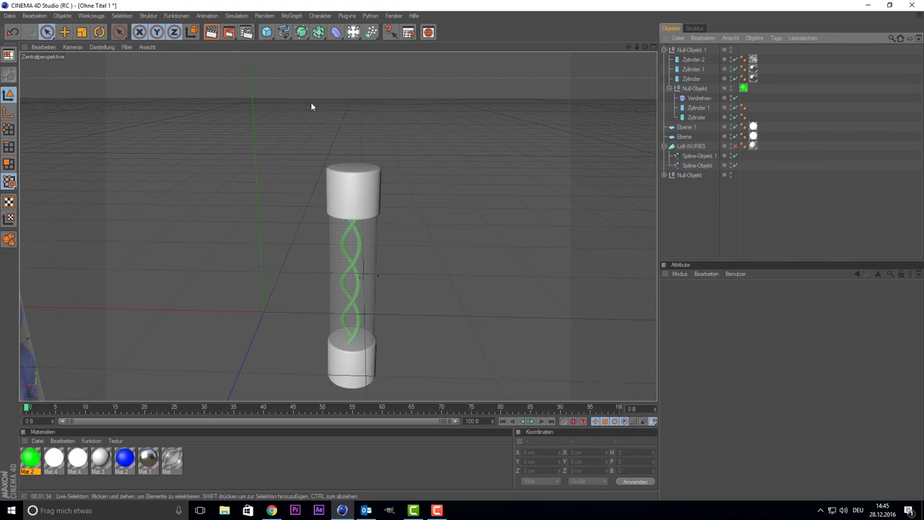
click(211, 31)
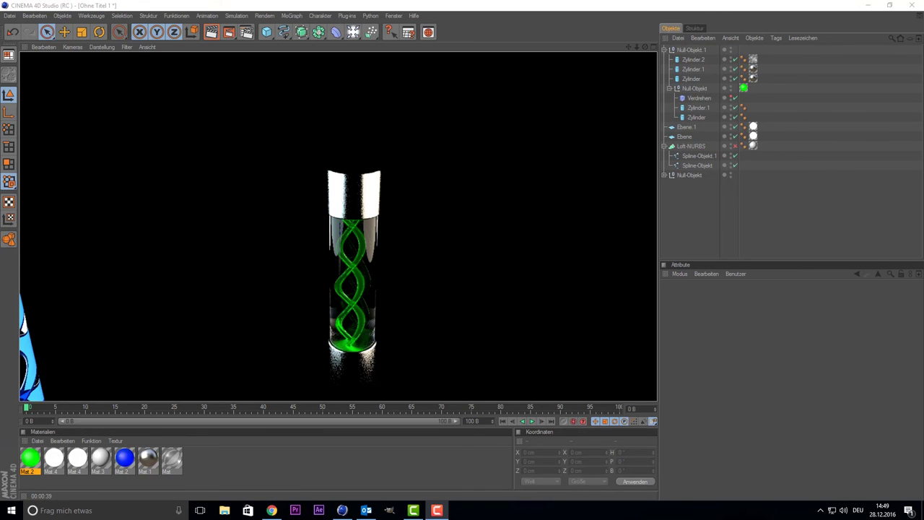
Delete the stray tilted tube copy's Null-Objekt group
click(347, 207)
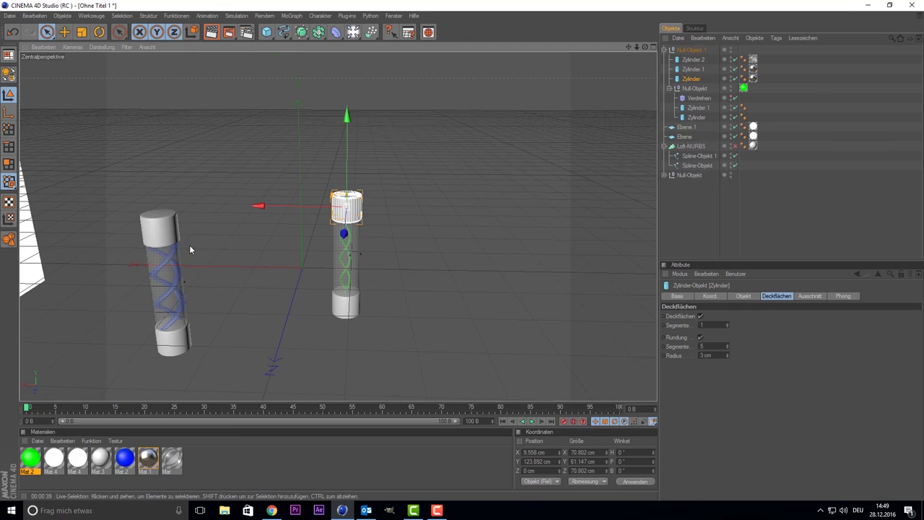
click(172, 249)
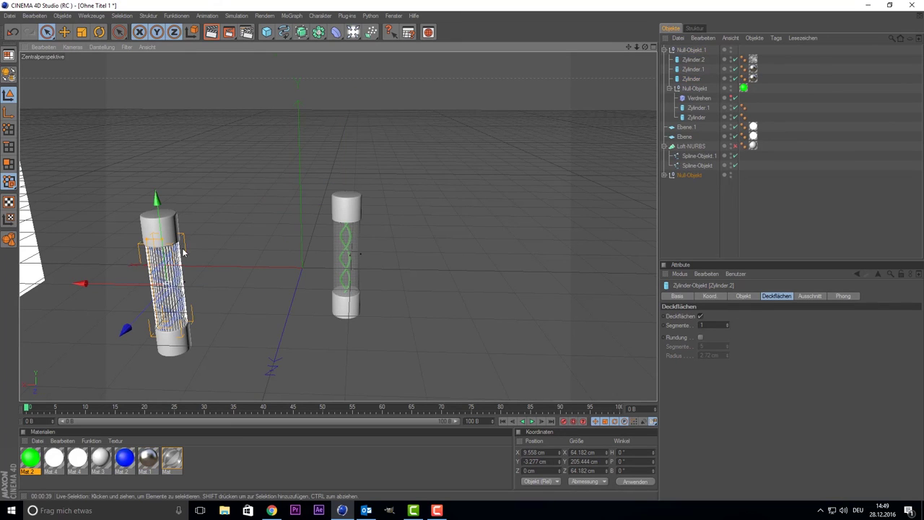
click(697, 175)
key(Delete)
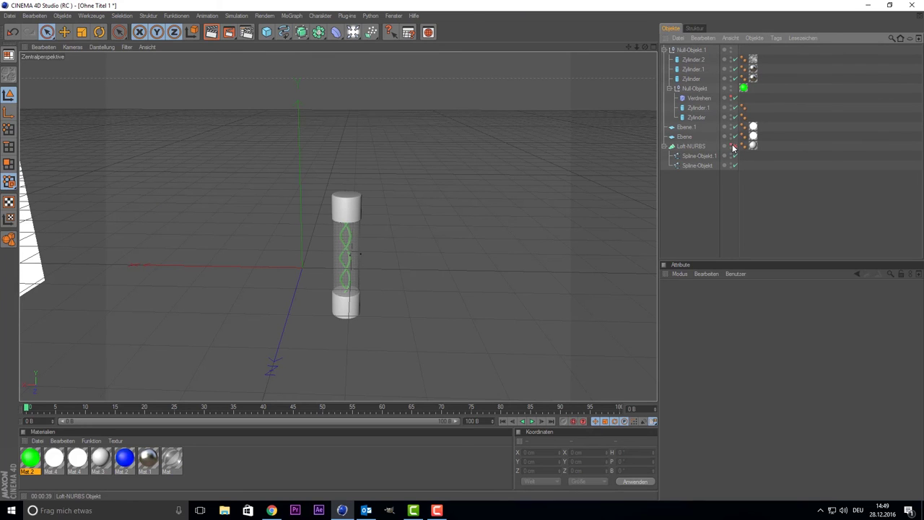
Show the white studio backdrop again and select the whole tube group
click(735, 147)
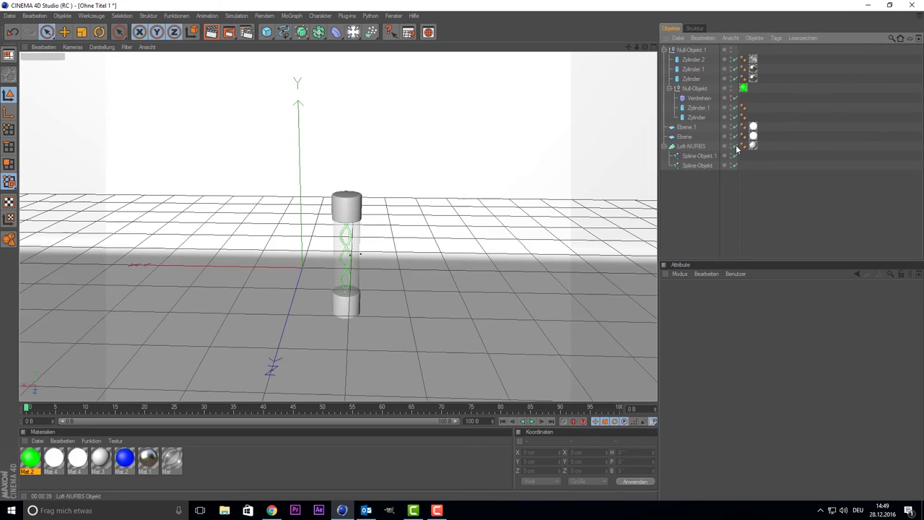
click(694, 89)
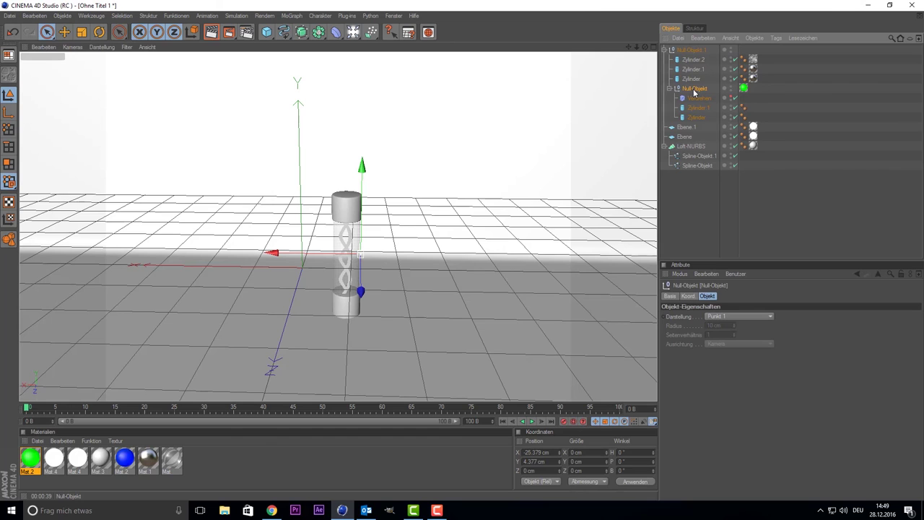
click(694, 50)
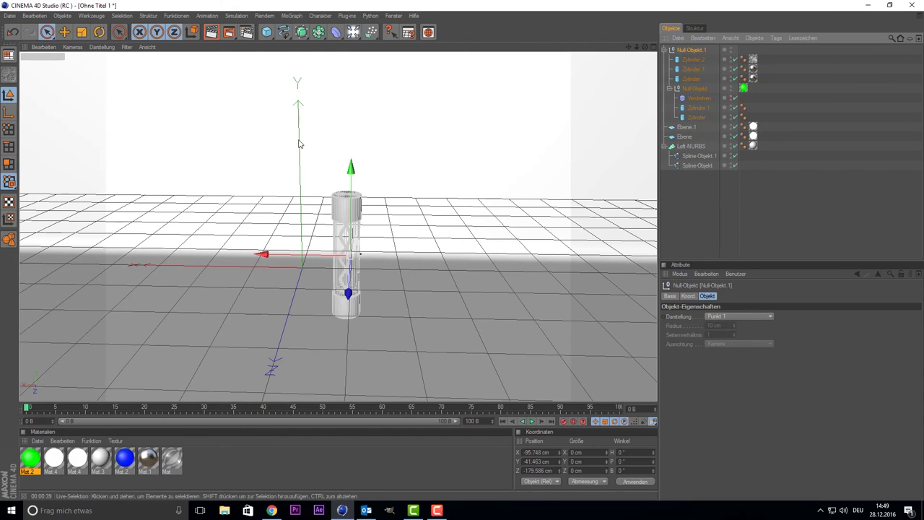
Duplicate the tube, move the copy to X 323.075, Z 14.007 cm, and give its helix blue Mat.2
key(ctrl+c)
key(ctrl+v)
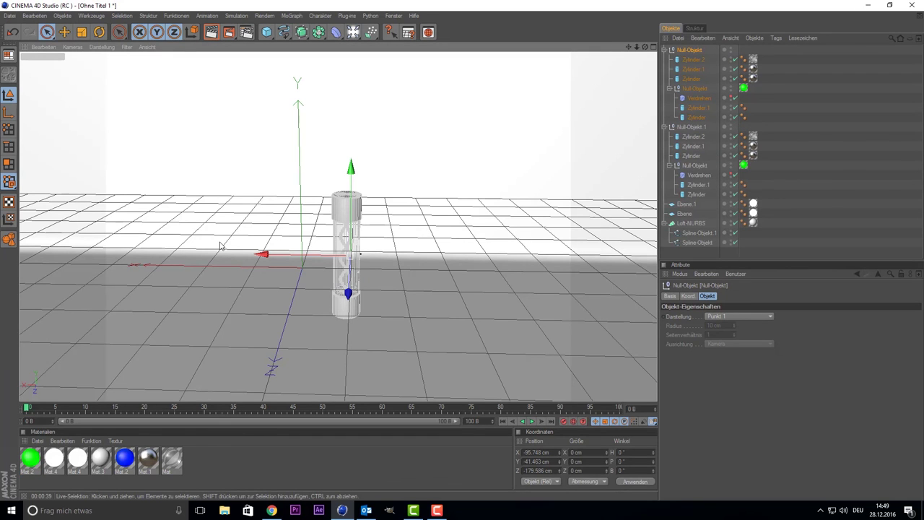
drag(285, 252, 162, 252)
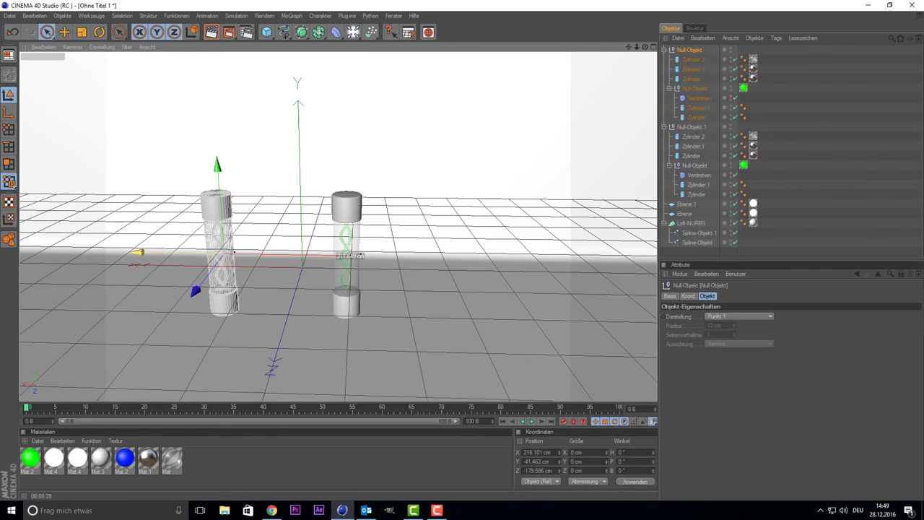
drag(628, 46, 618, 56)
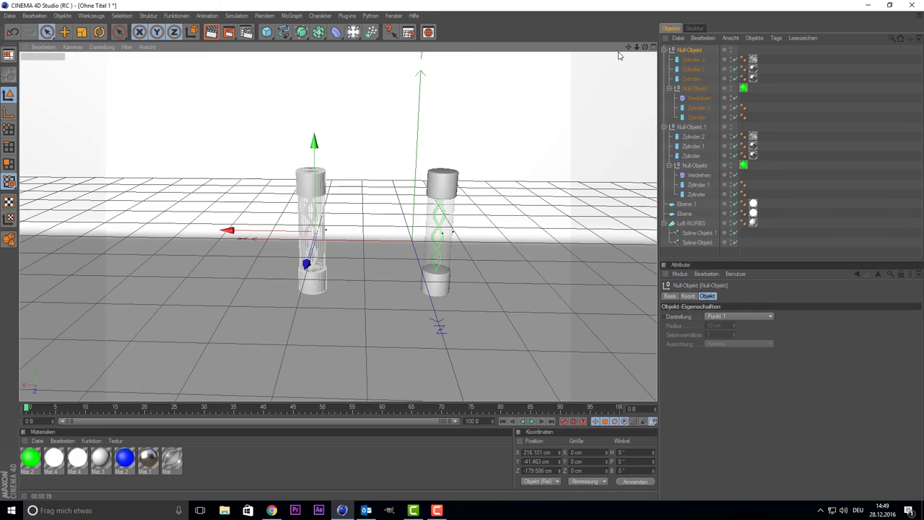
drag(312, 251, 280, 239)
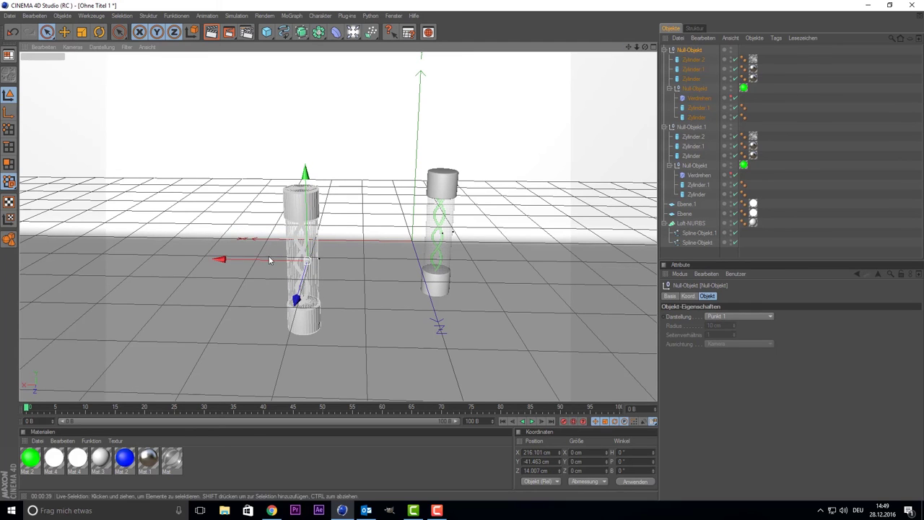
drag(267, 269, 167, 259)
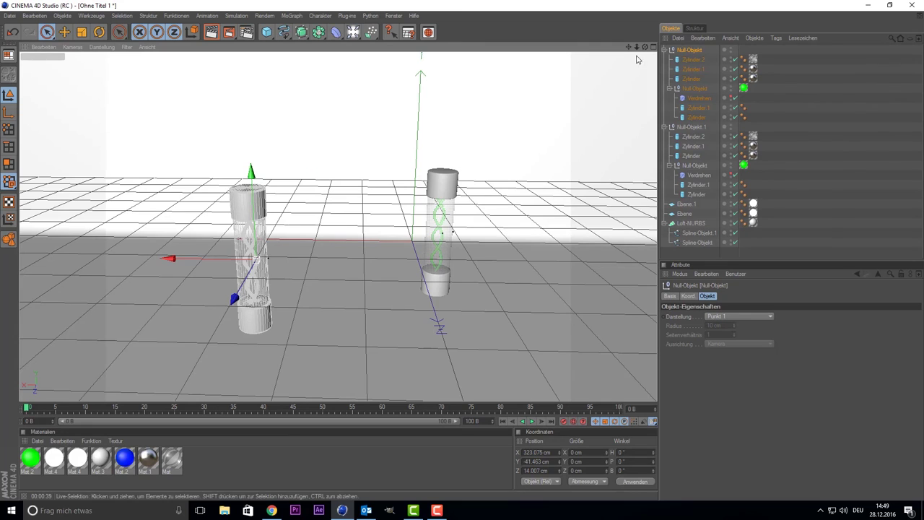
click(126, 461)
drag(766, 89, 743, 88)
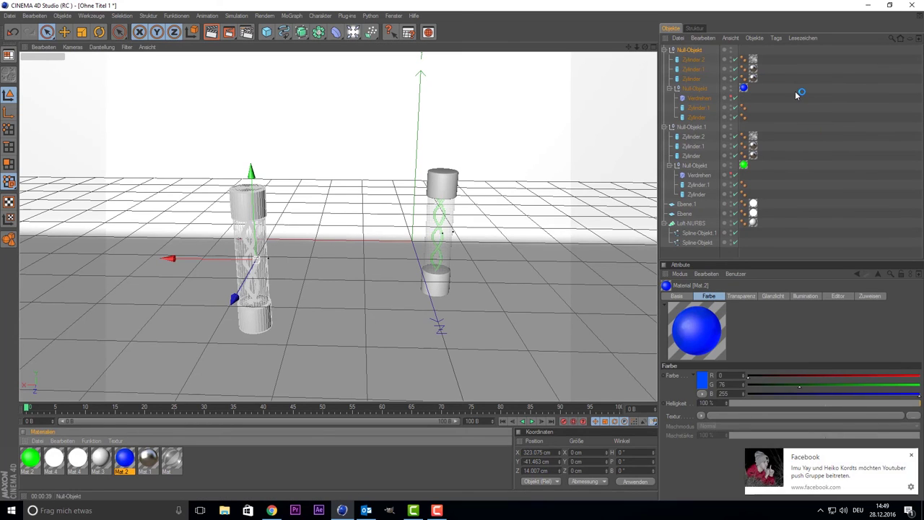
Orbit and pull back the view to frame both tubes side by side, then select the studio backdrop
click(407, 267)
scroll(284, 311, up, 3)
alt+drag(284, 312, 410, 210)
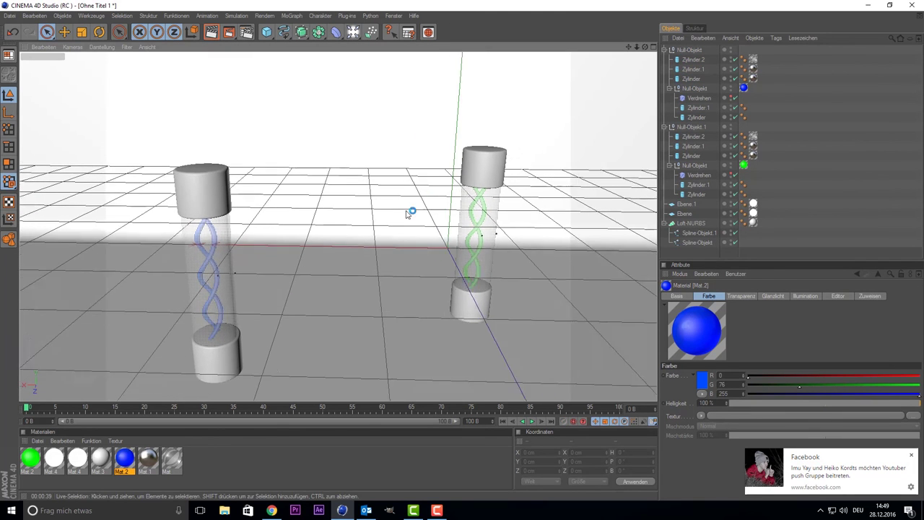
drag(630, 47, 494, 145)
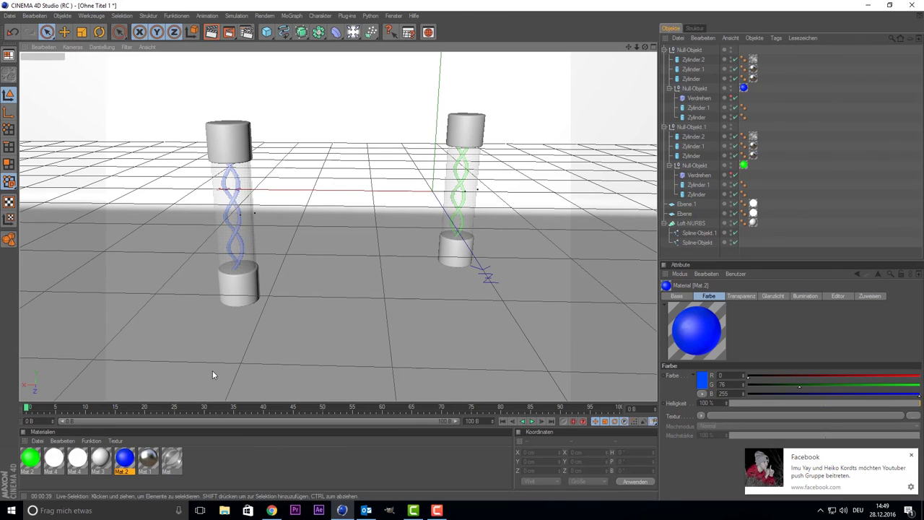
click(213, 370)
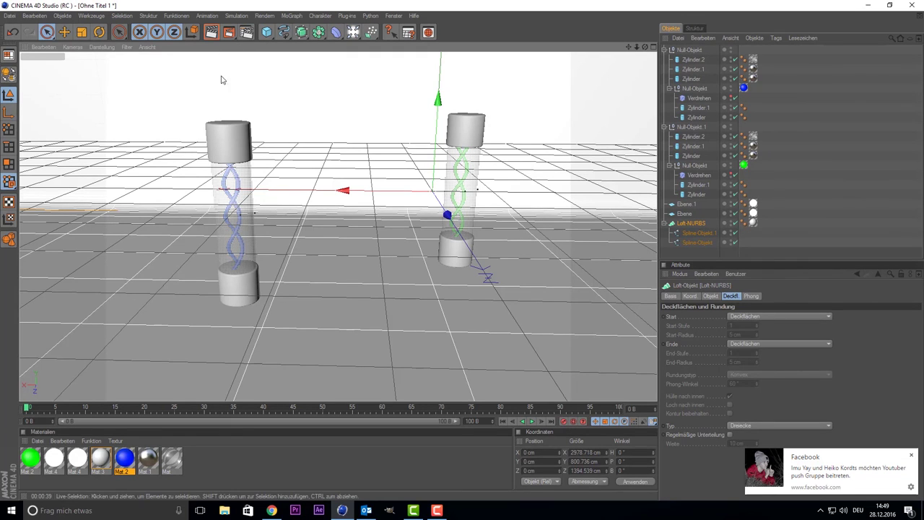
Render the active view showing the blue and green tubes on the white backdrop
click(211, 36)
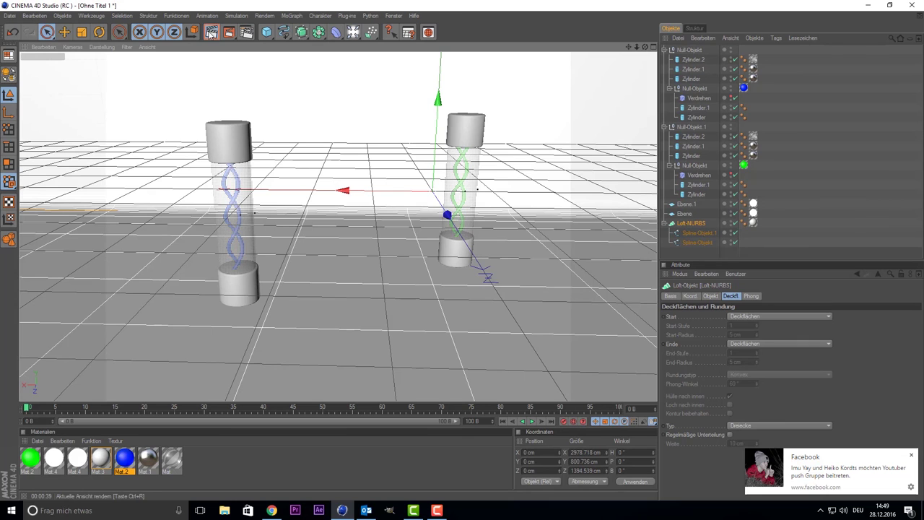